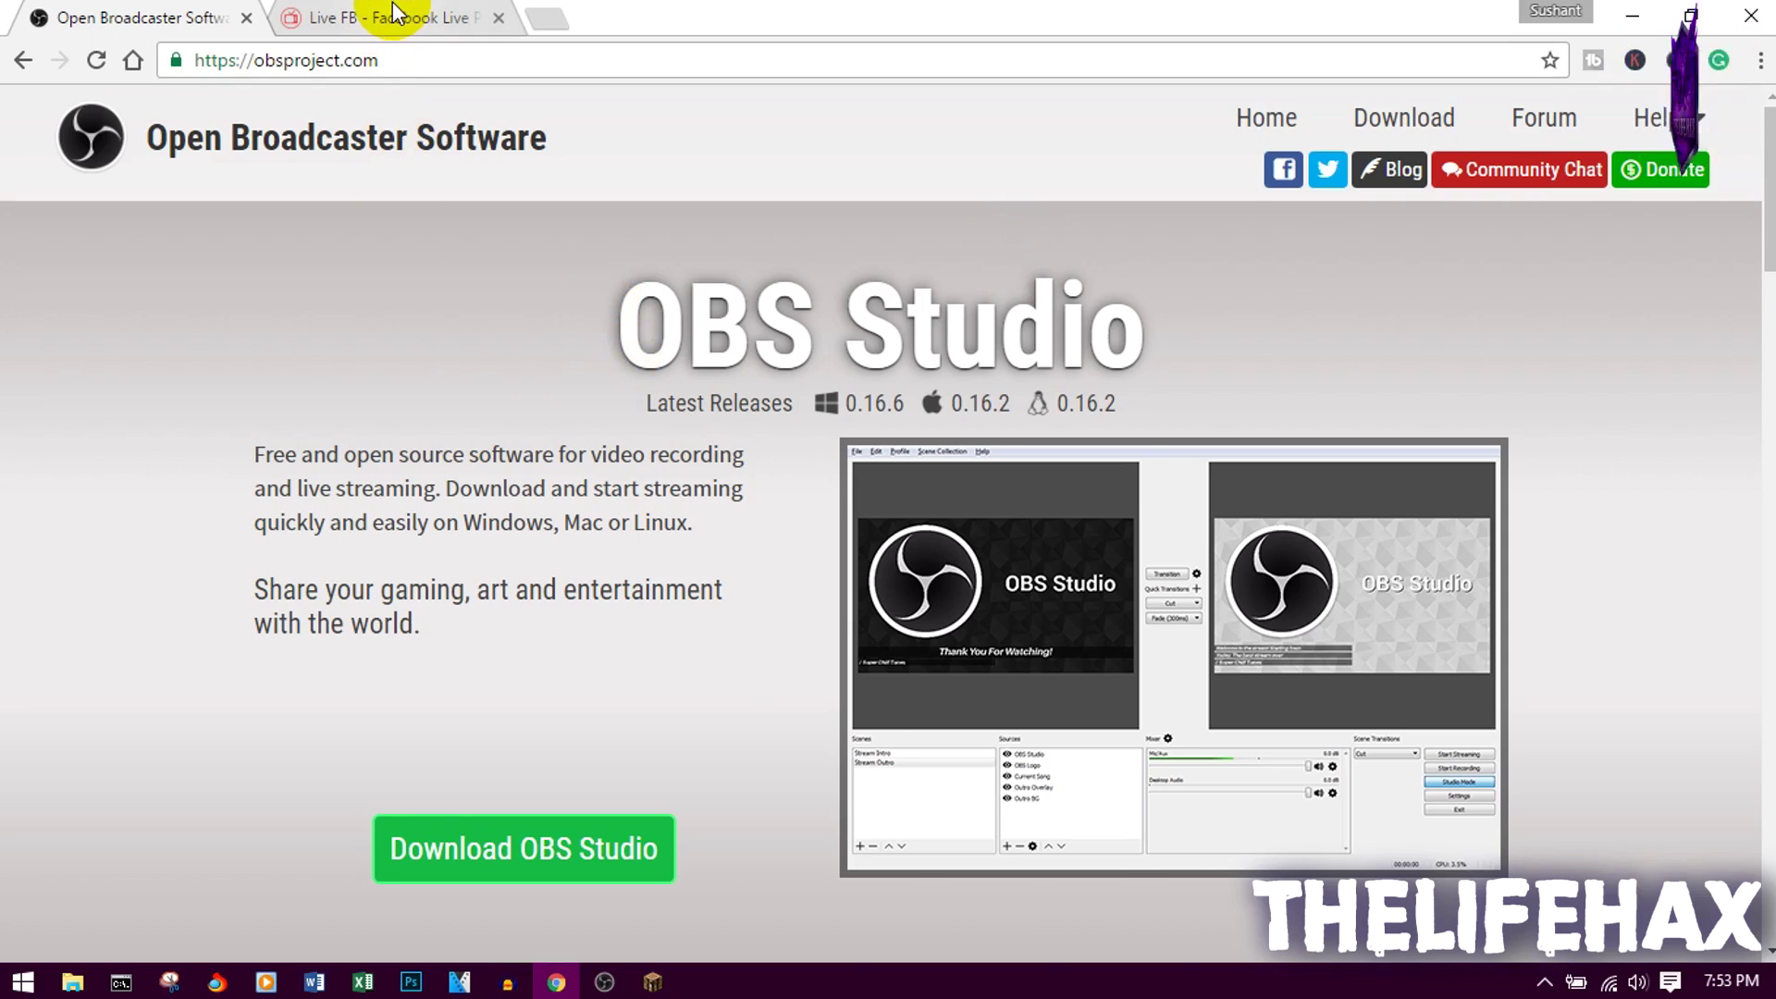
- Review the OBS Studio 0.16.6 page on obsproject.com, then bring OBS Studio up from the taskbar
left_click(393, 17)
left_click(115, 18)
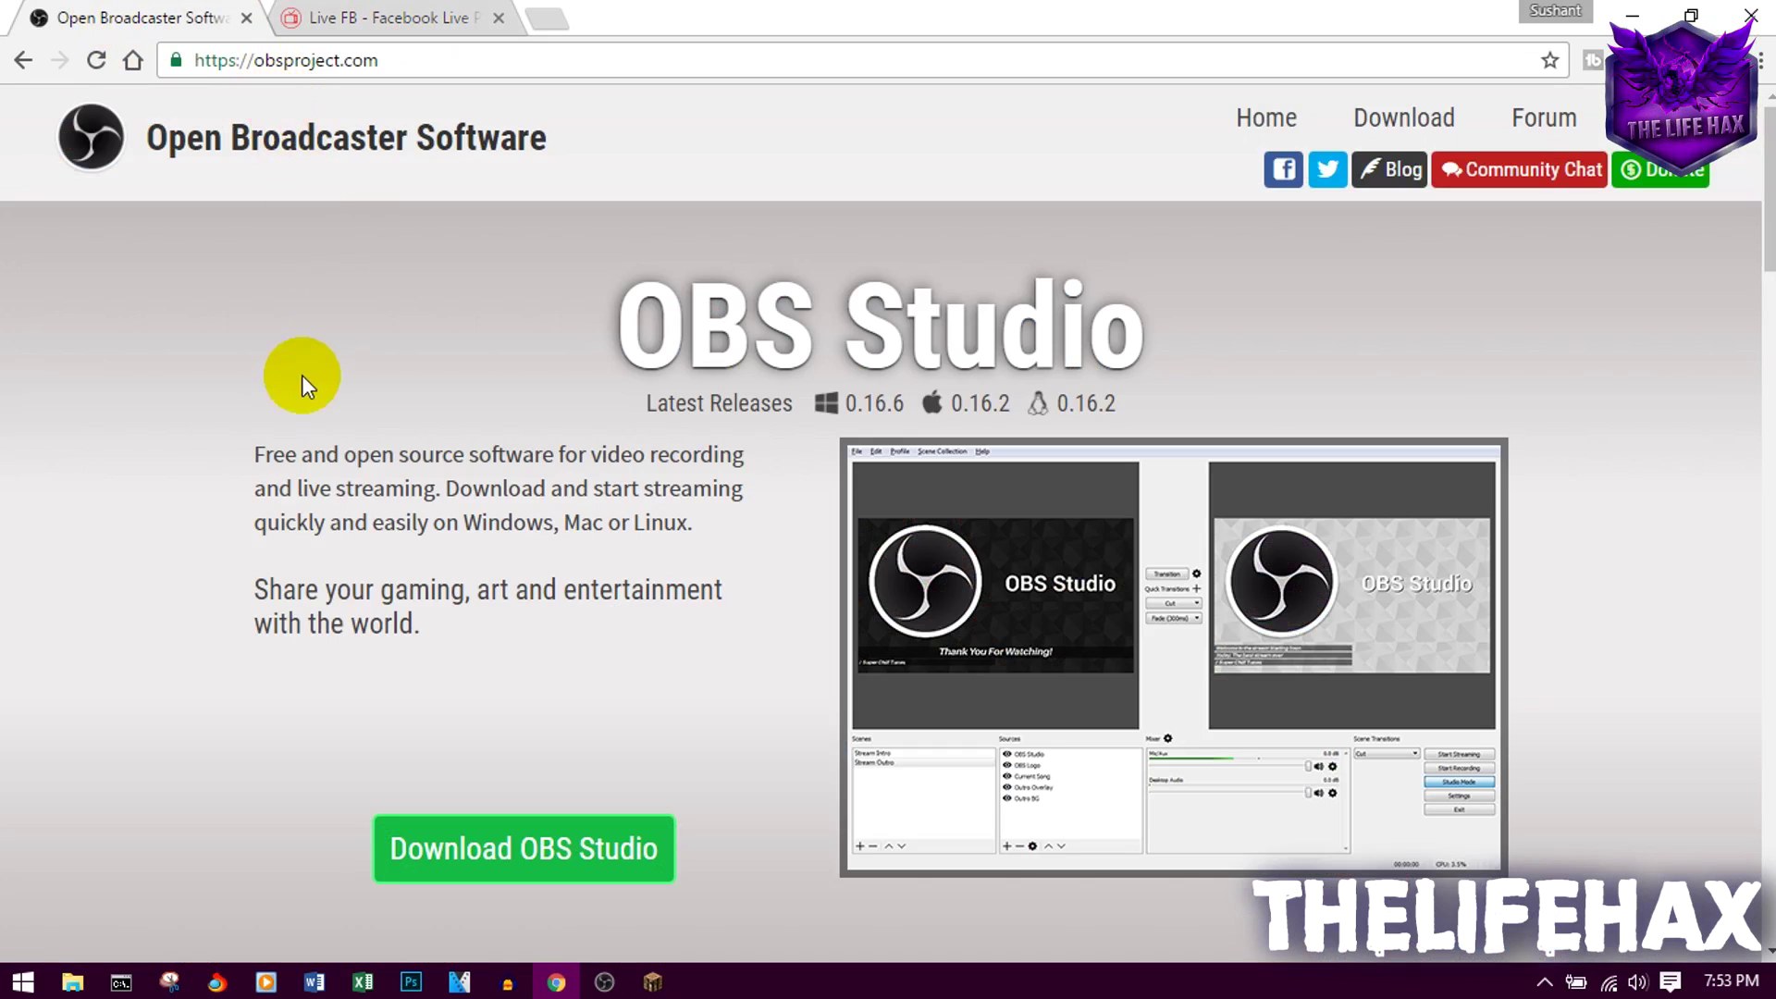
triple_click(225, 136)
left_click(408, 318)
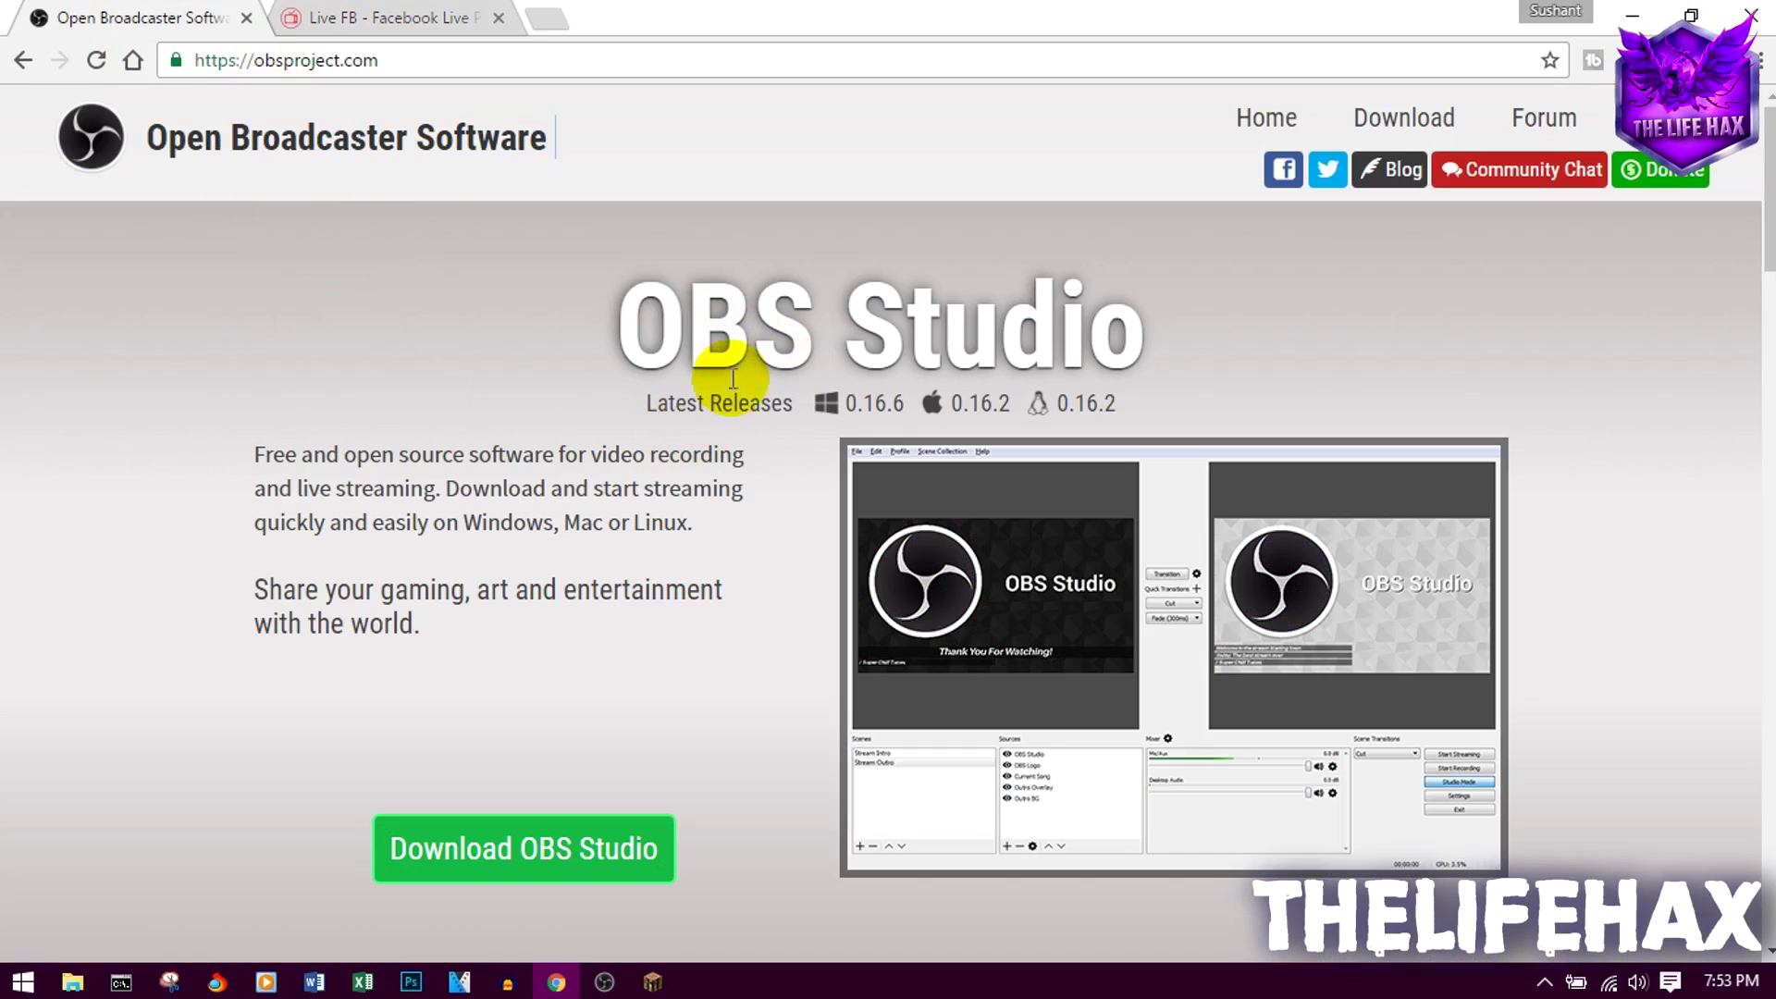
scroll(662, 574, "down", 1)
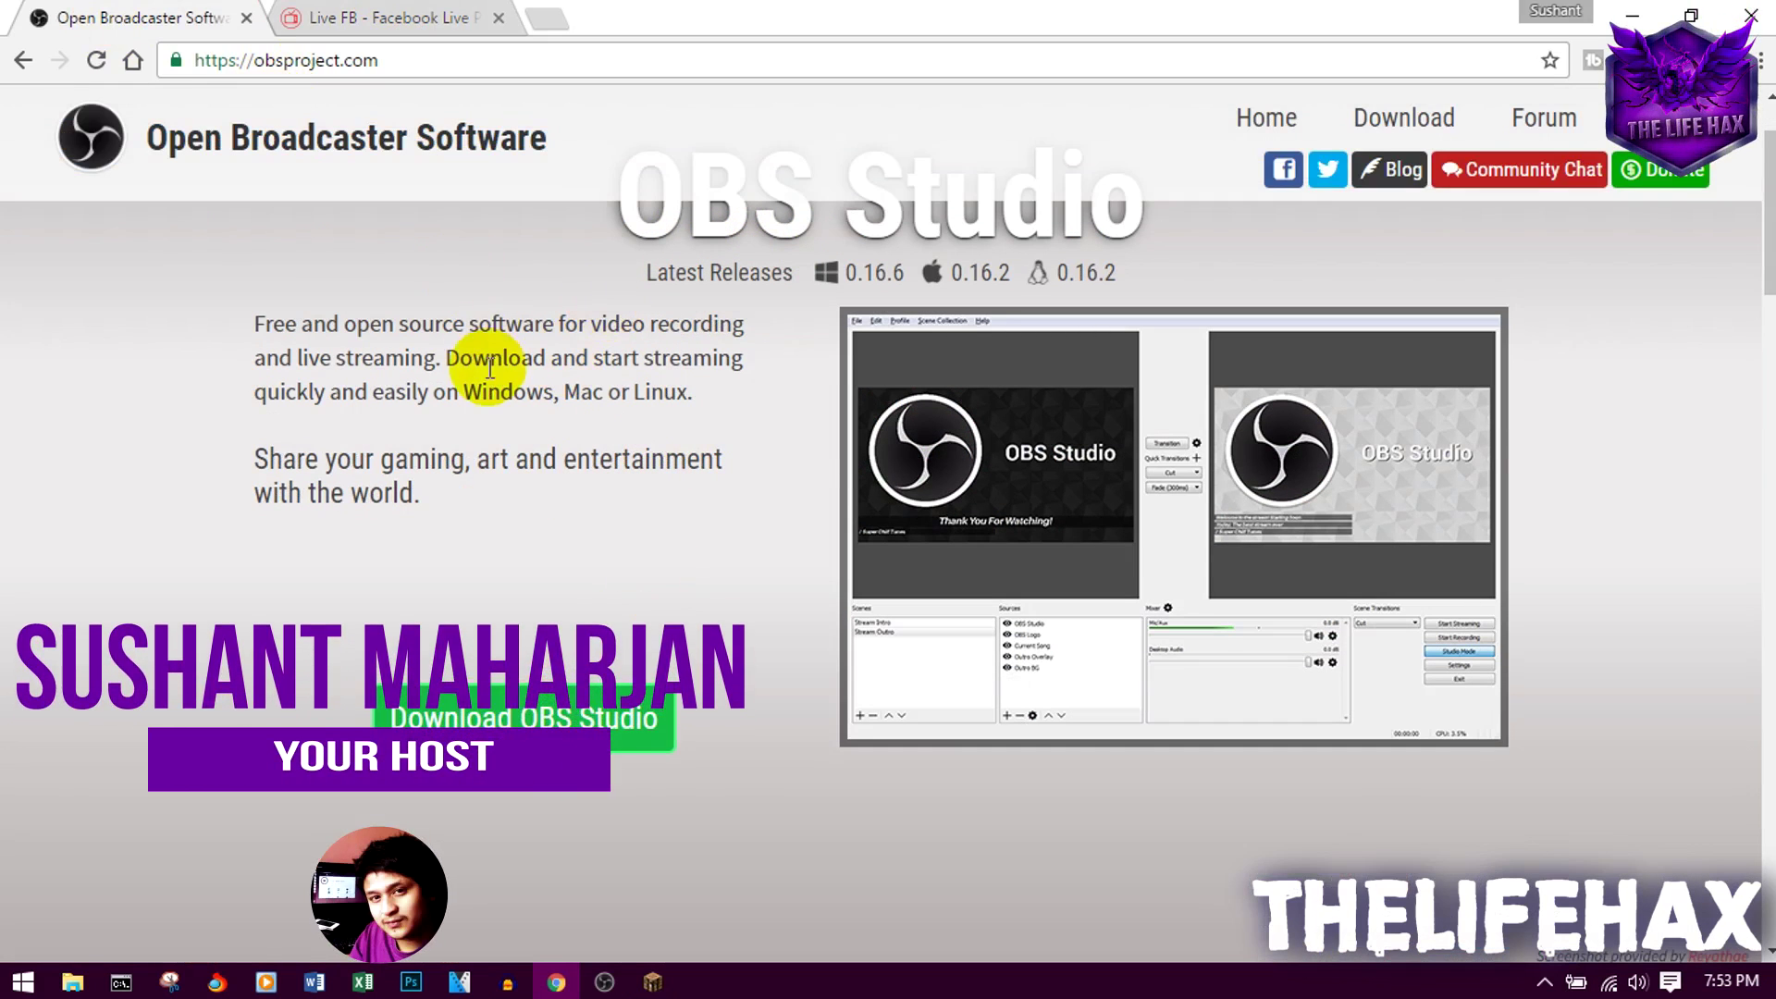
scroll(488, 368, "up", 1)
scroll(489, 407, "down", 1)
scroll(484, 428, "up", 1)
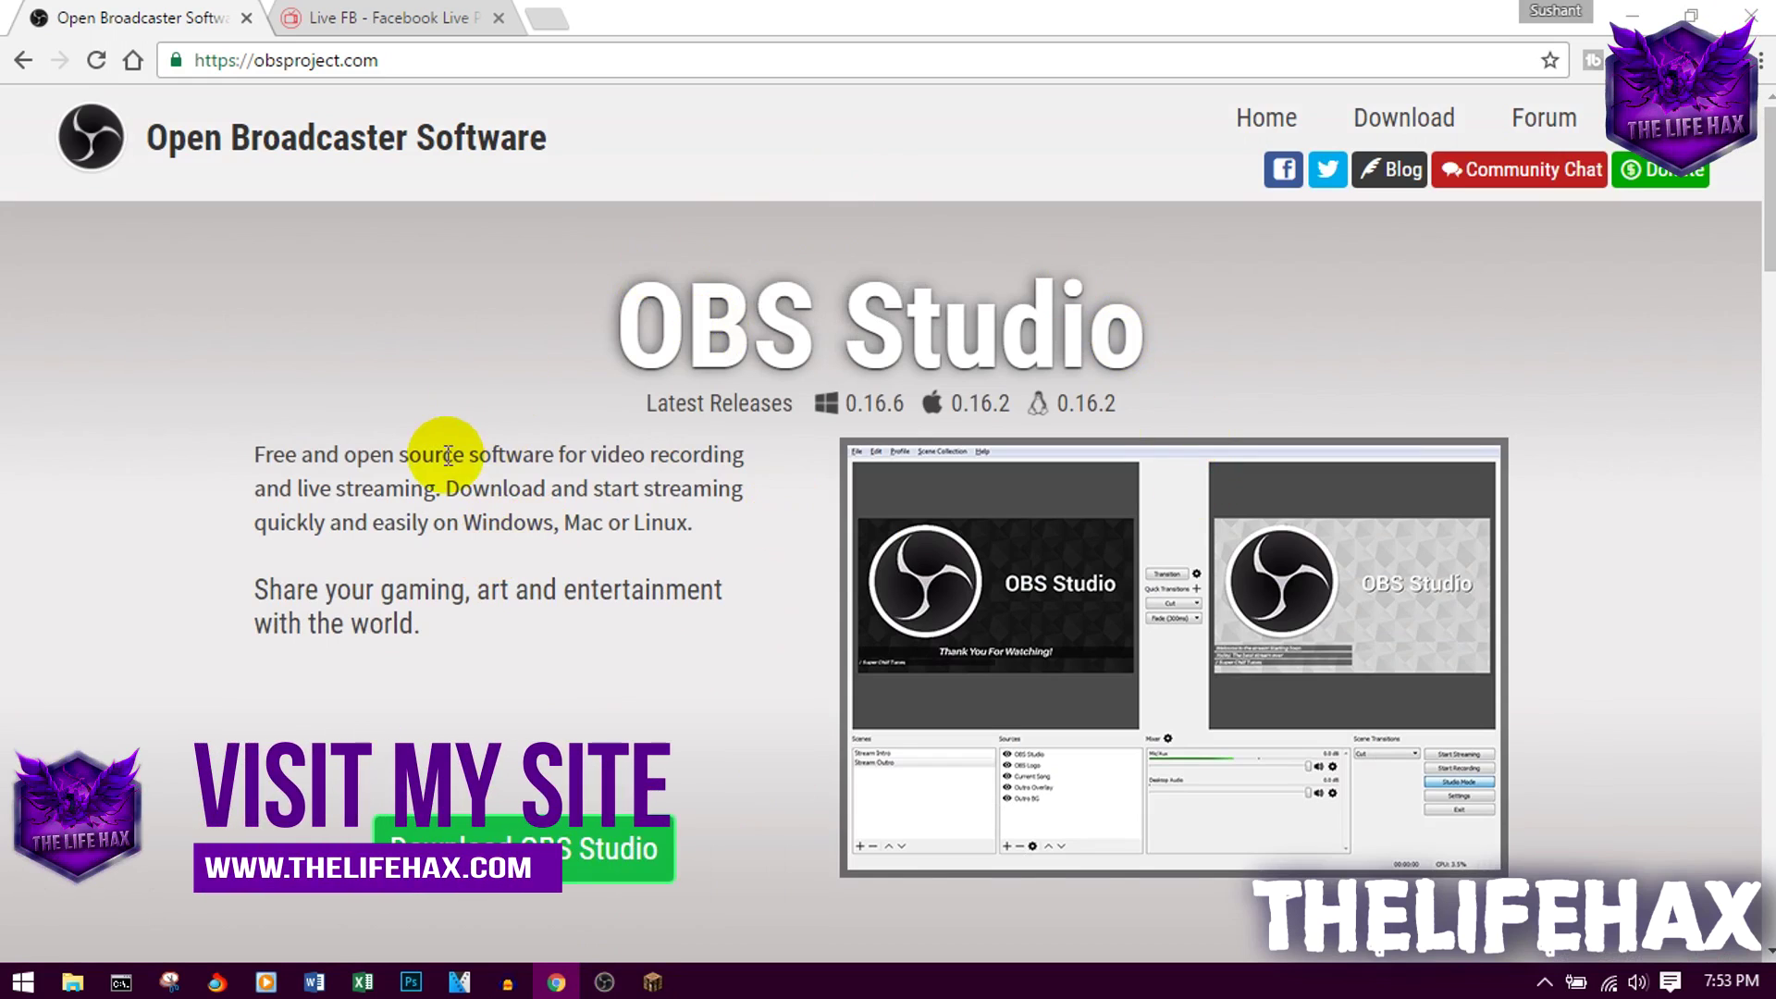
left_click(604, 979)
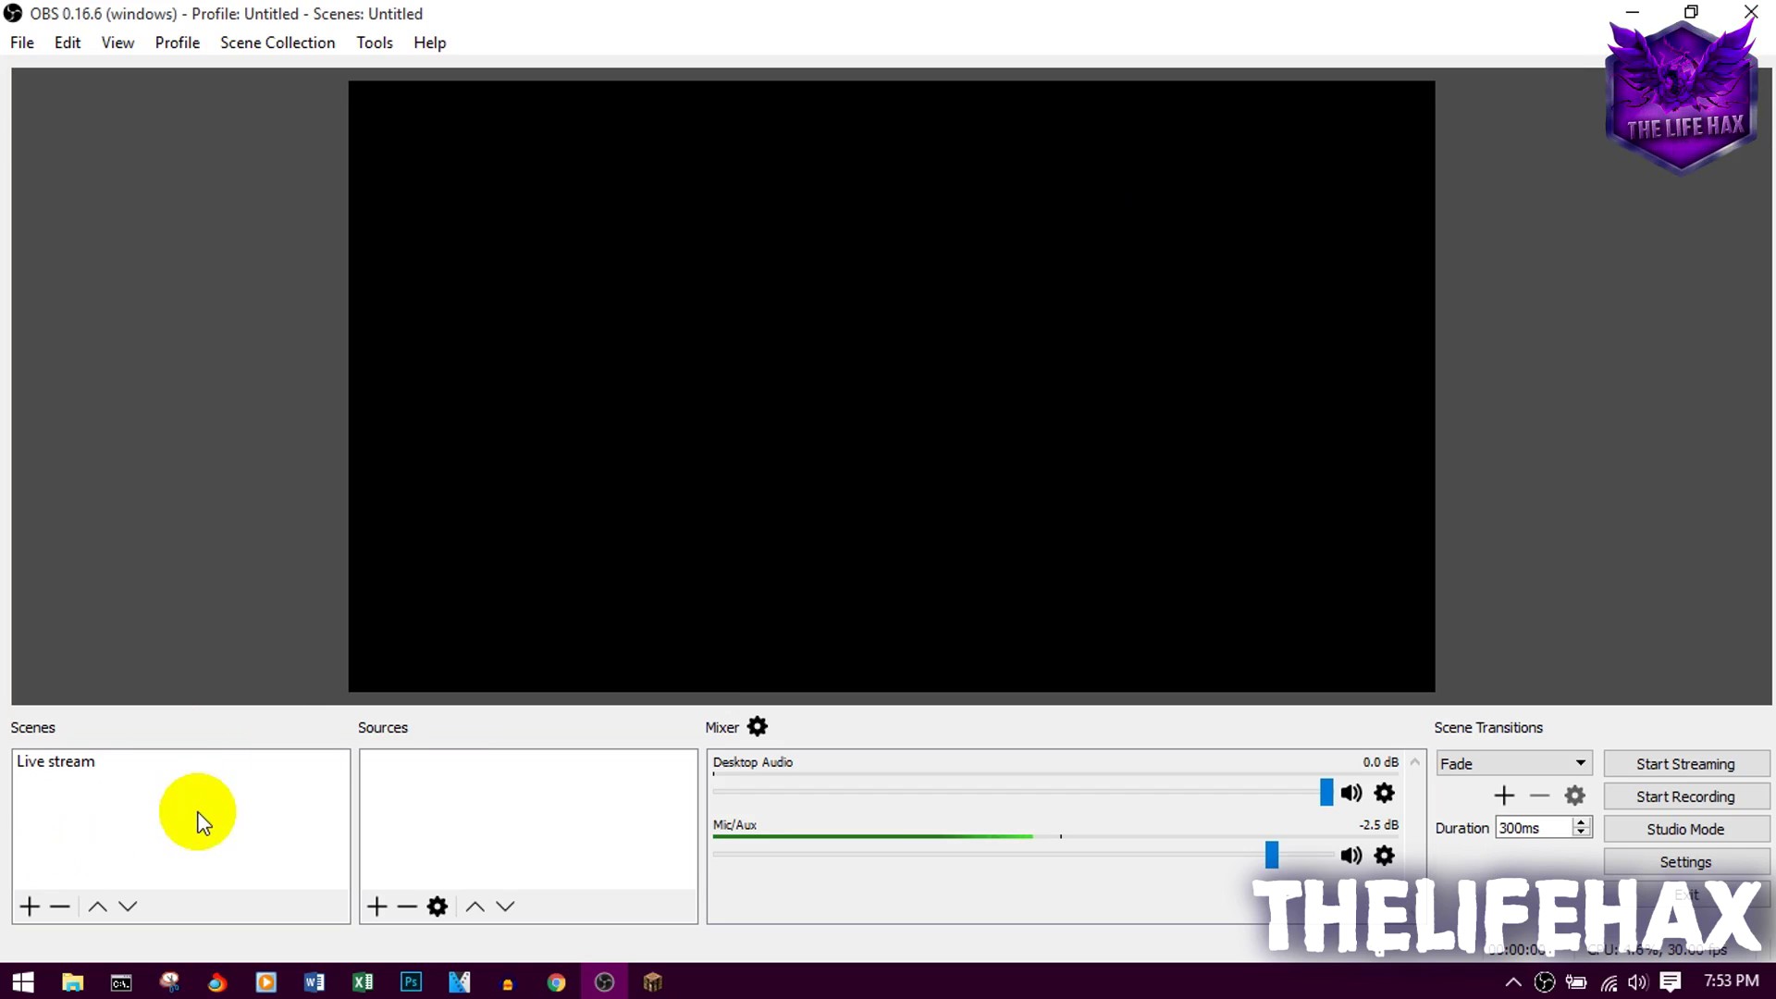
- Delete the 'Live stream' scene from the Scenes list, confirming the removal
left_click(32, 758)
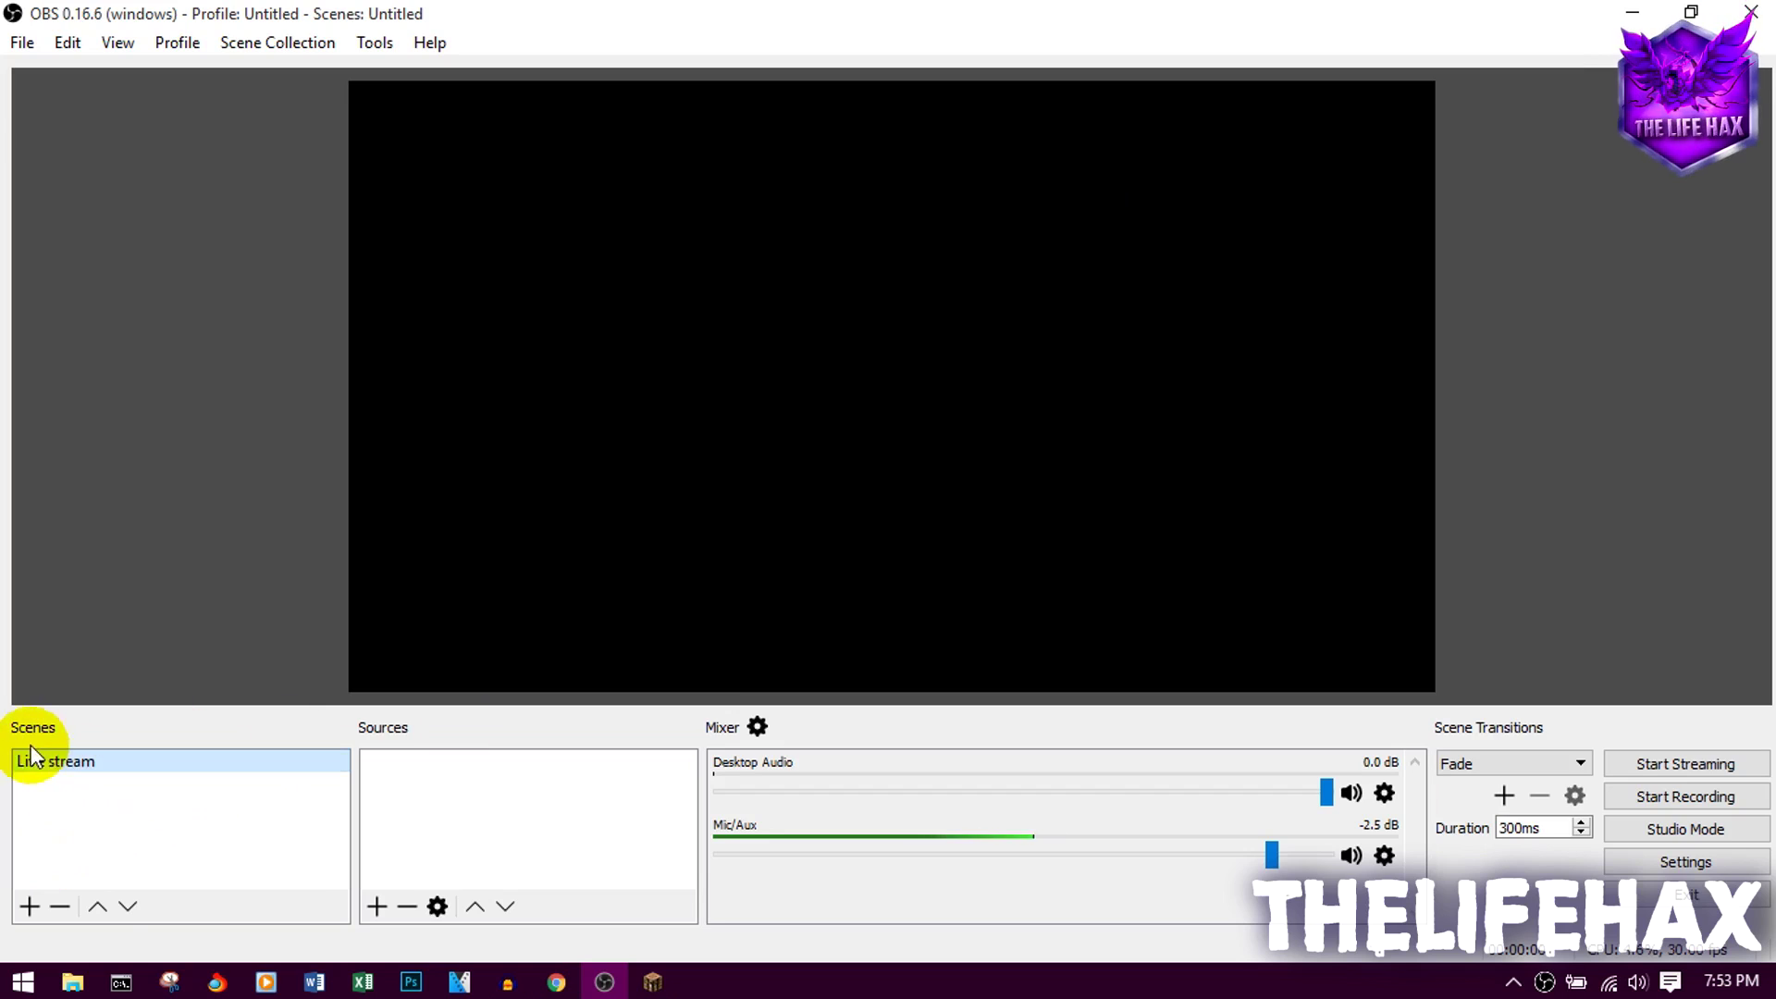
left_click(60, 906)
left_click(916, 532)
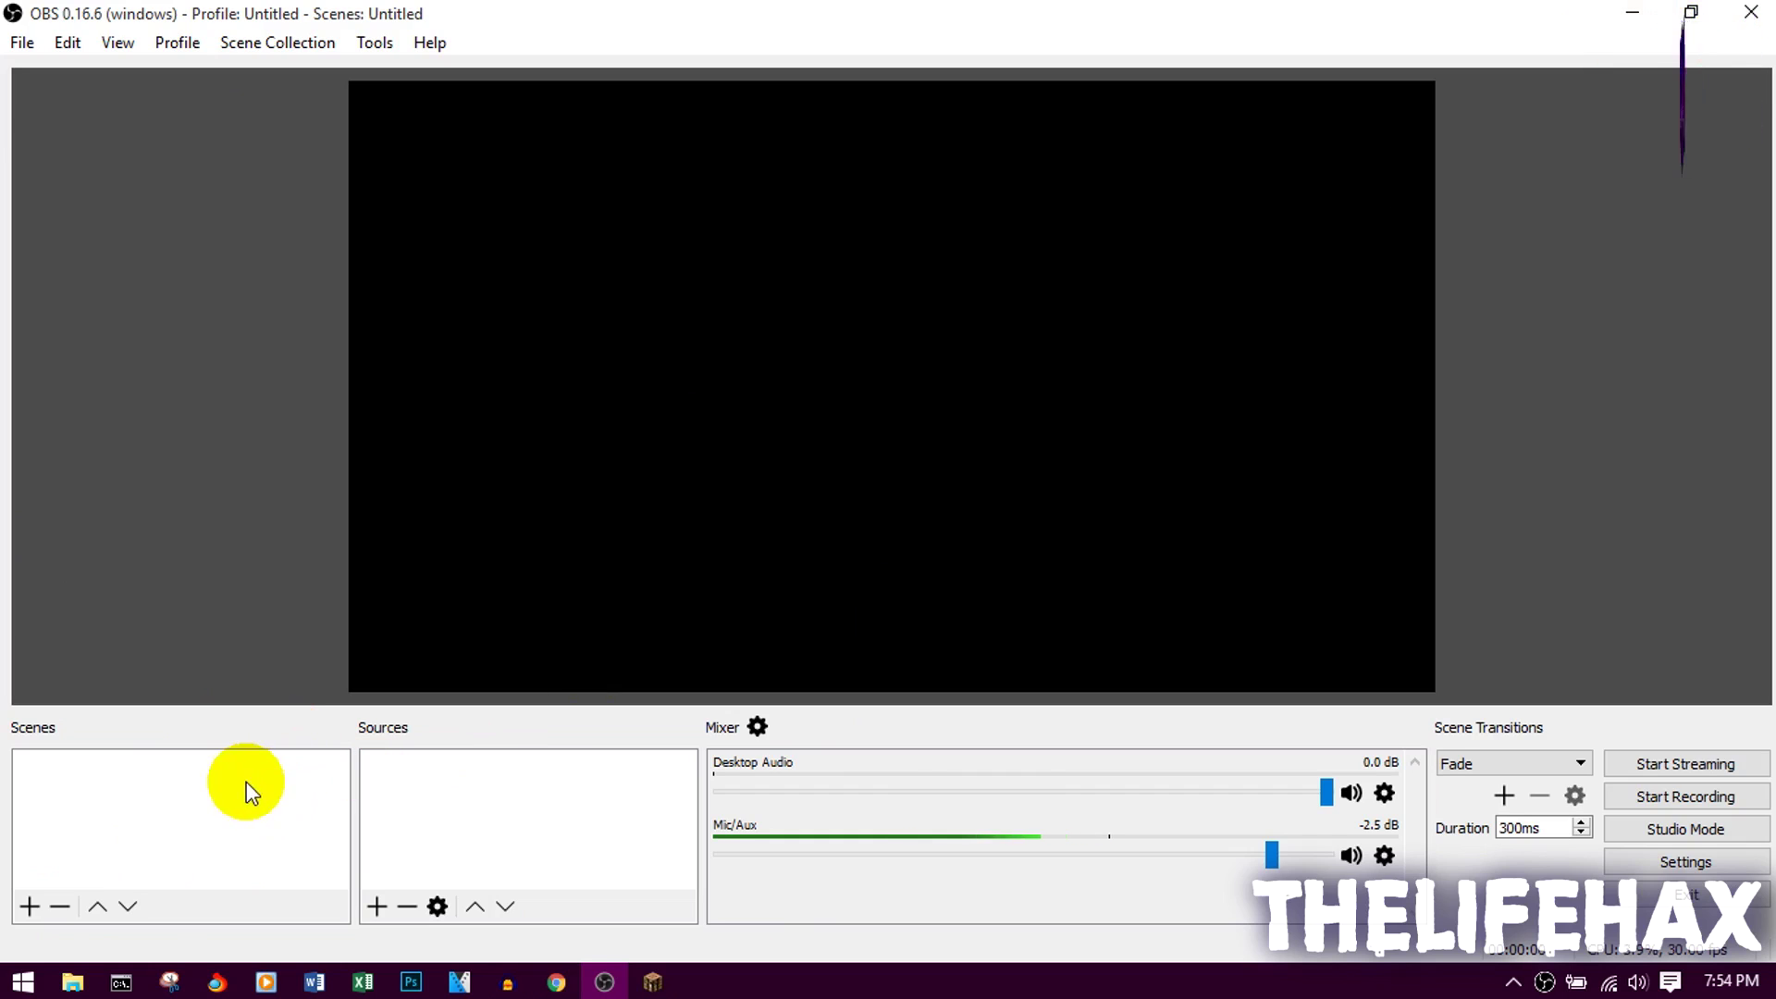
- In Settings > Stream, set Stream Type to Custom Streaming Server and focus the empty URL field
left_click(1685, 862)
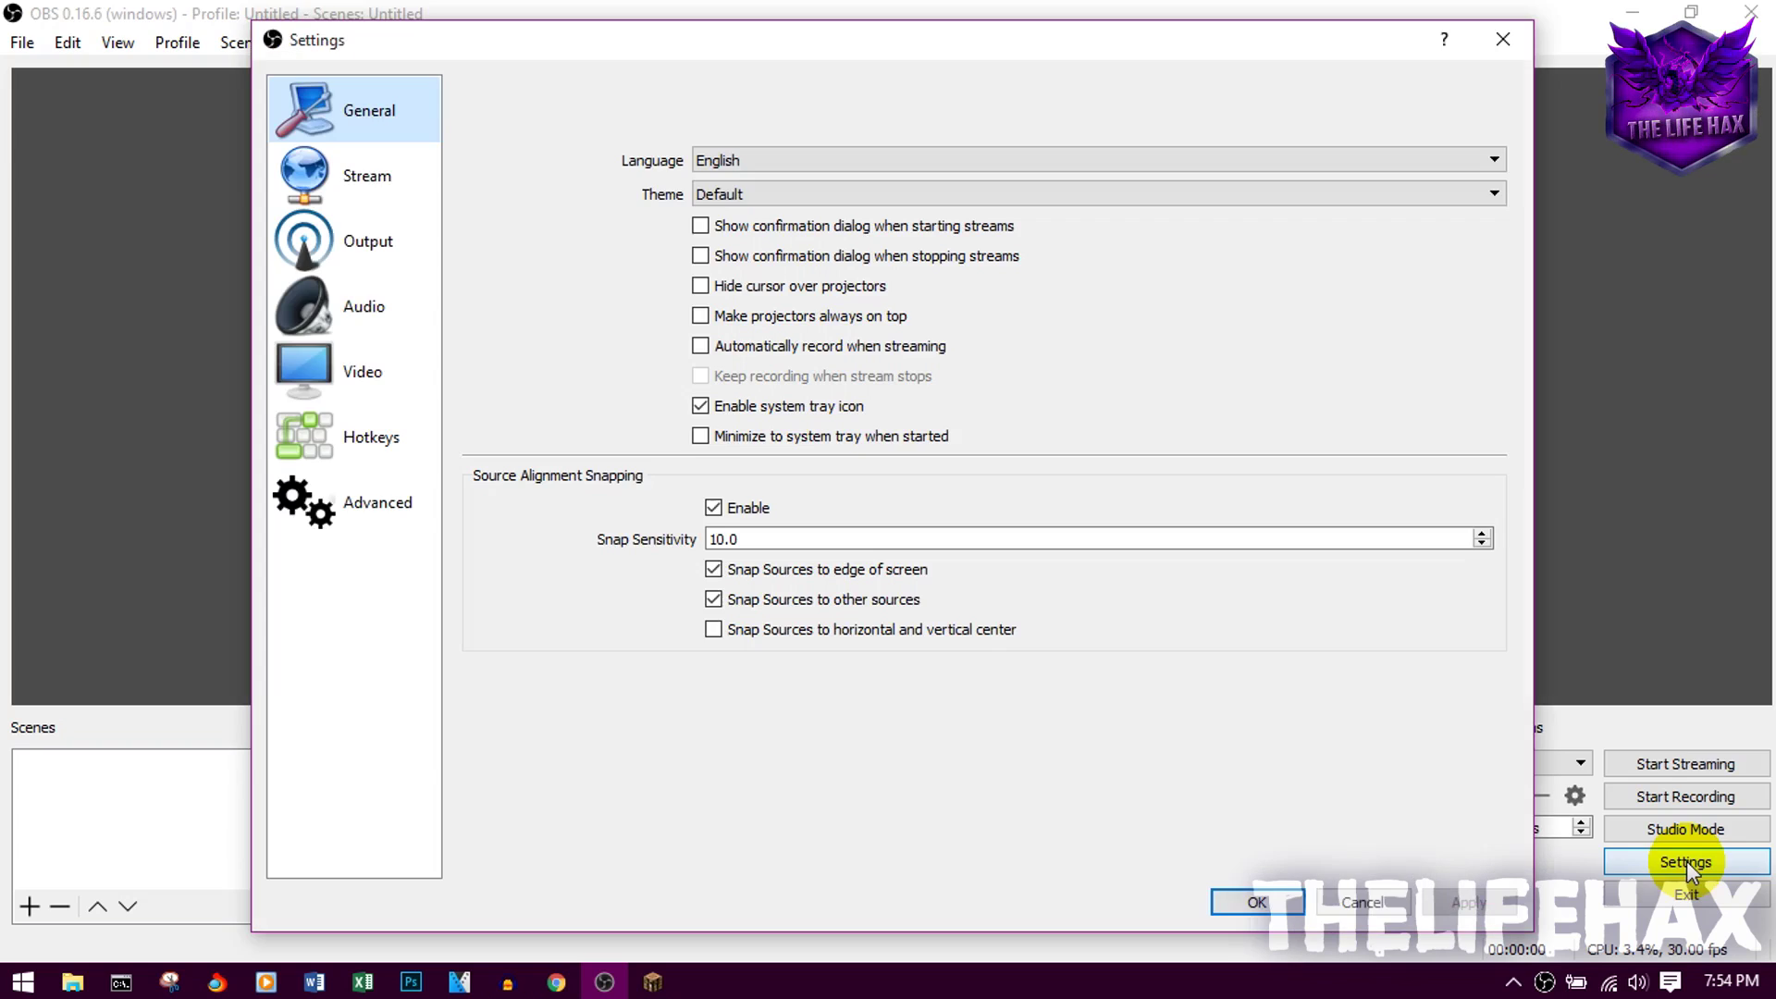
left_click(359, 170)
left_click(807, 100)
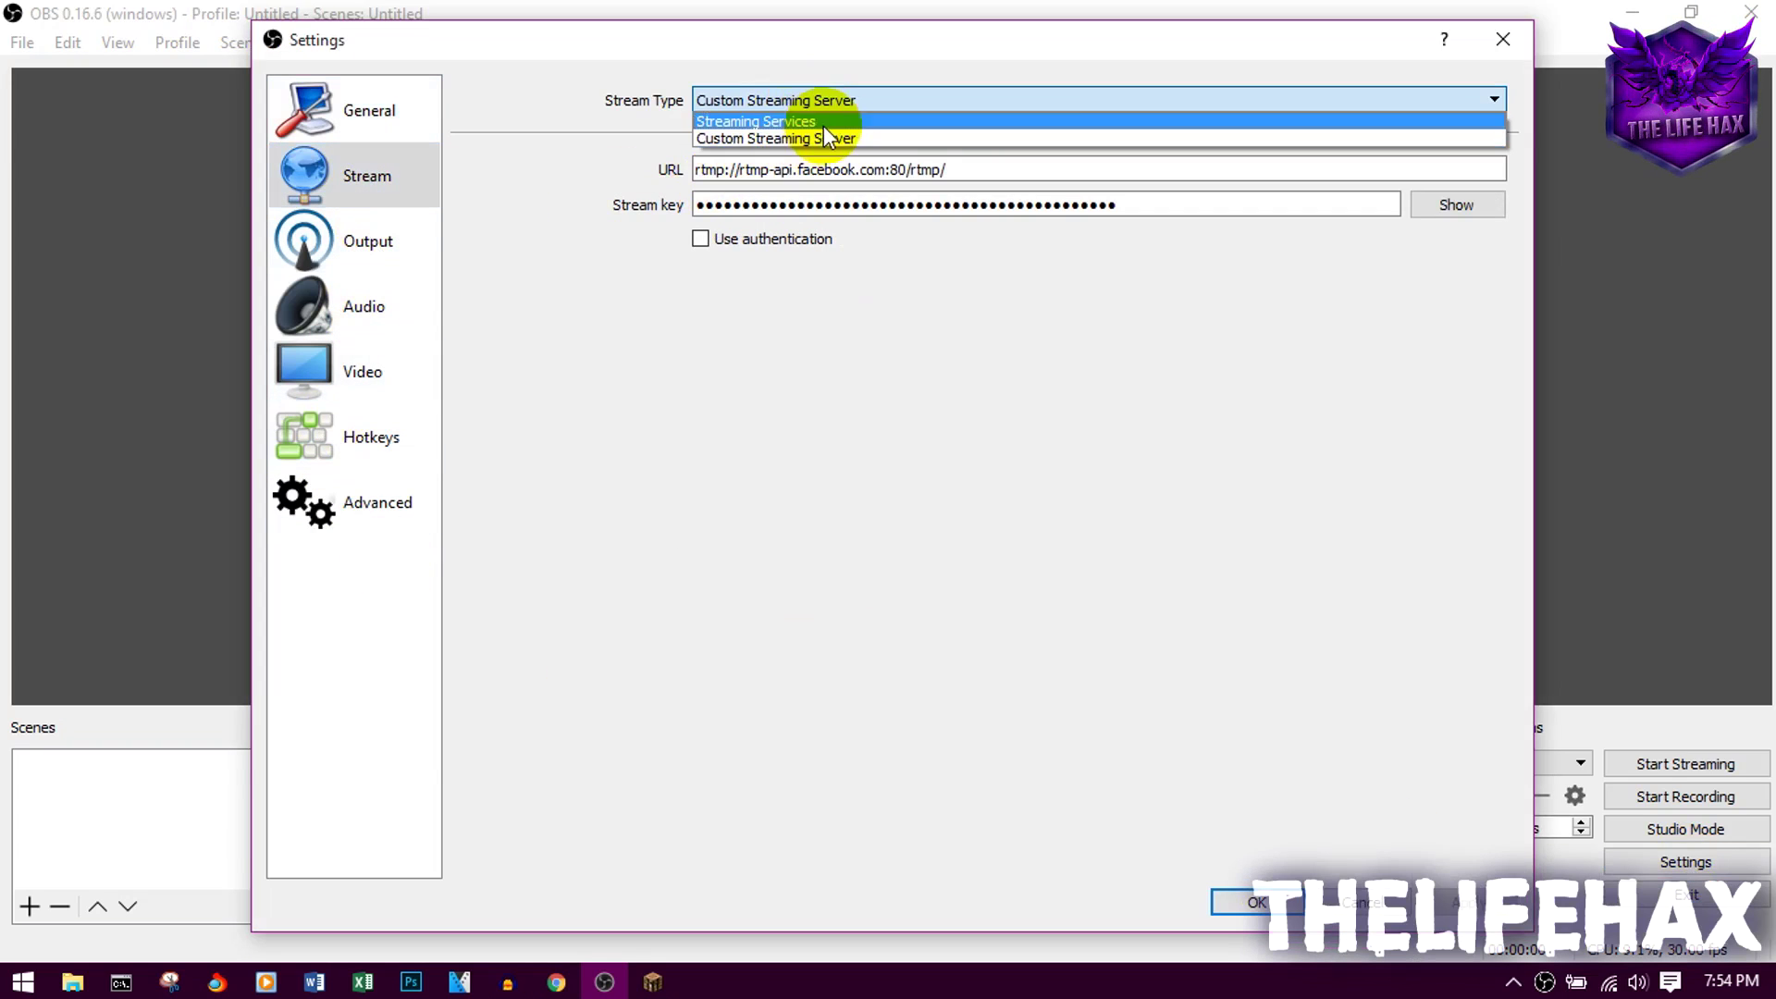
left_click(827, 119)
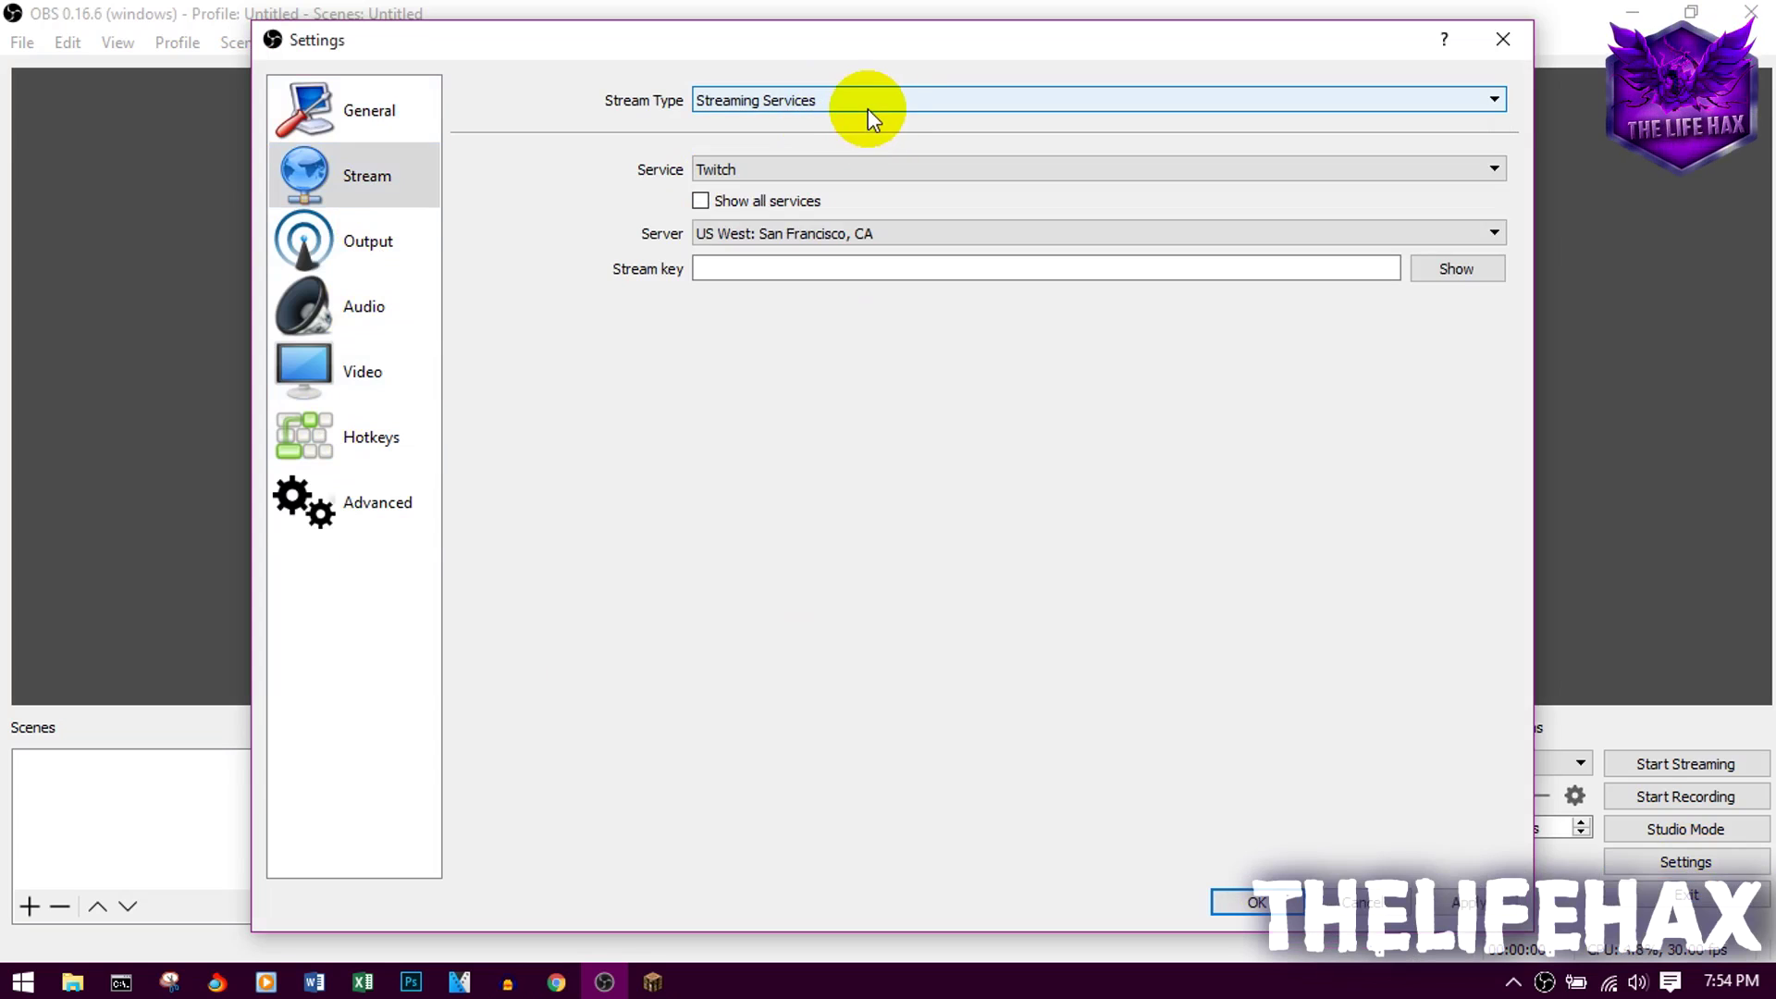
left_click(793, 168)
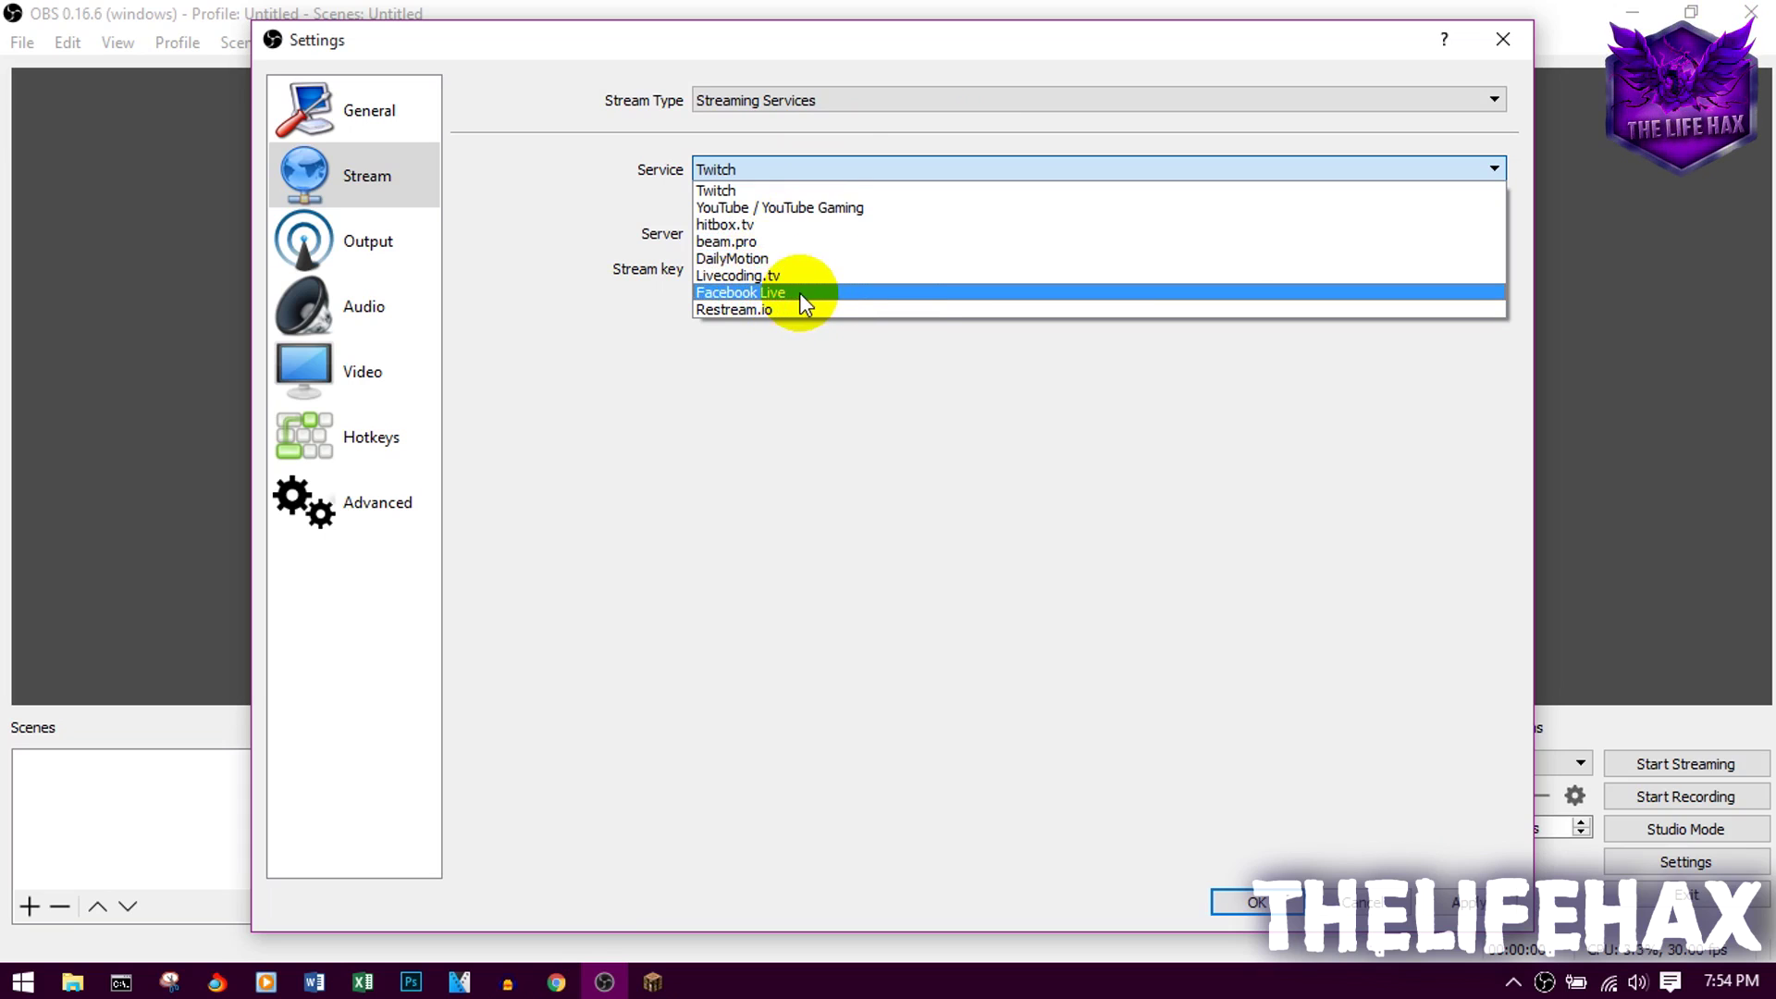
left_click(859, 98)
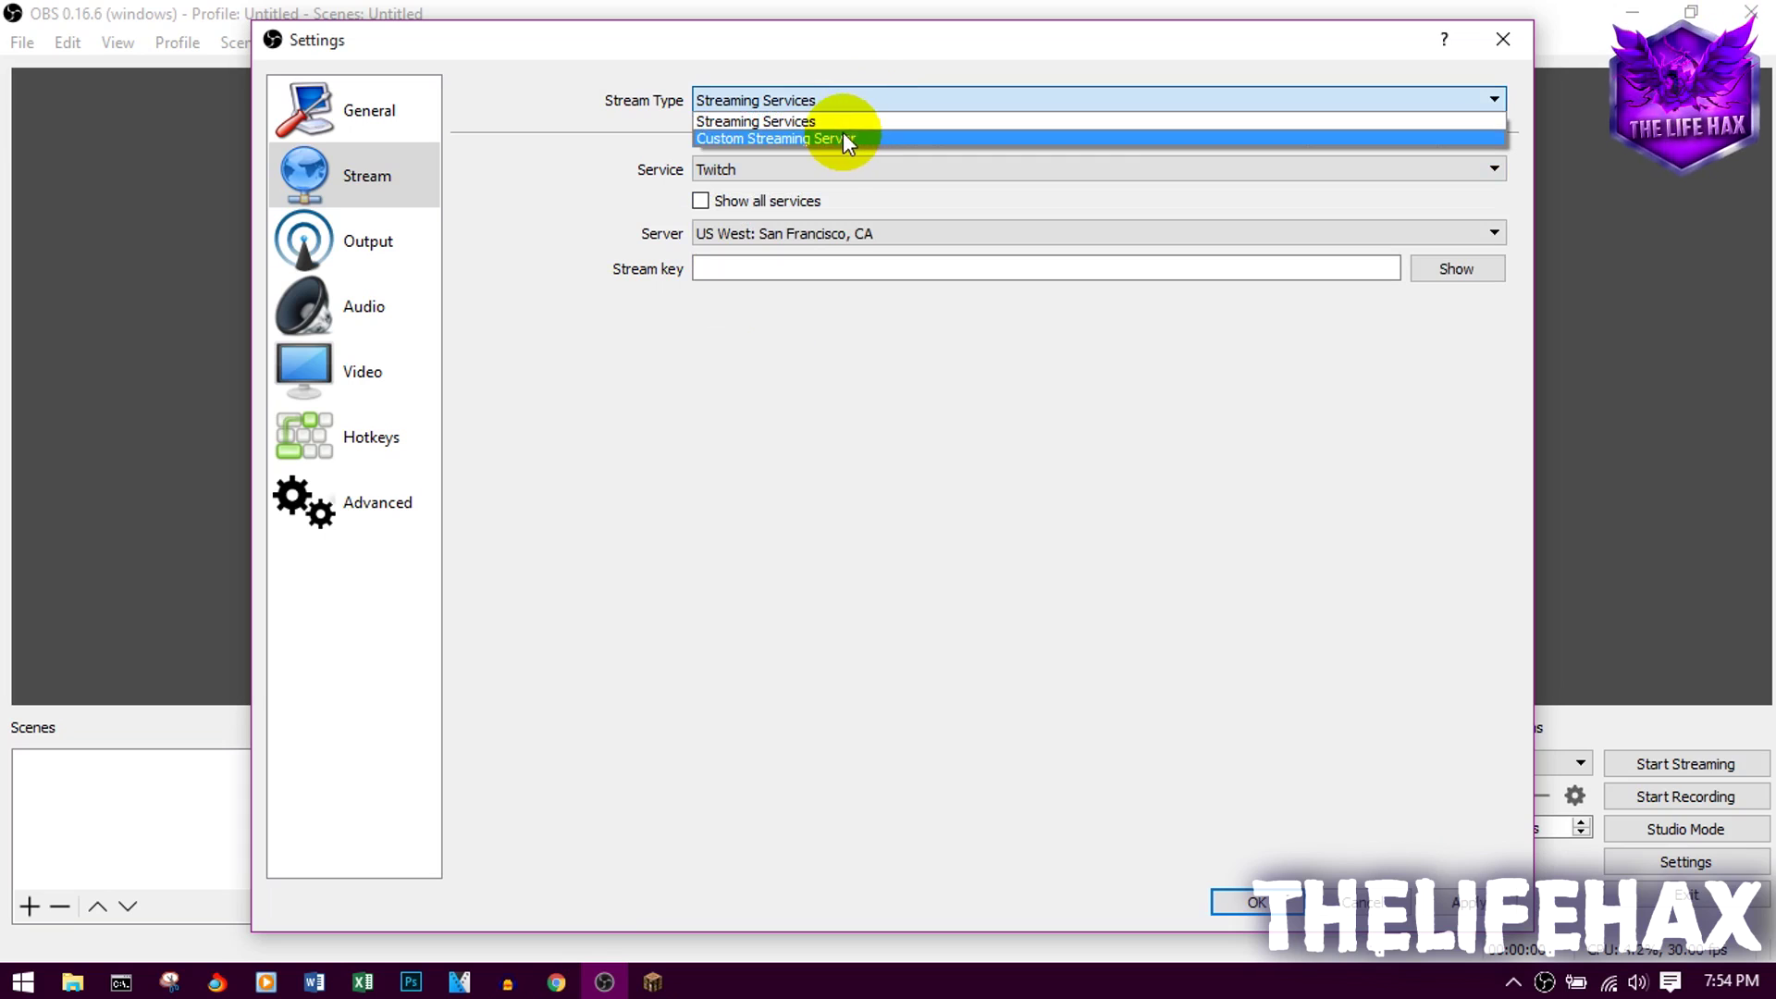
left_click(840, 139)
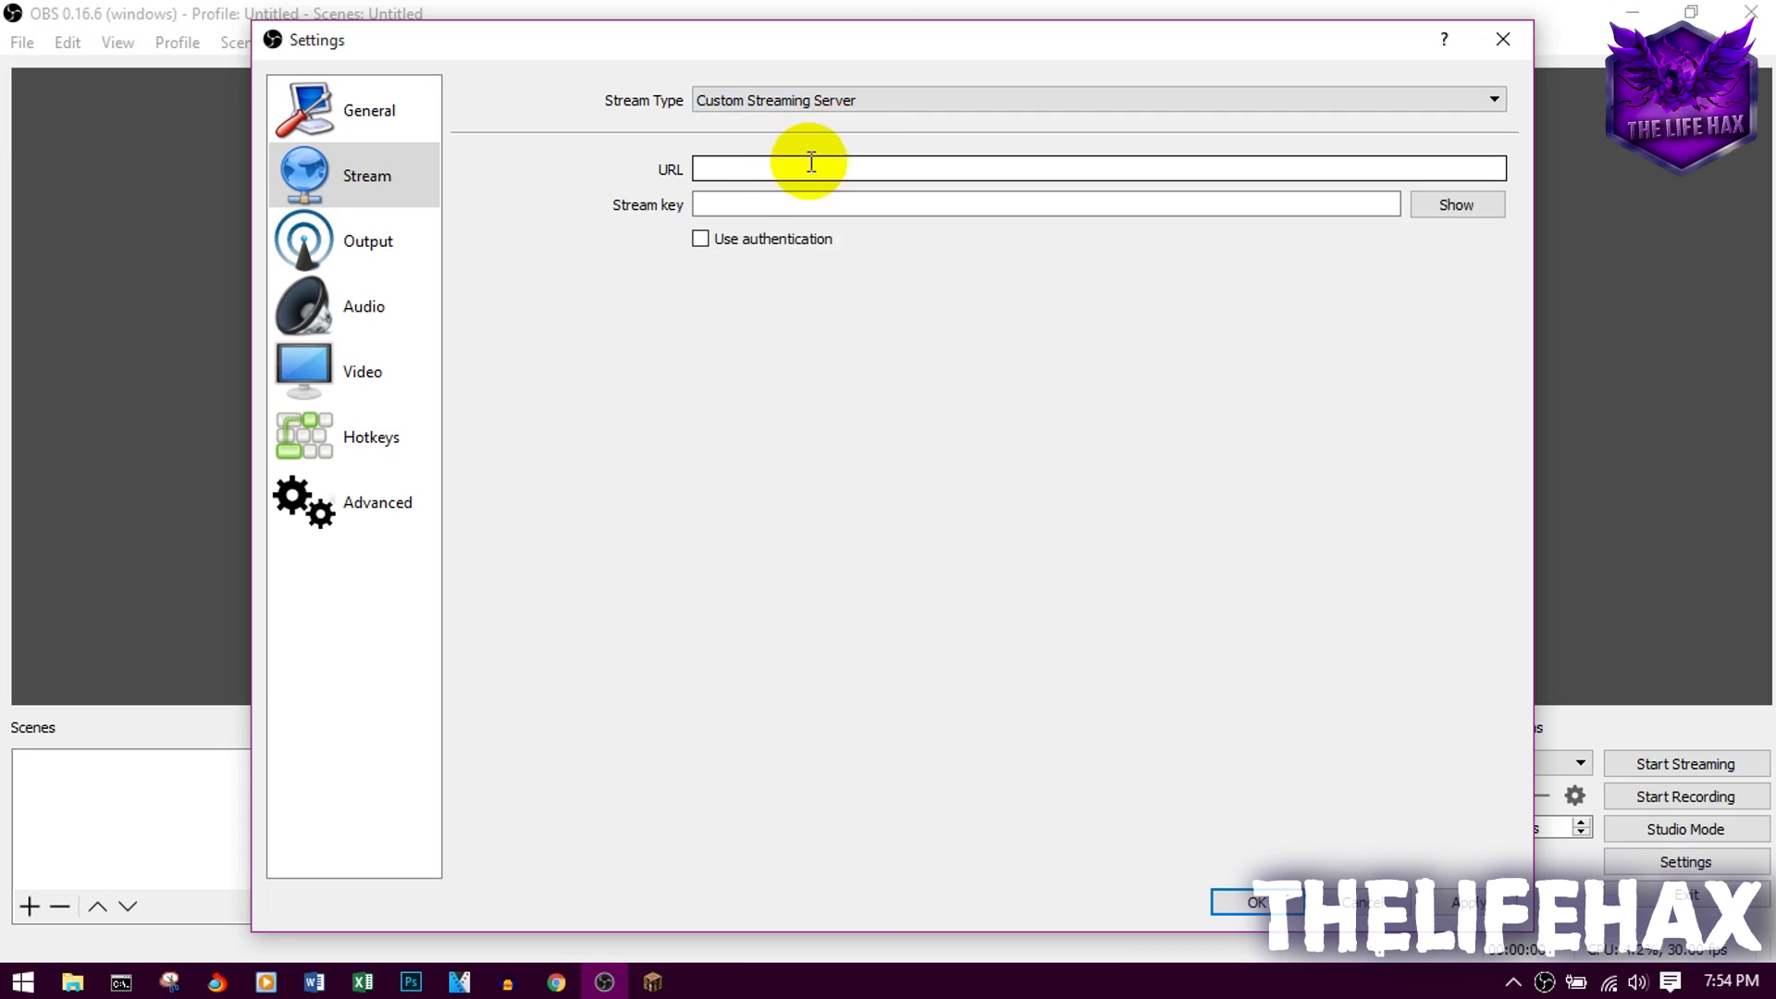
left_click(783, 169)
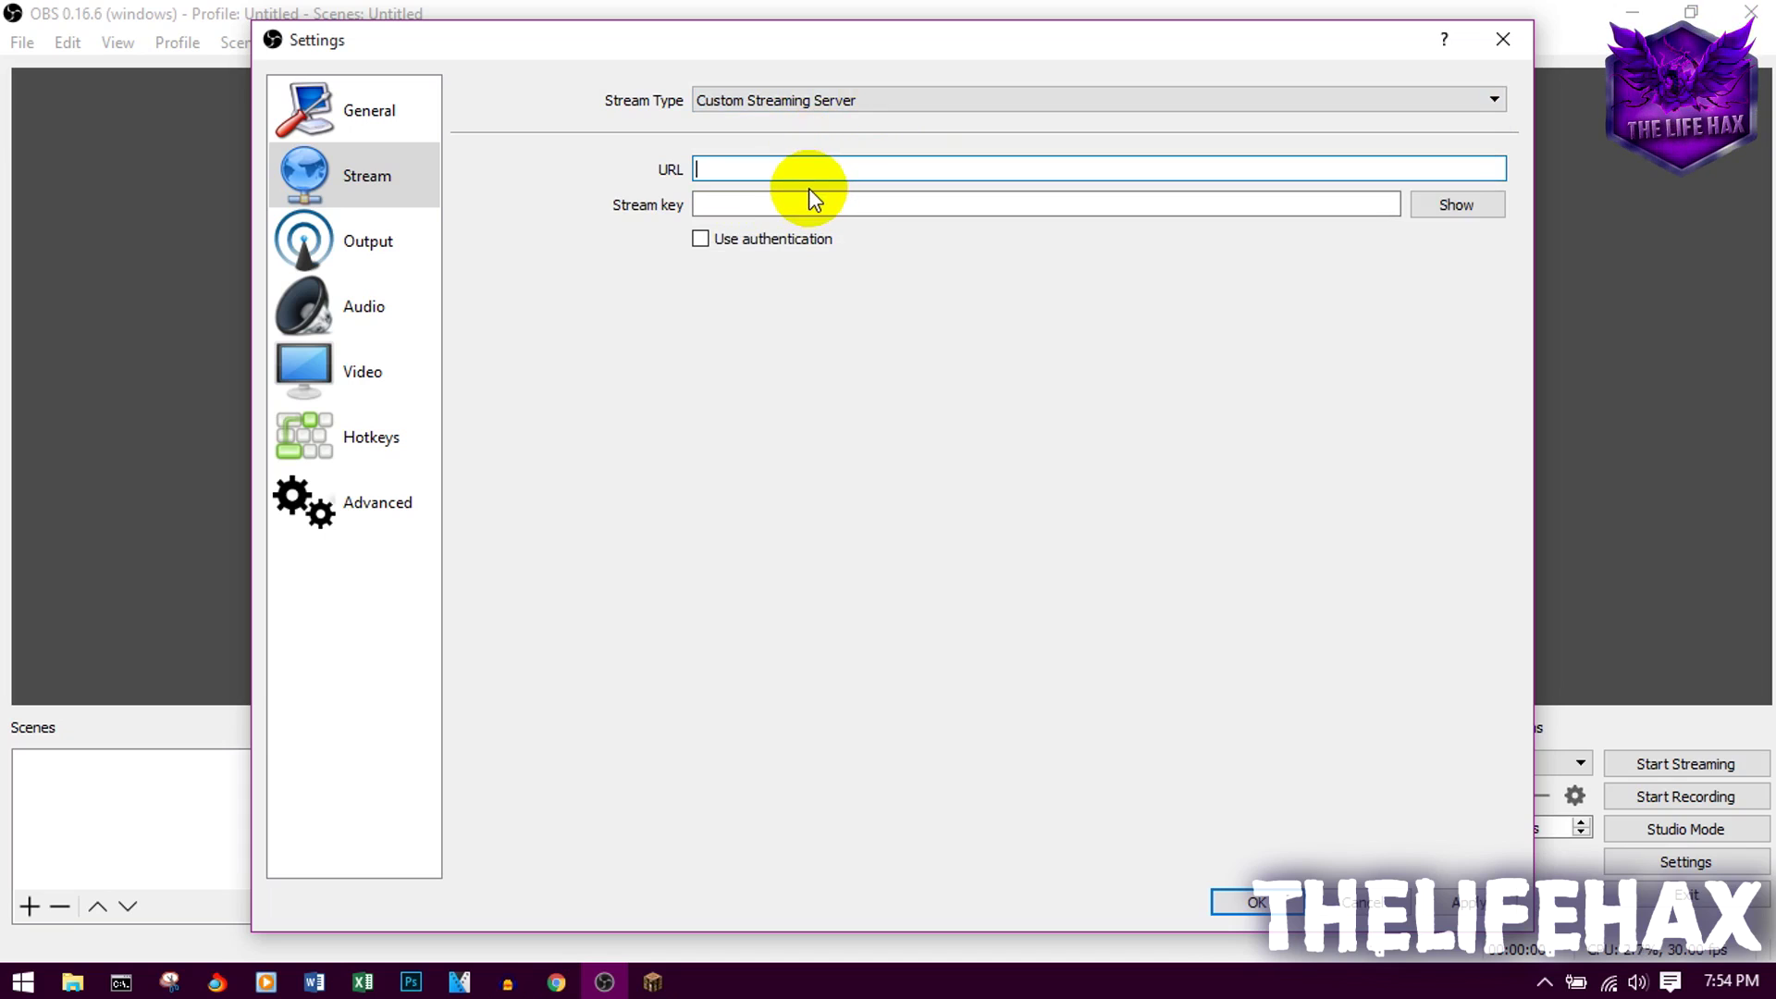
left_click(559, 973)
- On the Live FB tab at livevideofb.com, start creating a Facebook live stream
left_click(355, 20)
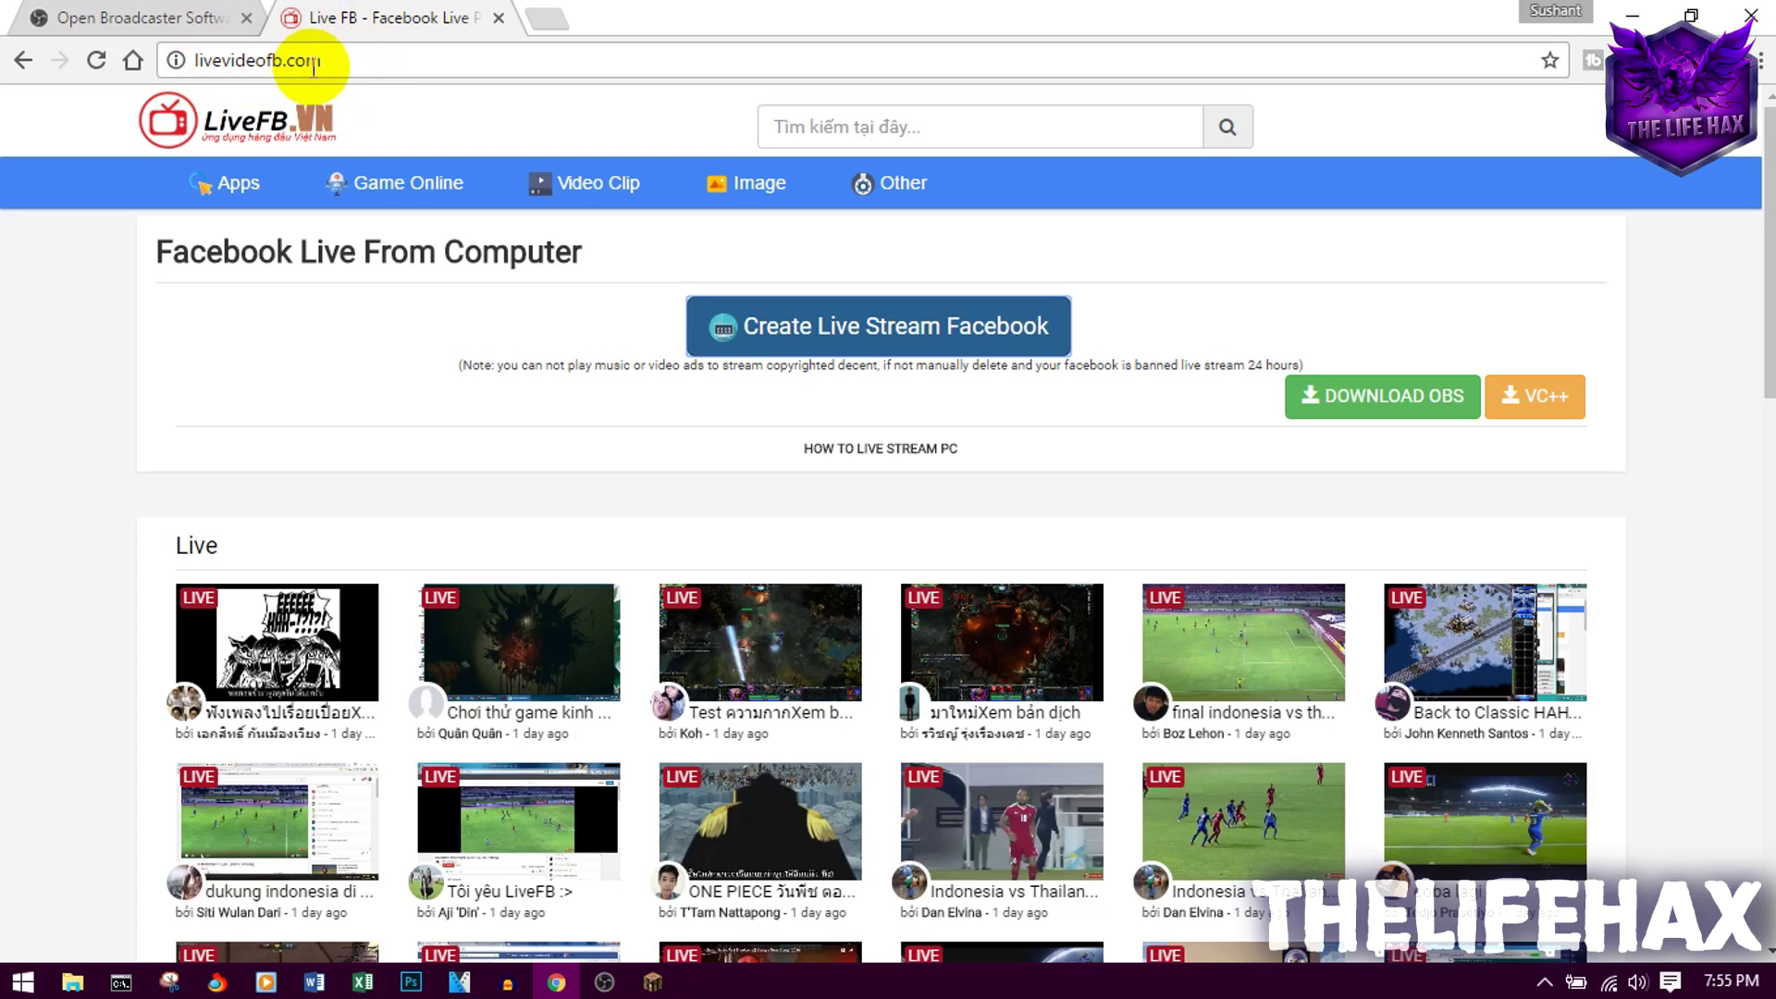
left_click(222, 60)
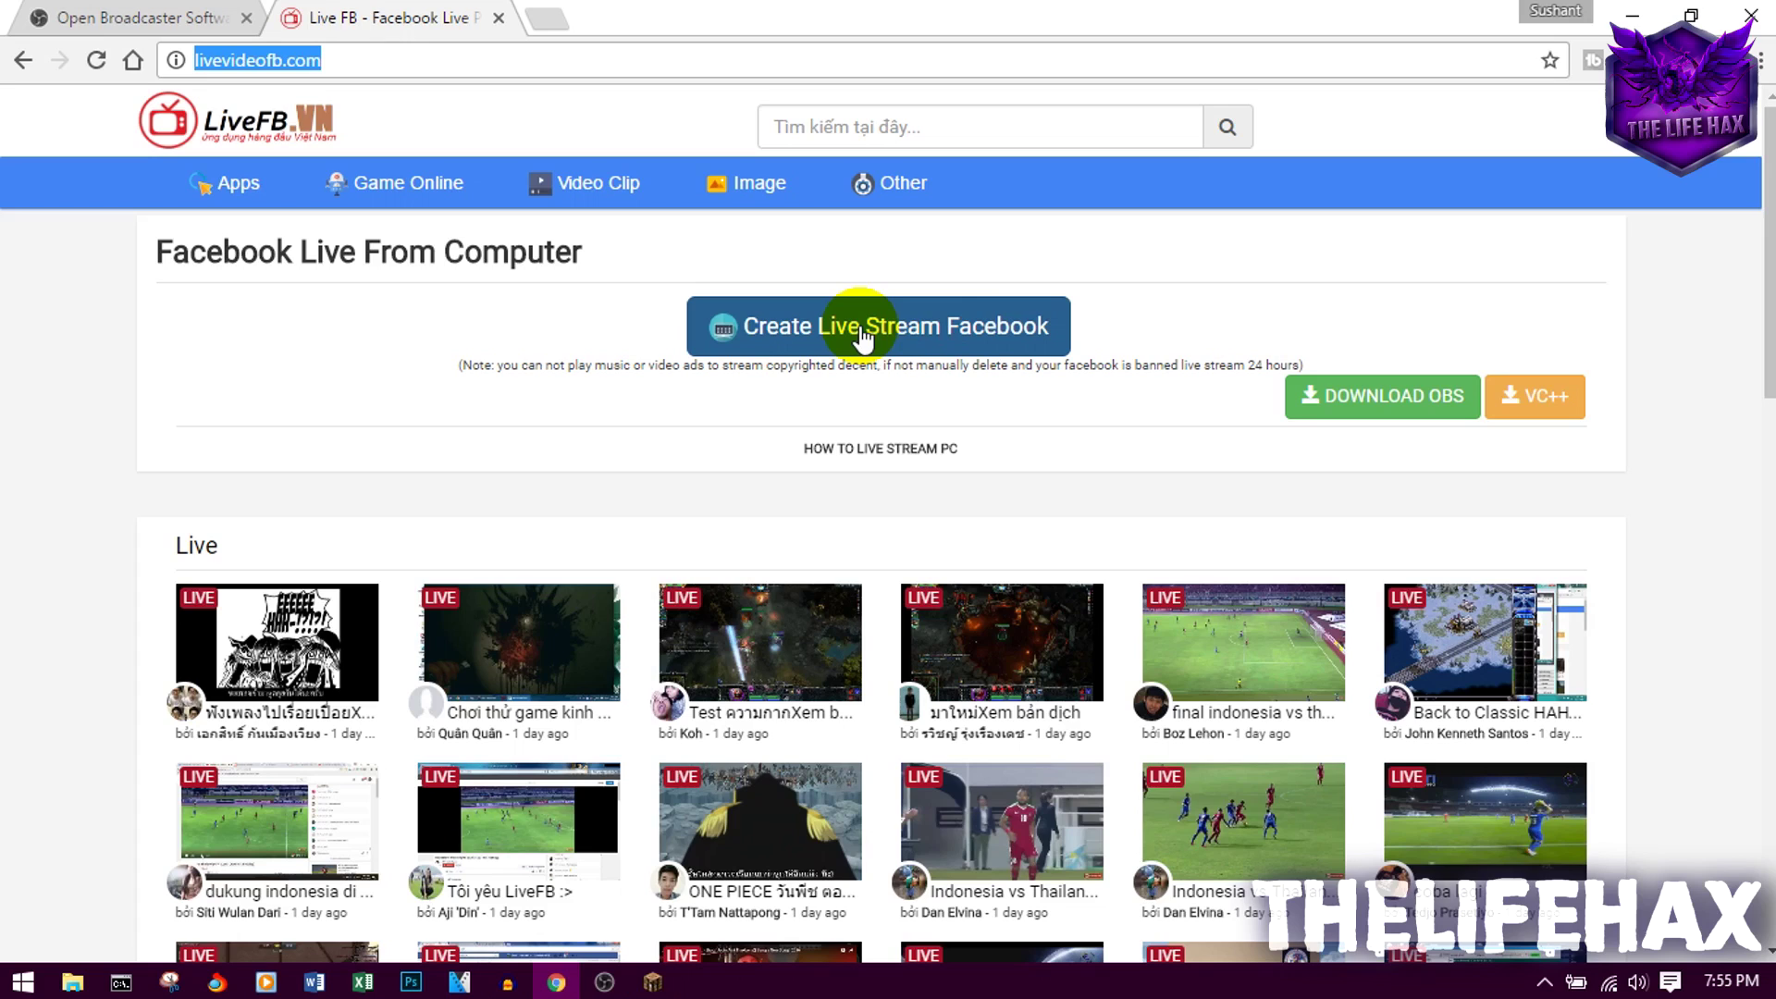
left_click(885, 345)
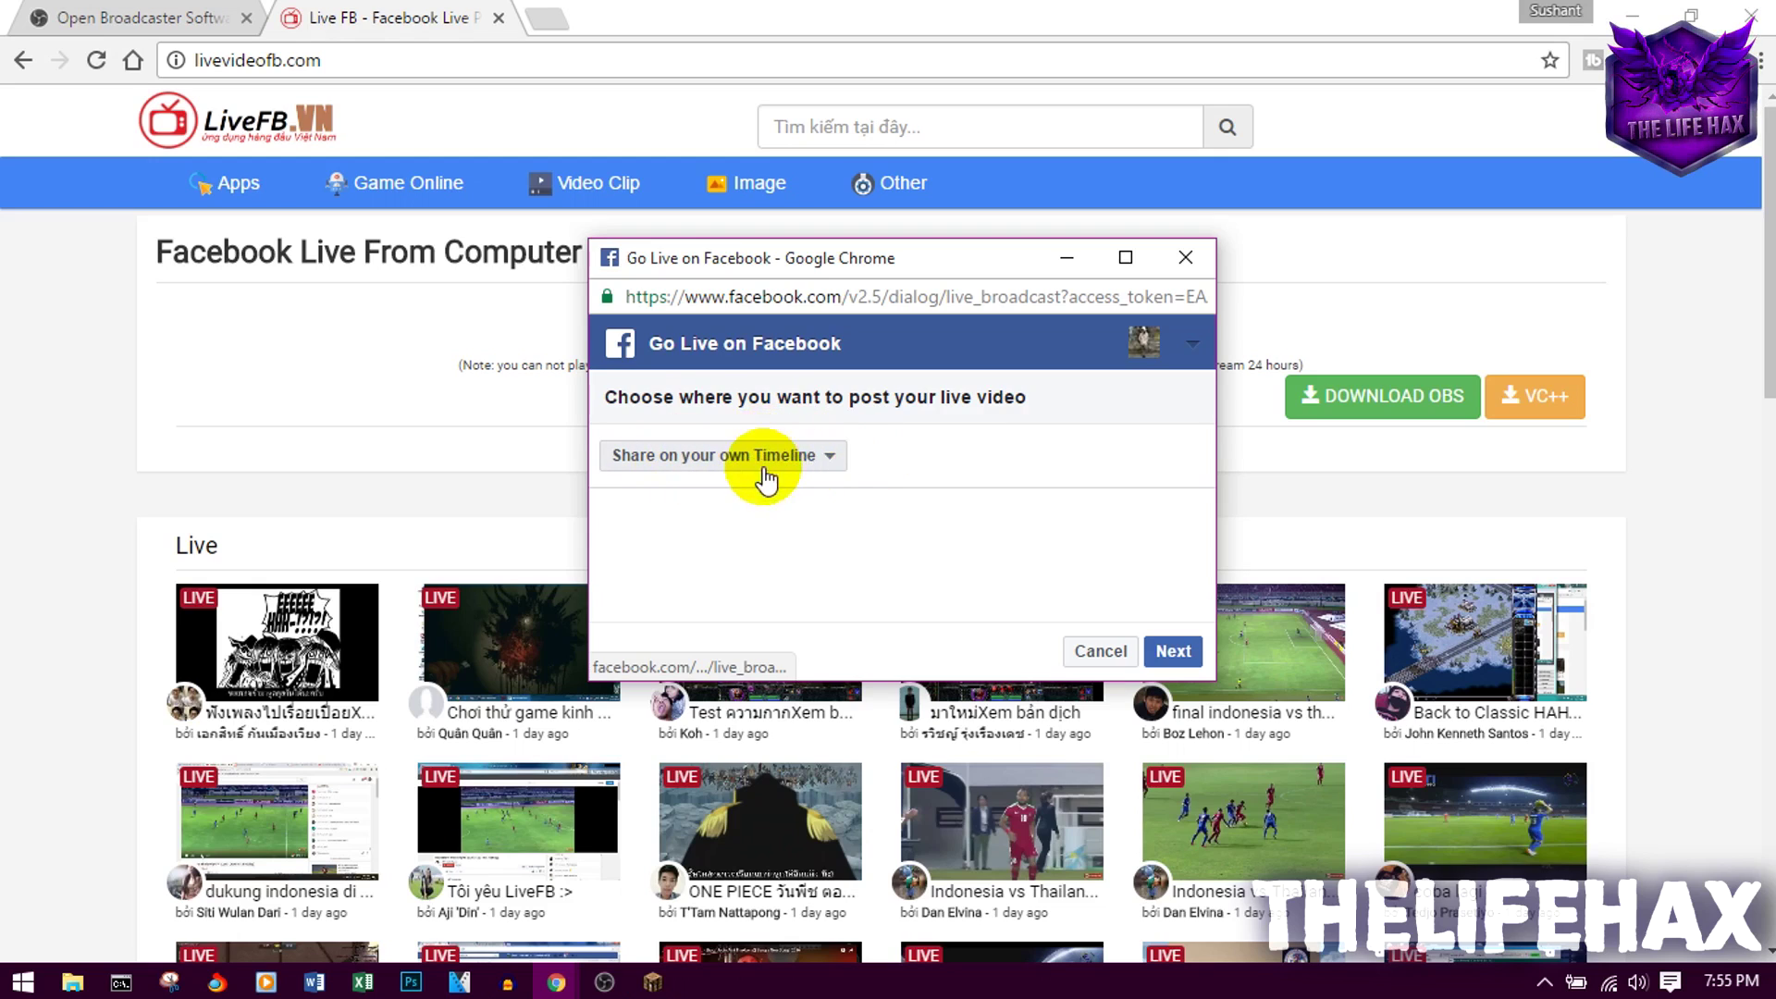
- Keep 'Share on your own Timeline' and copy the server URL rtmp://rtmp-api.facebook.com:80/rtmp/
left_click(830, 463)
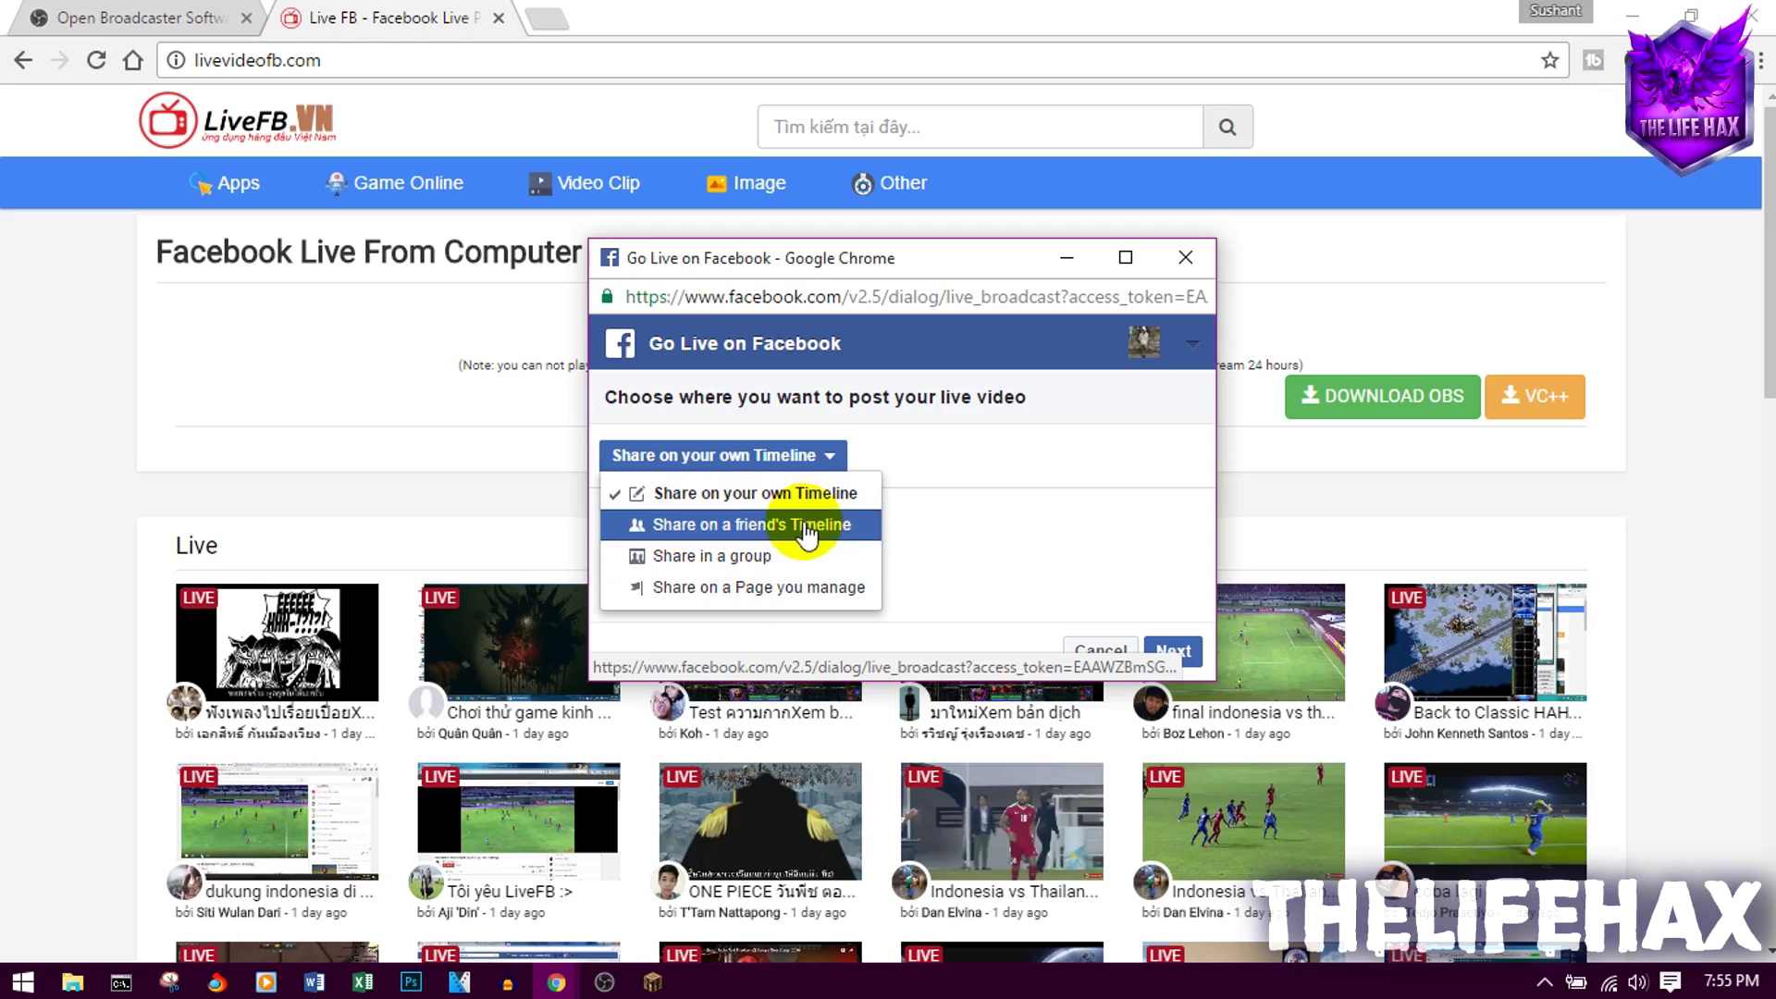
left_click(1020, 503)
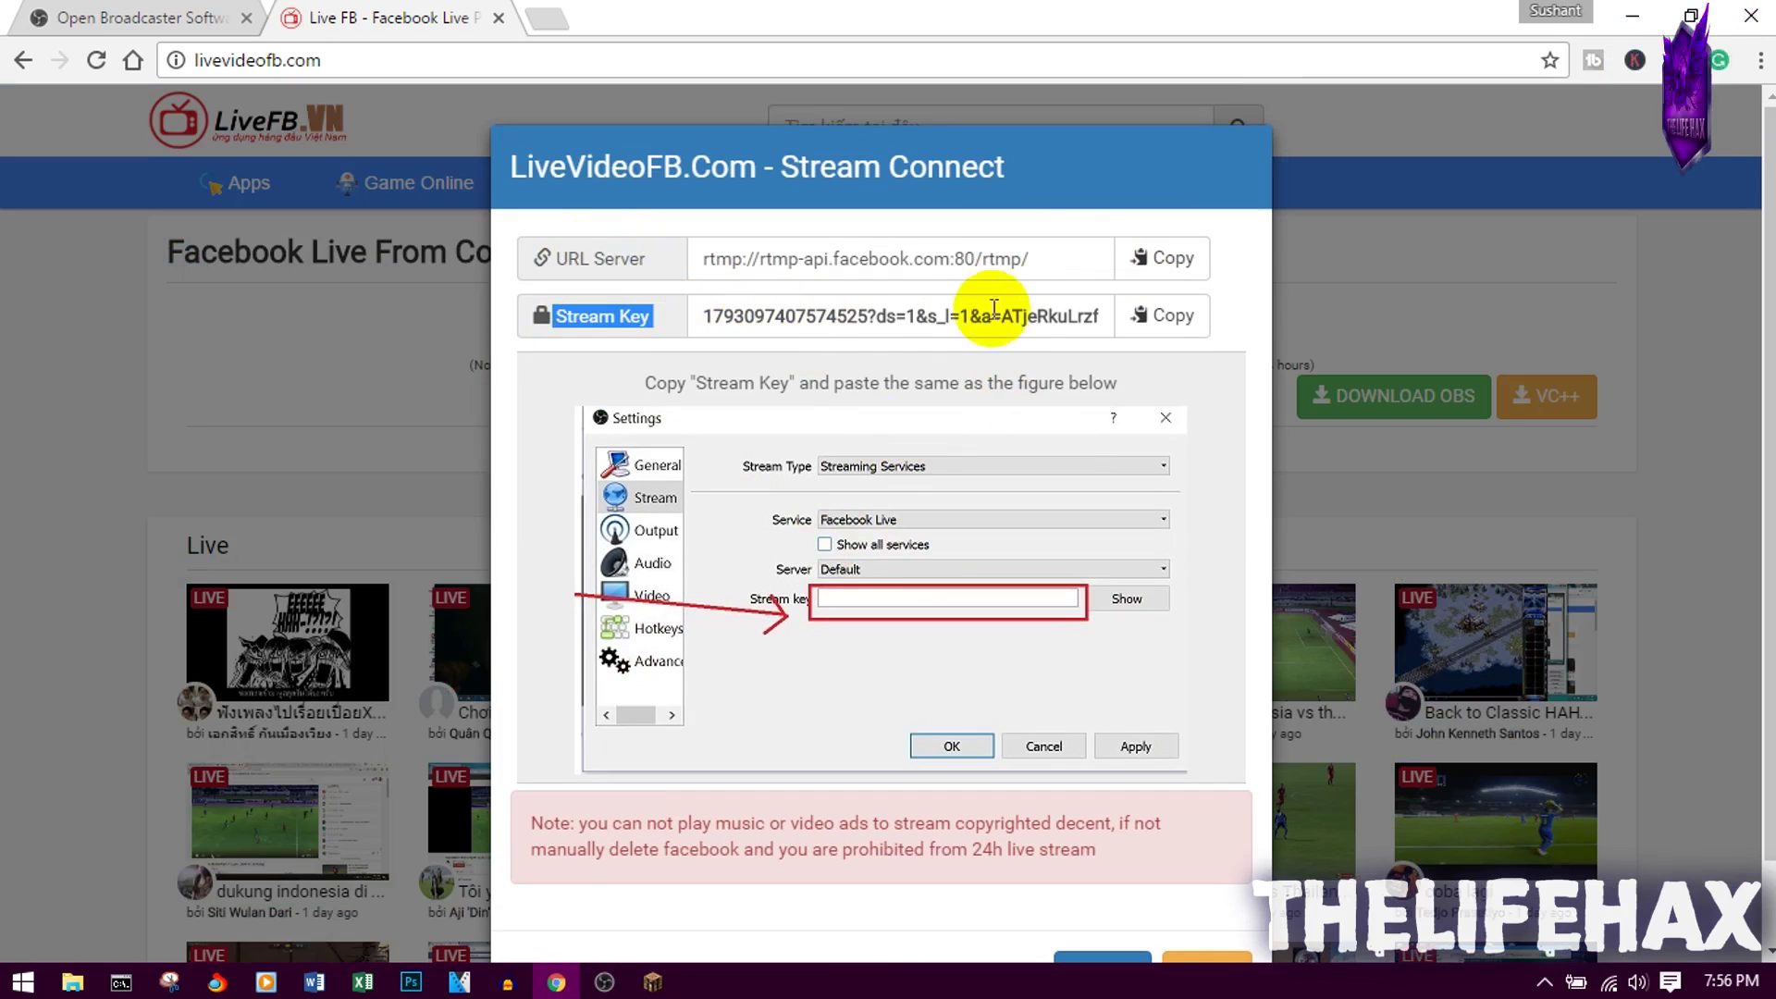
double_click(873, 258)
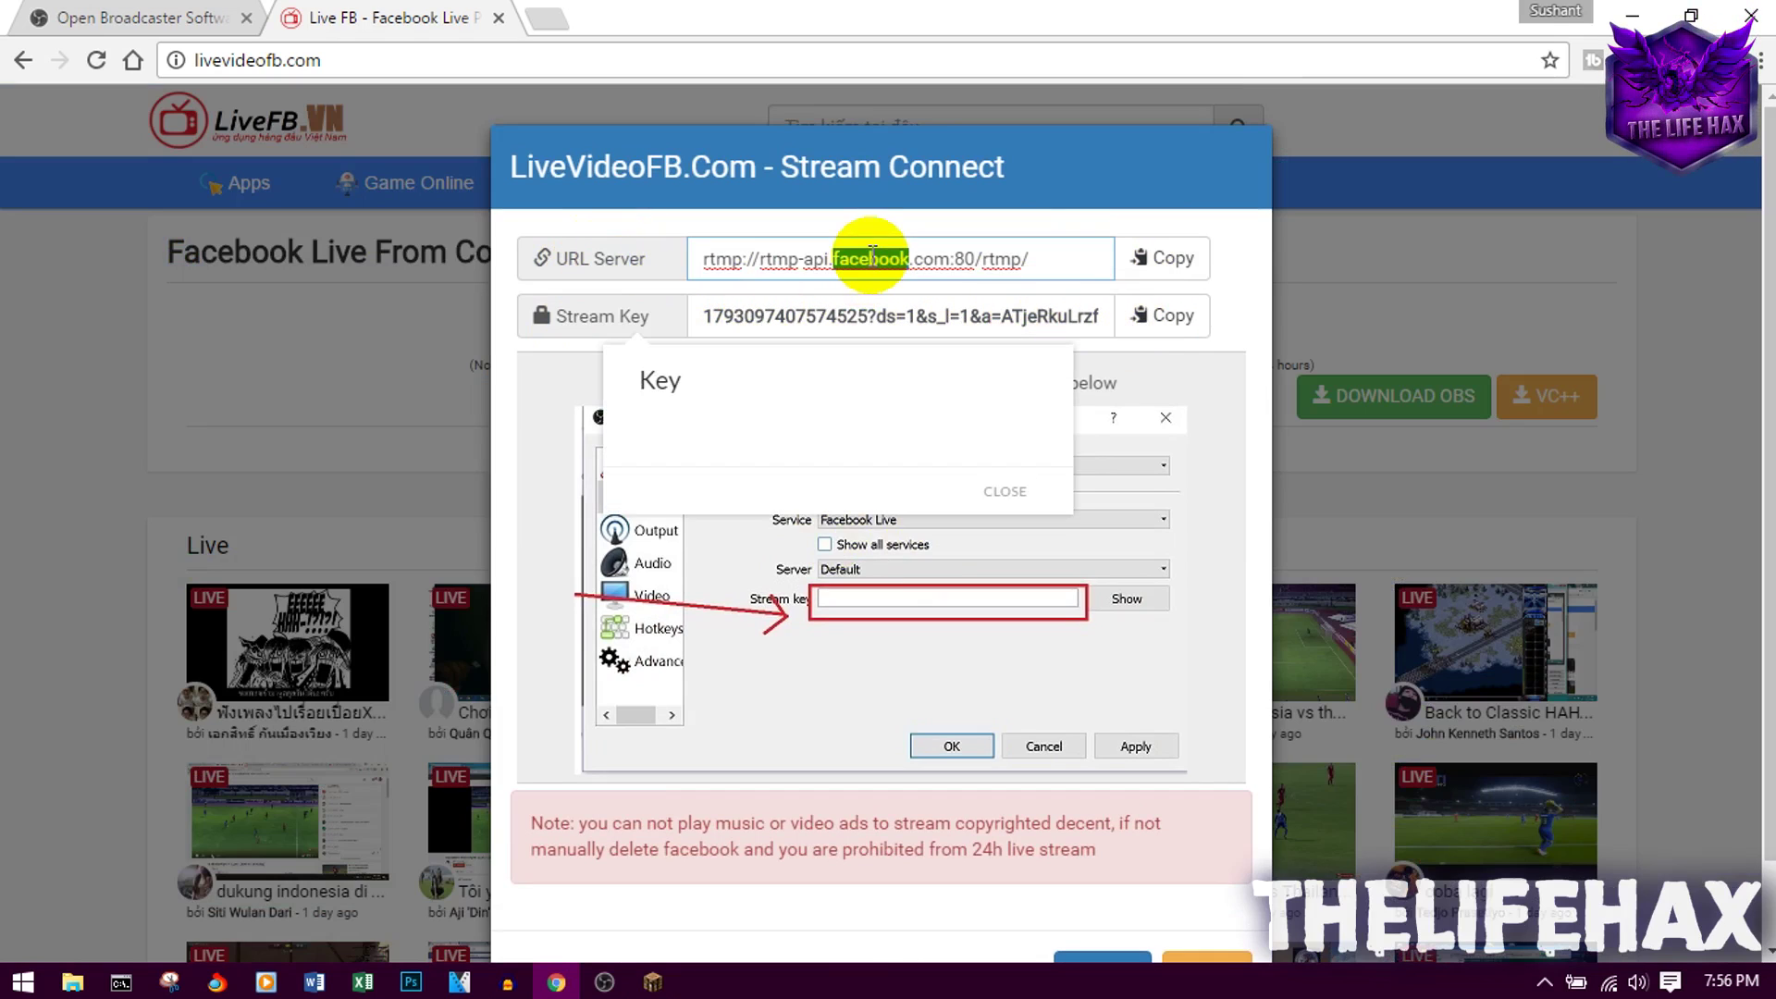
triple_click(872, 258)
left_click(1162, 263)
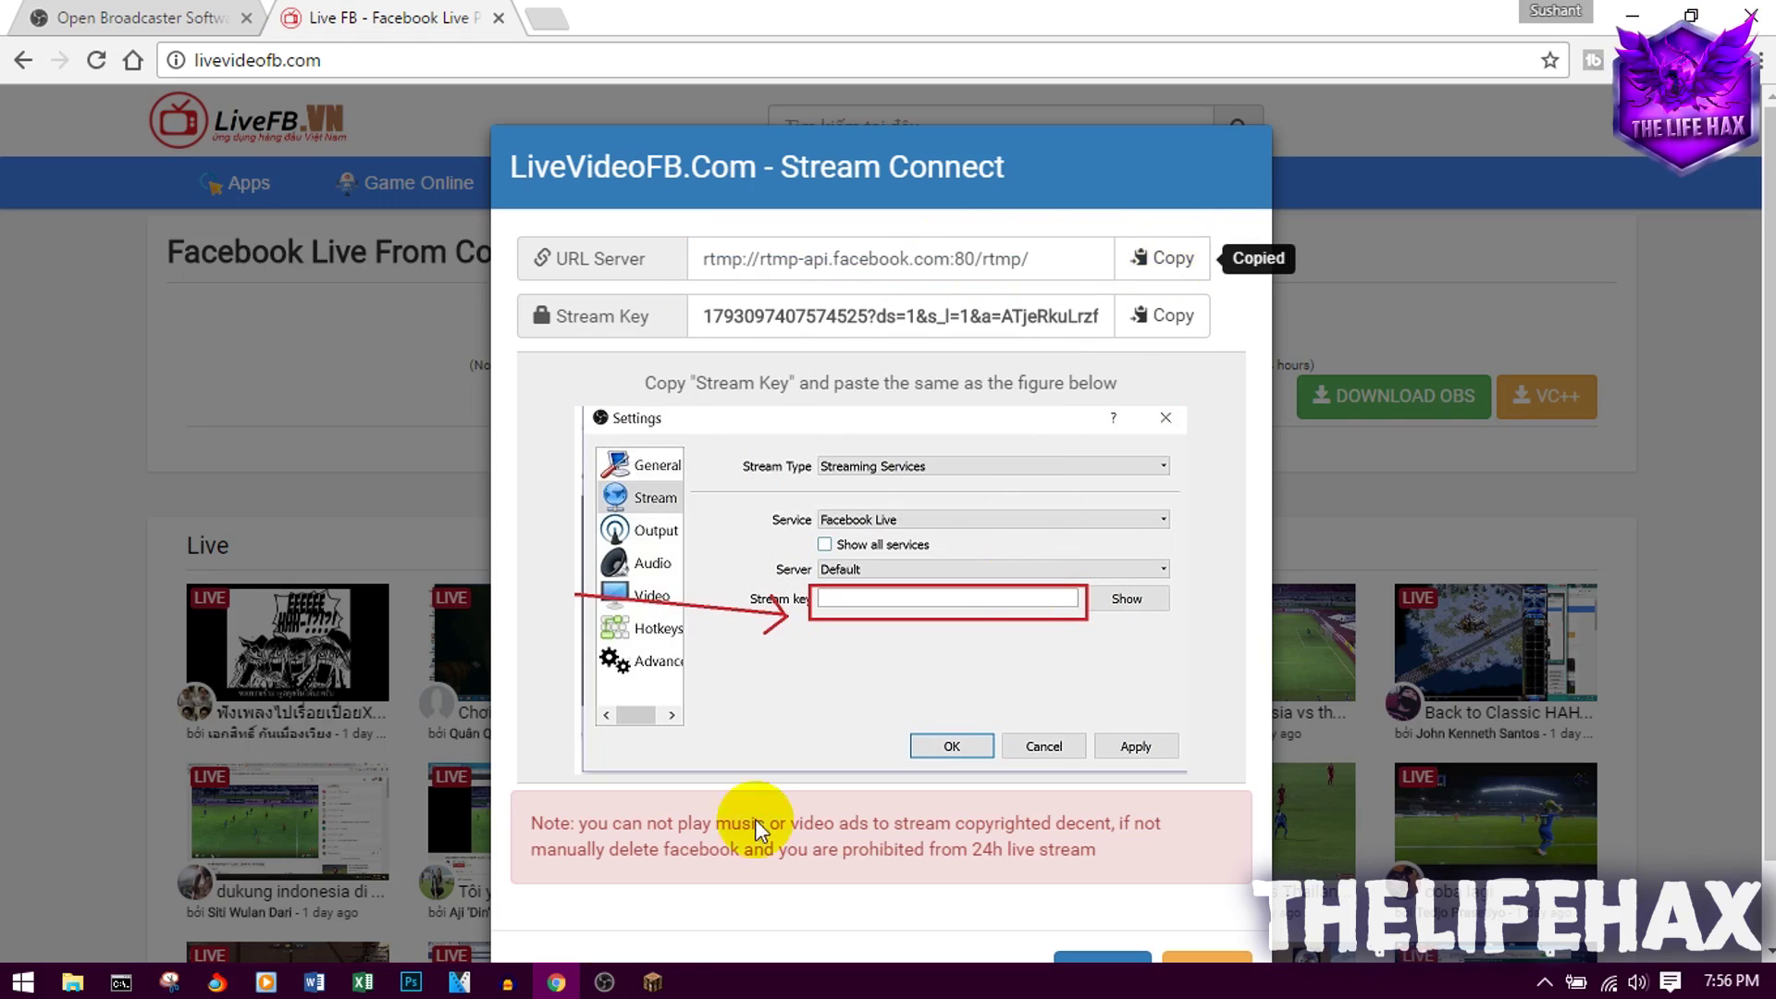
left_click(604, 982)
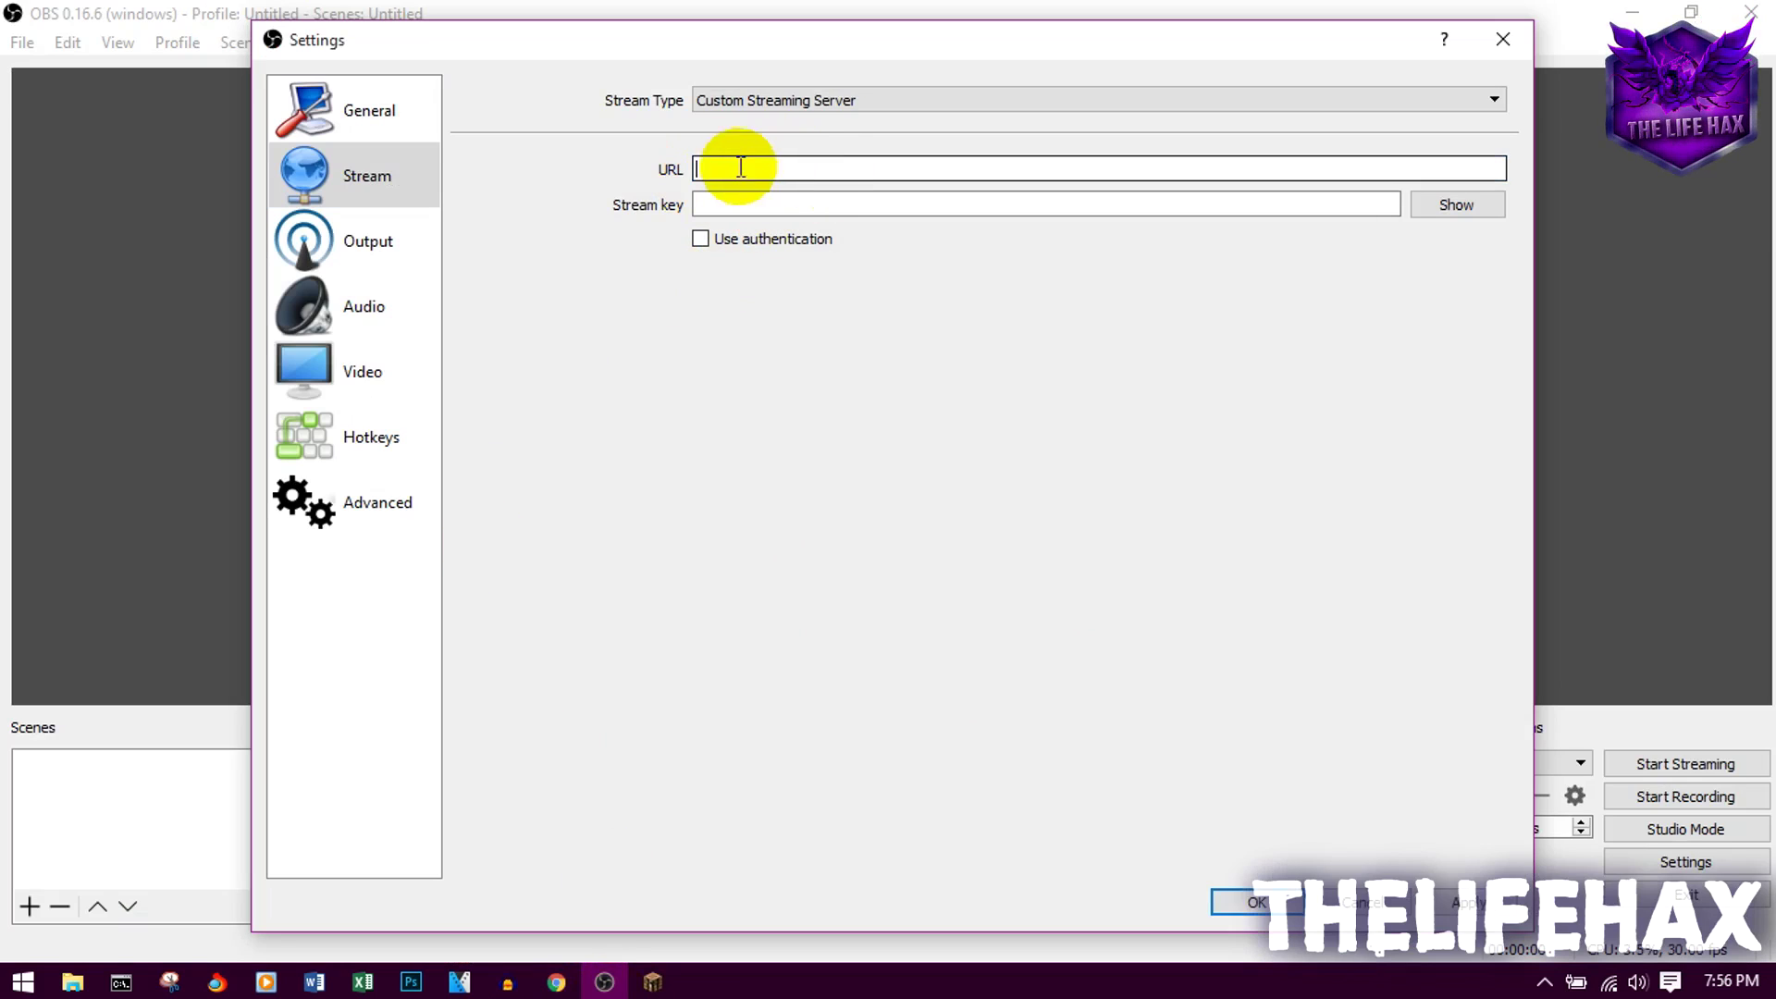
- Paste the Facebook server URL and the copied stream key into OBS Stream settings and save
left_click(828, 171)
key("ctrl+v")
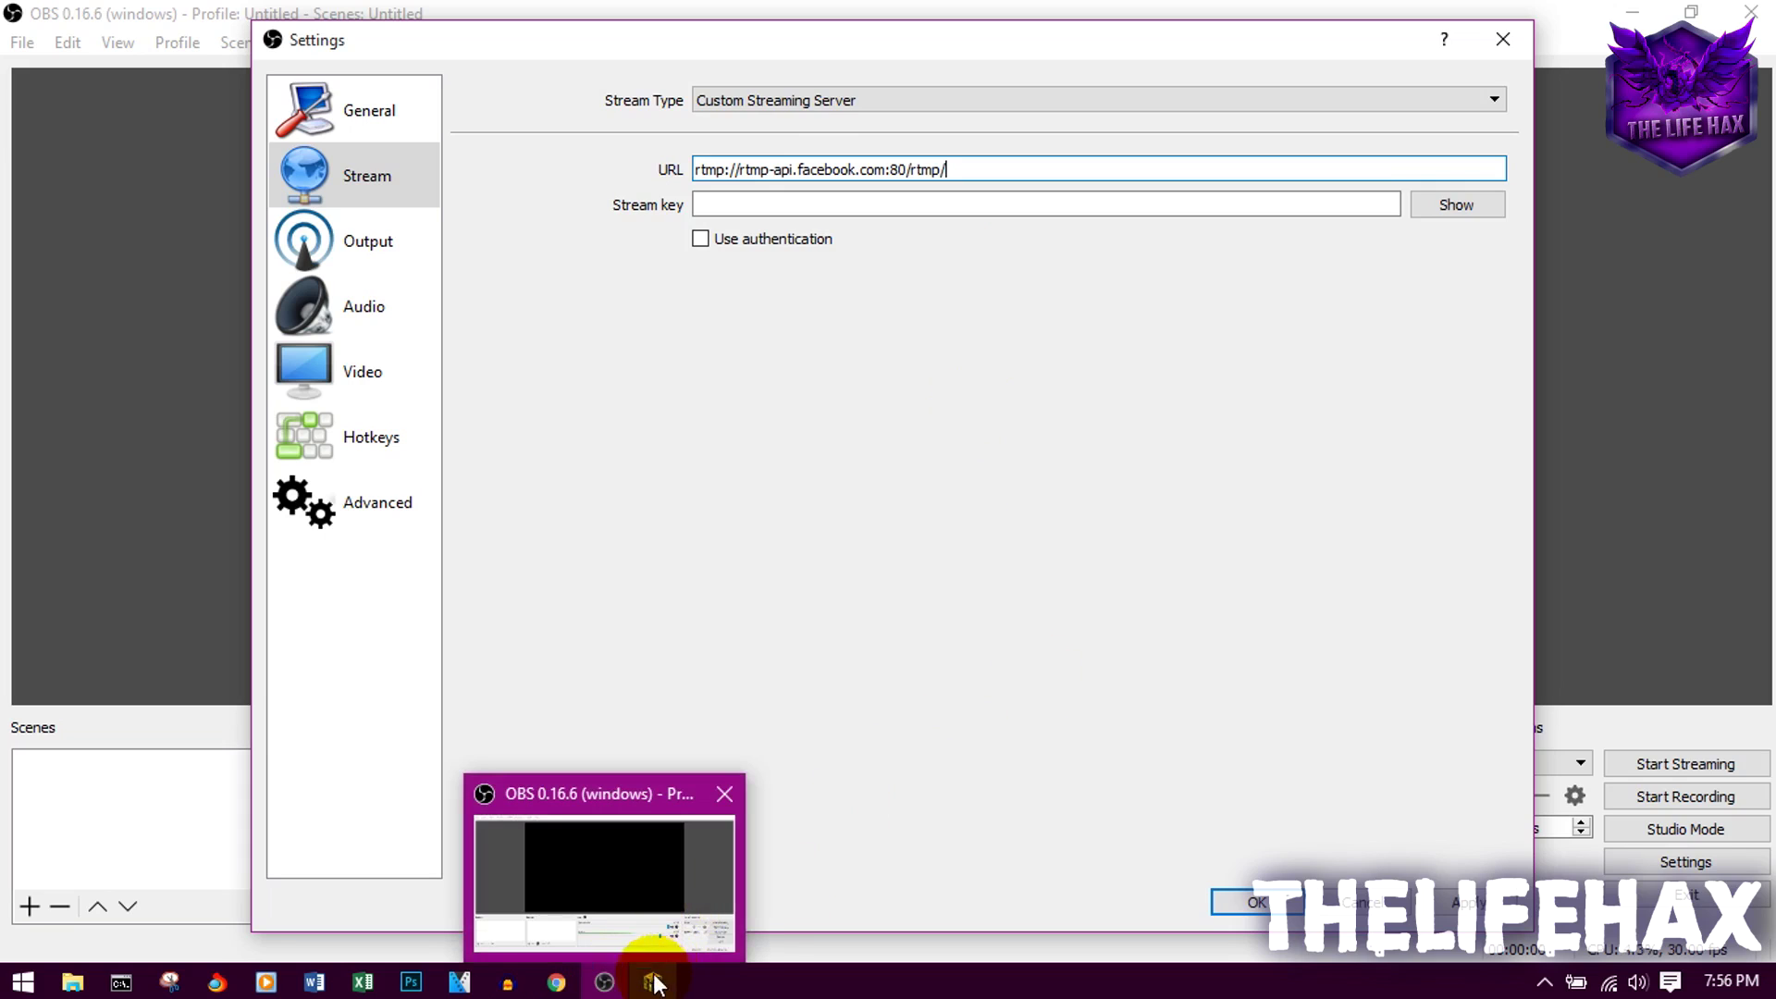
left_click(556, 981)
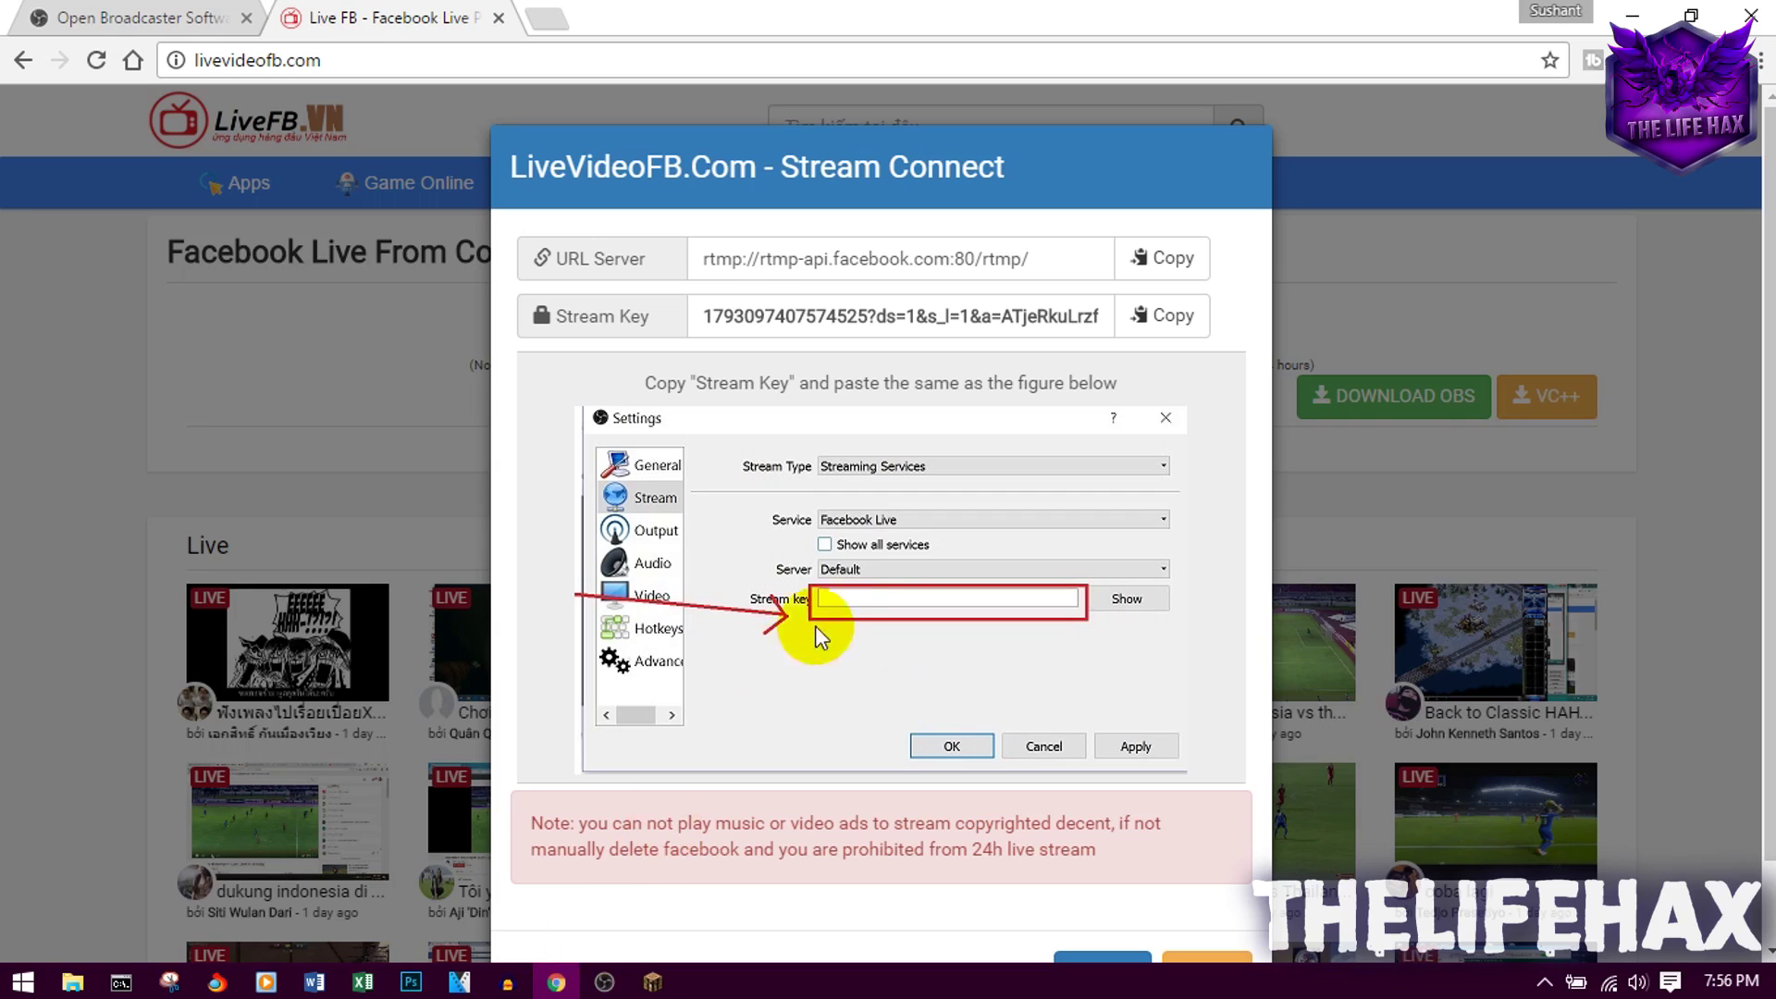
left_click(1172, 320)
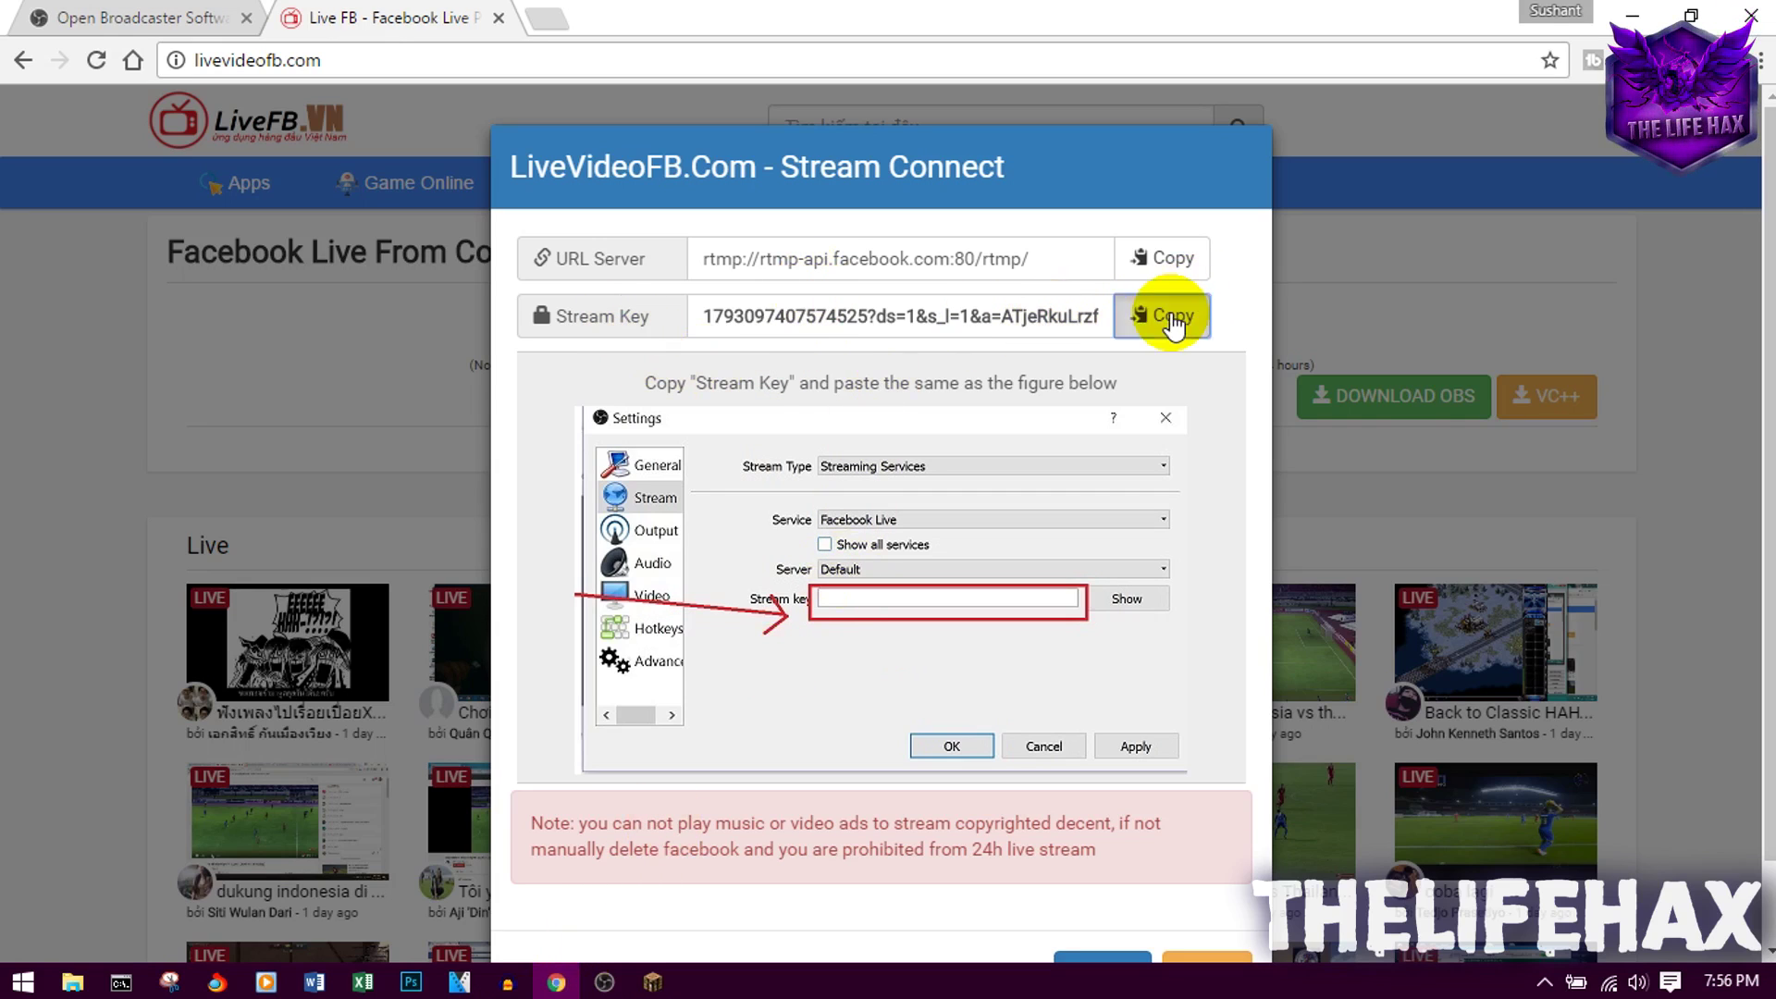
left_click(612, 985)
left_click(808, 206)
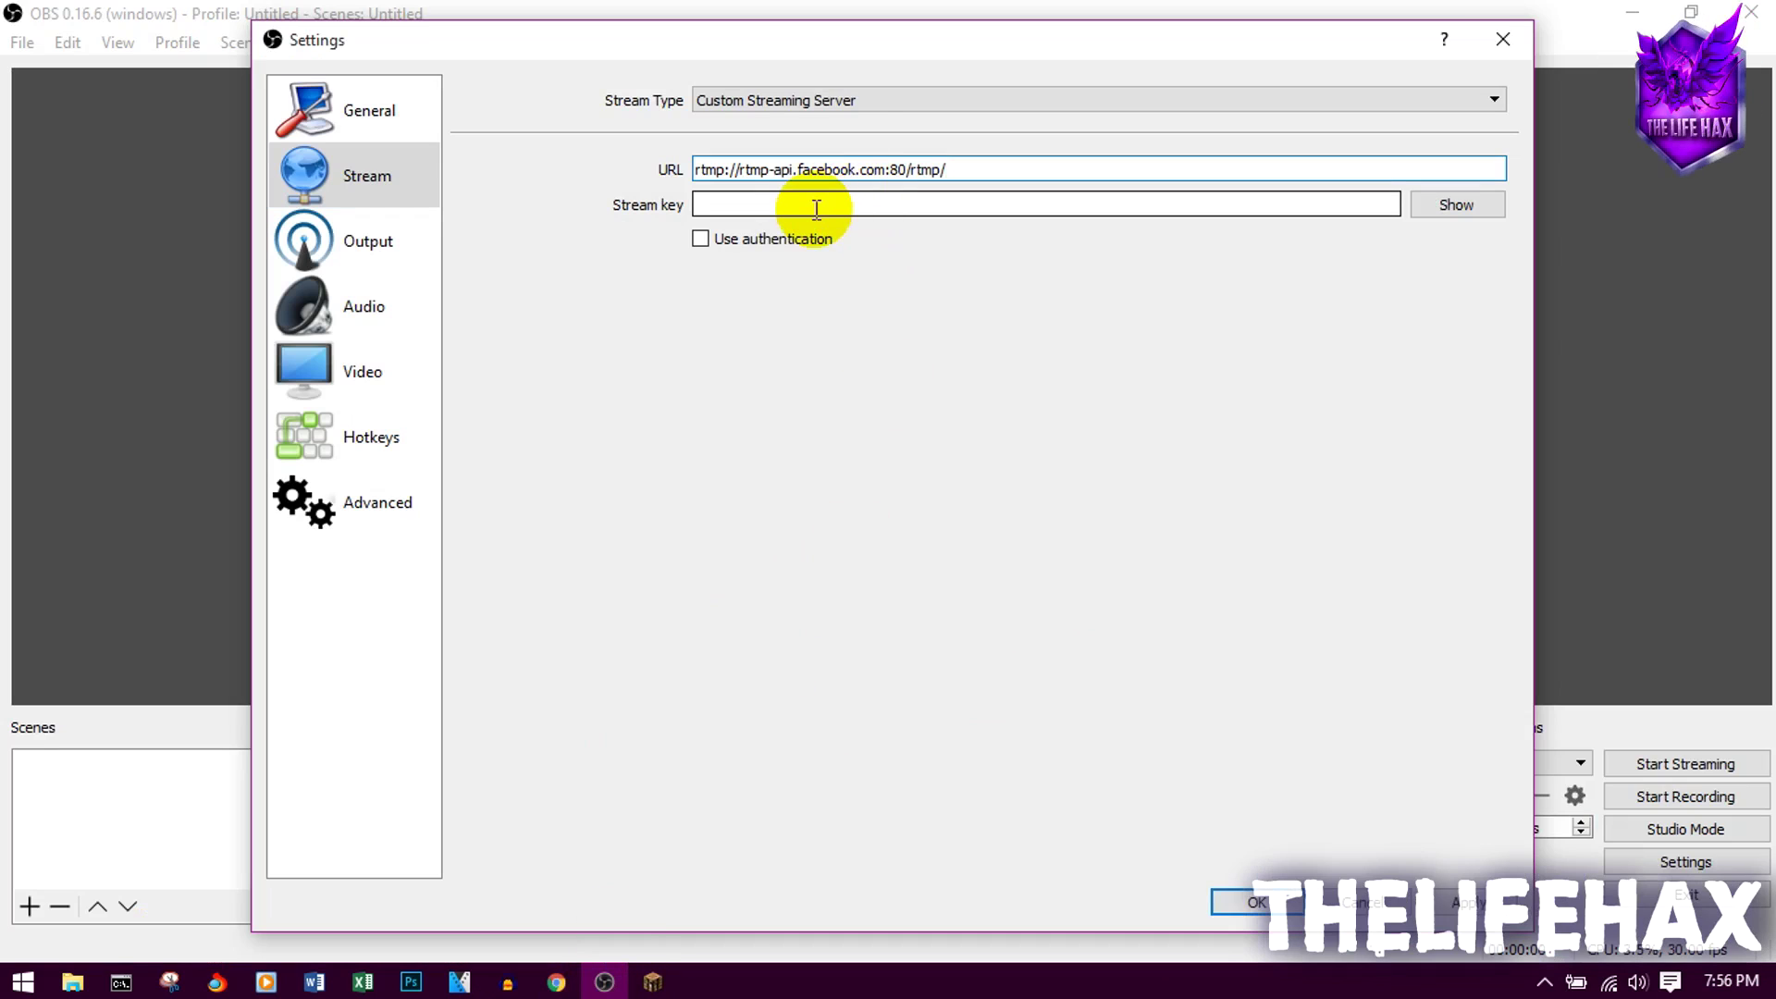
key("ctrl+v")
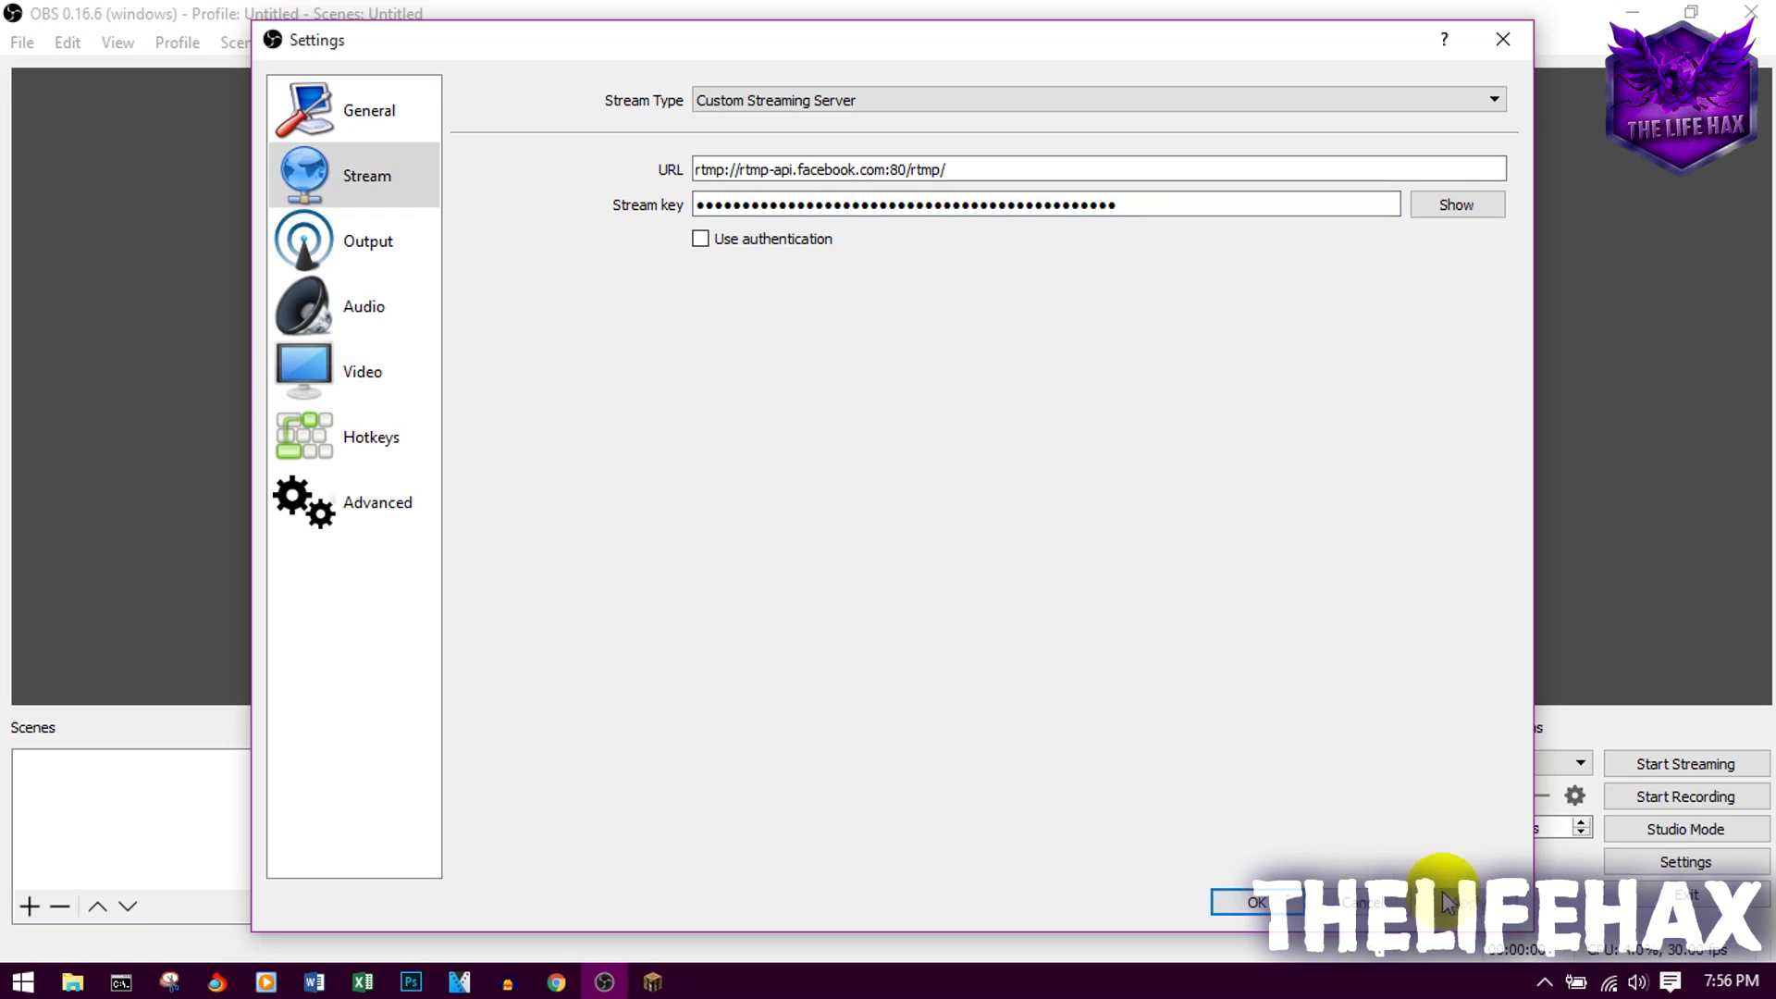
left_click(1251, 904)
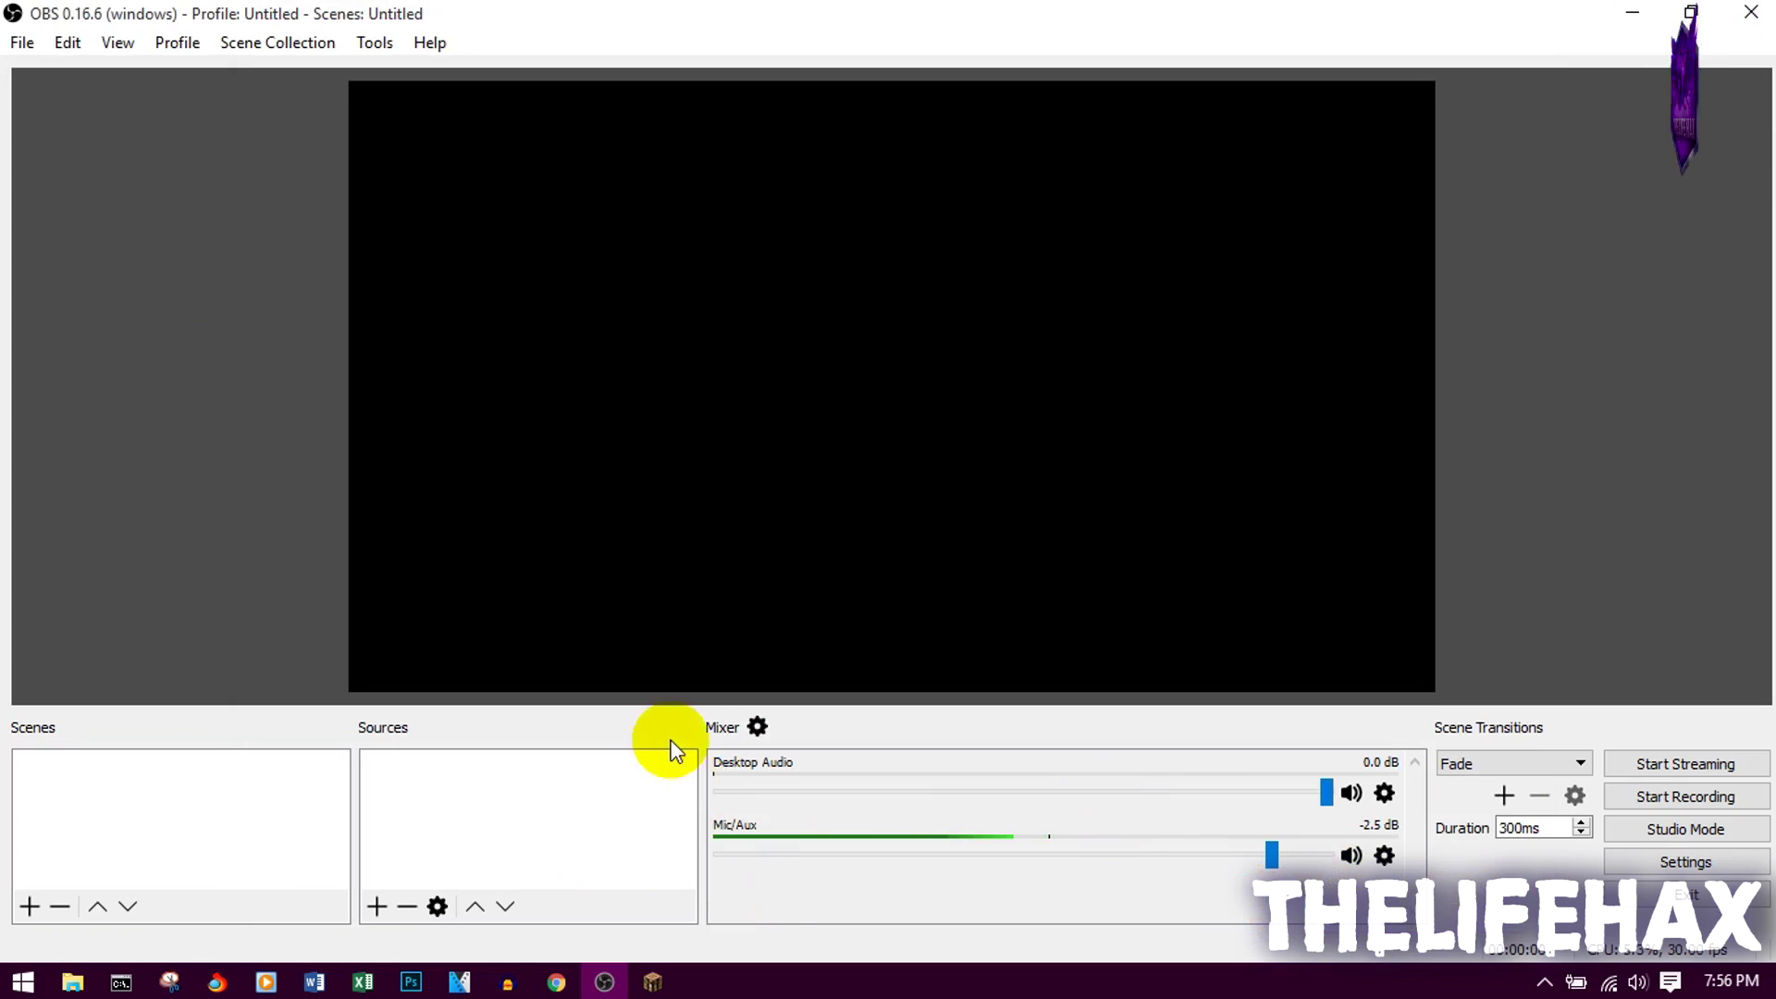
- Add a new scene named 'Live fb event' to the Scenes list
mouse_move(523, 988)
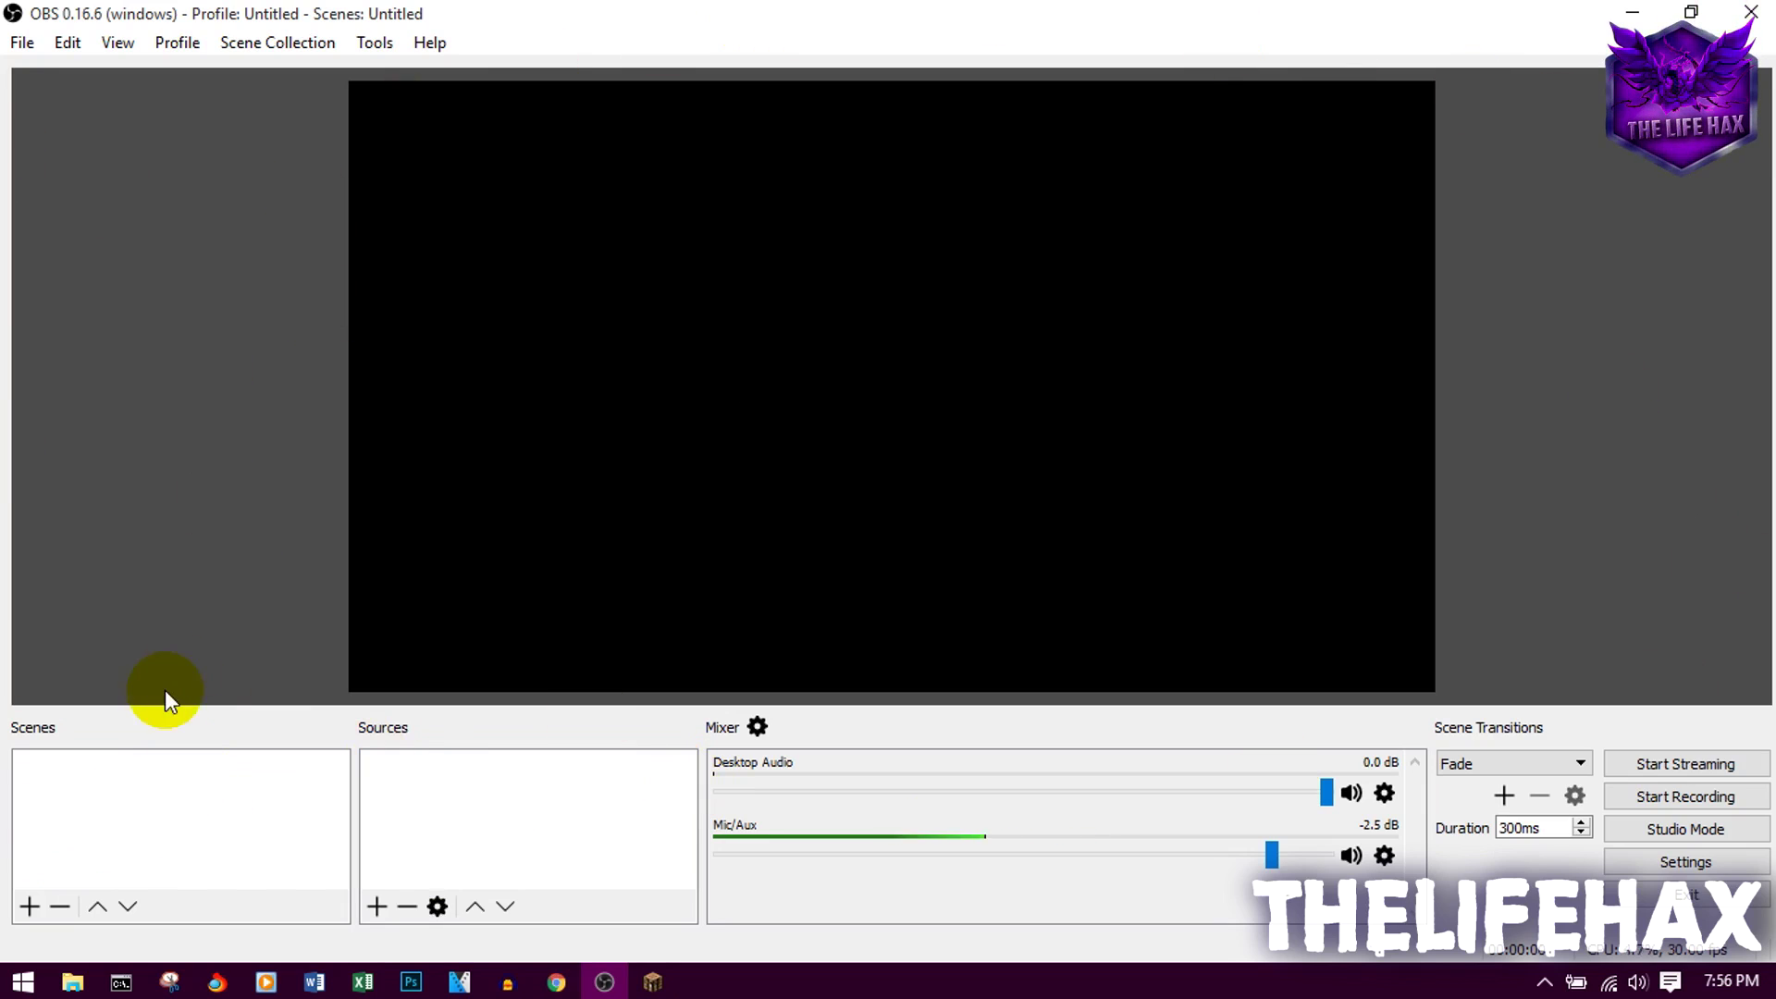
right_click(52, 805)
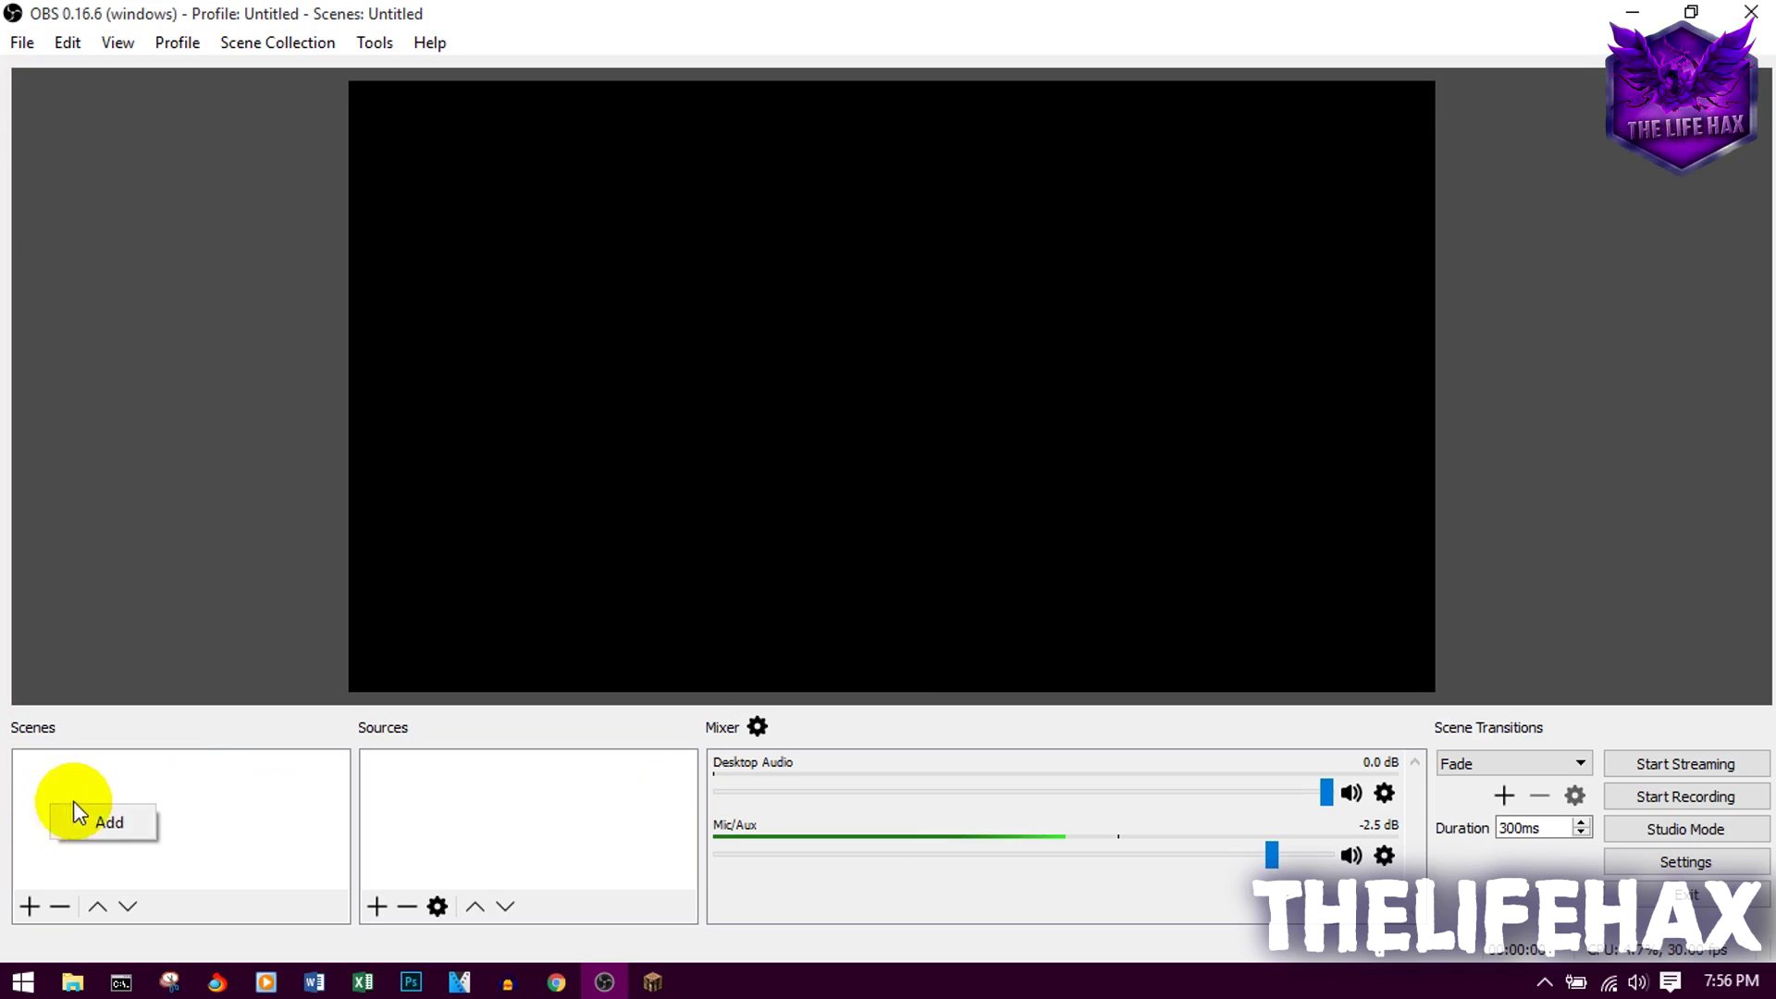
left_click(118, 824)
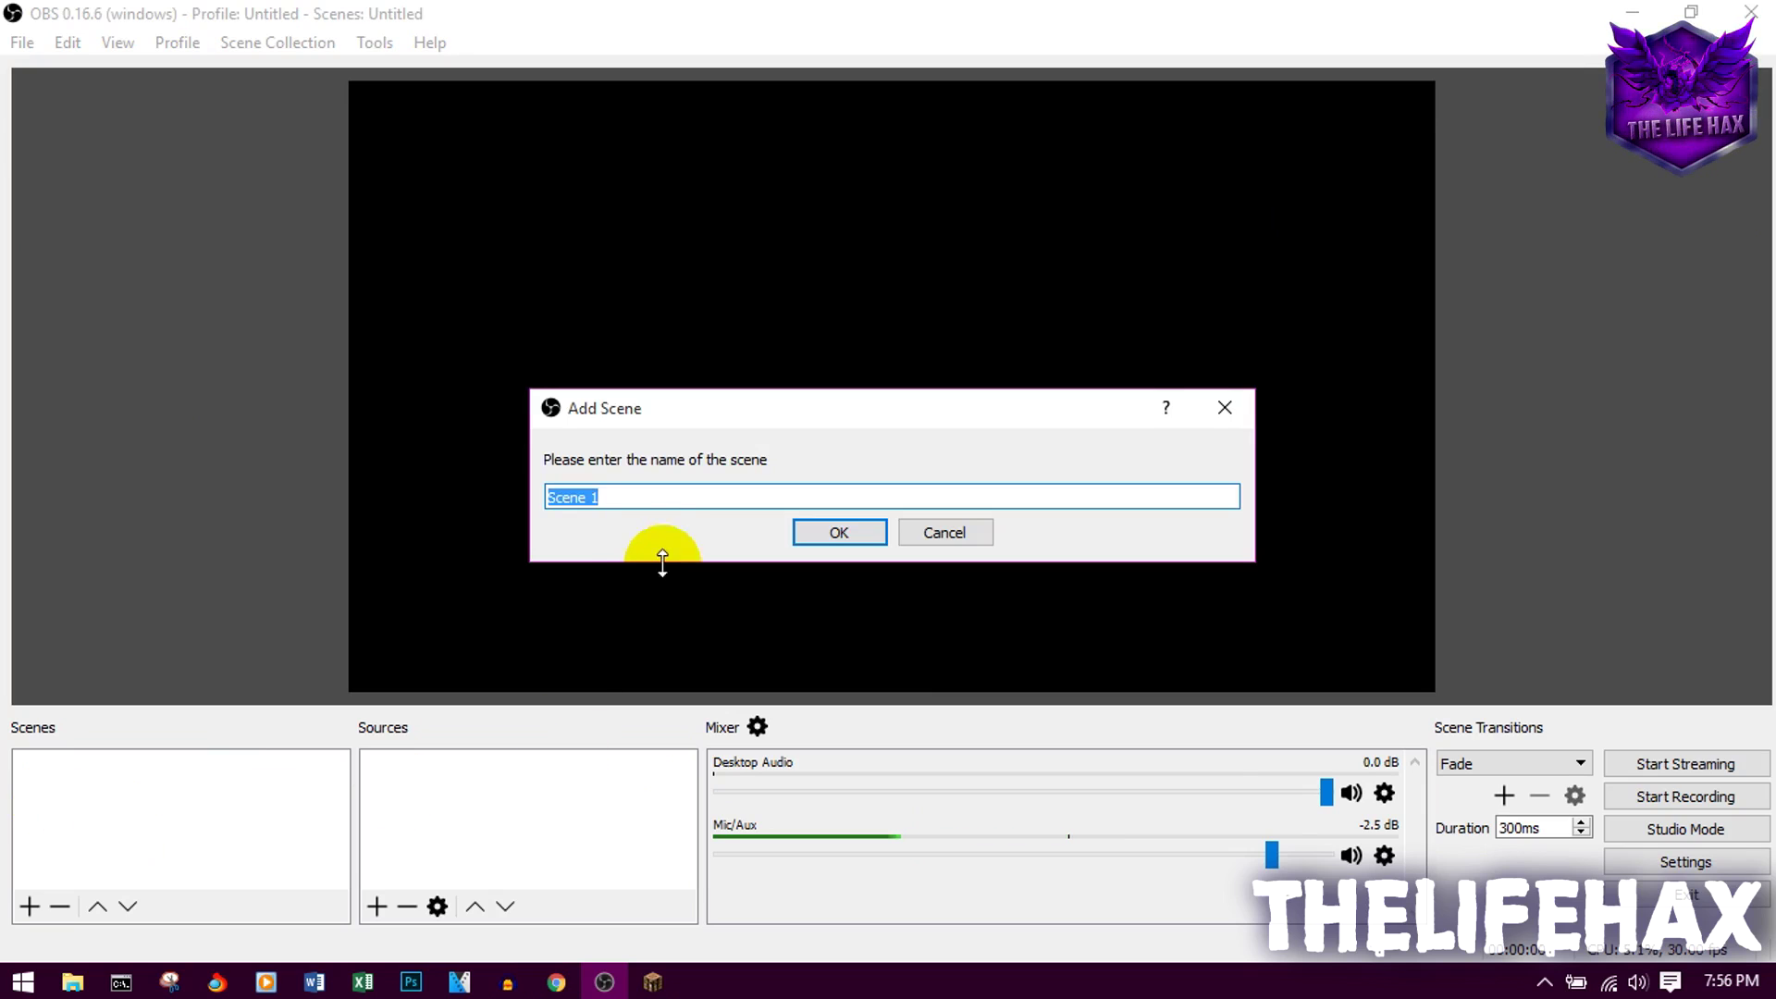
type("Live fb event")
key("Return")
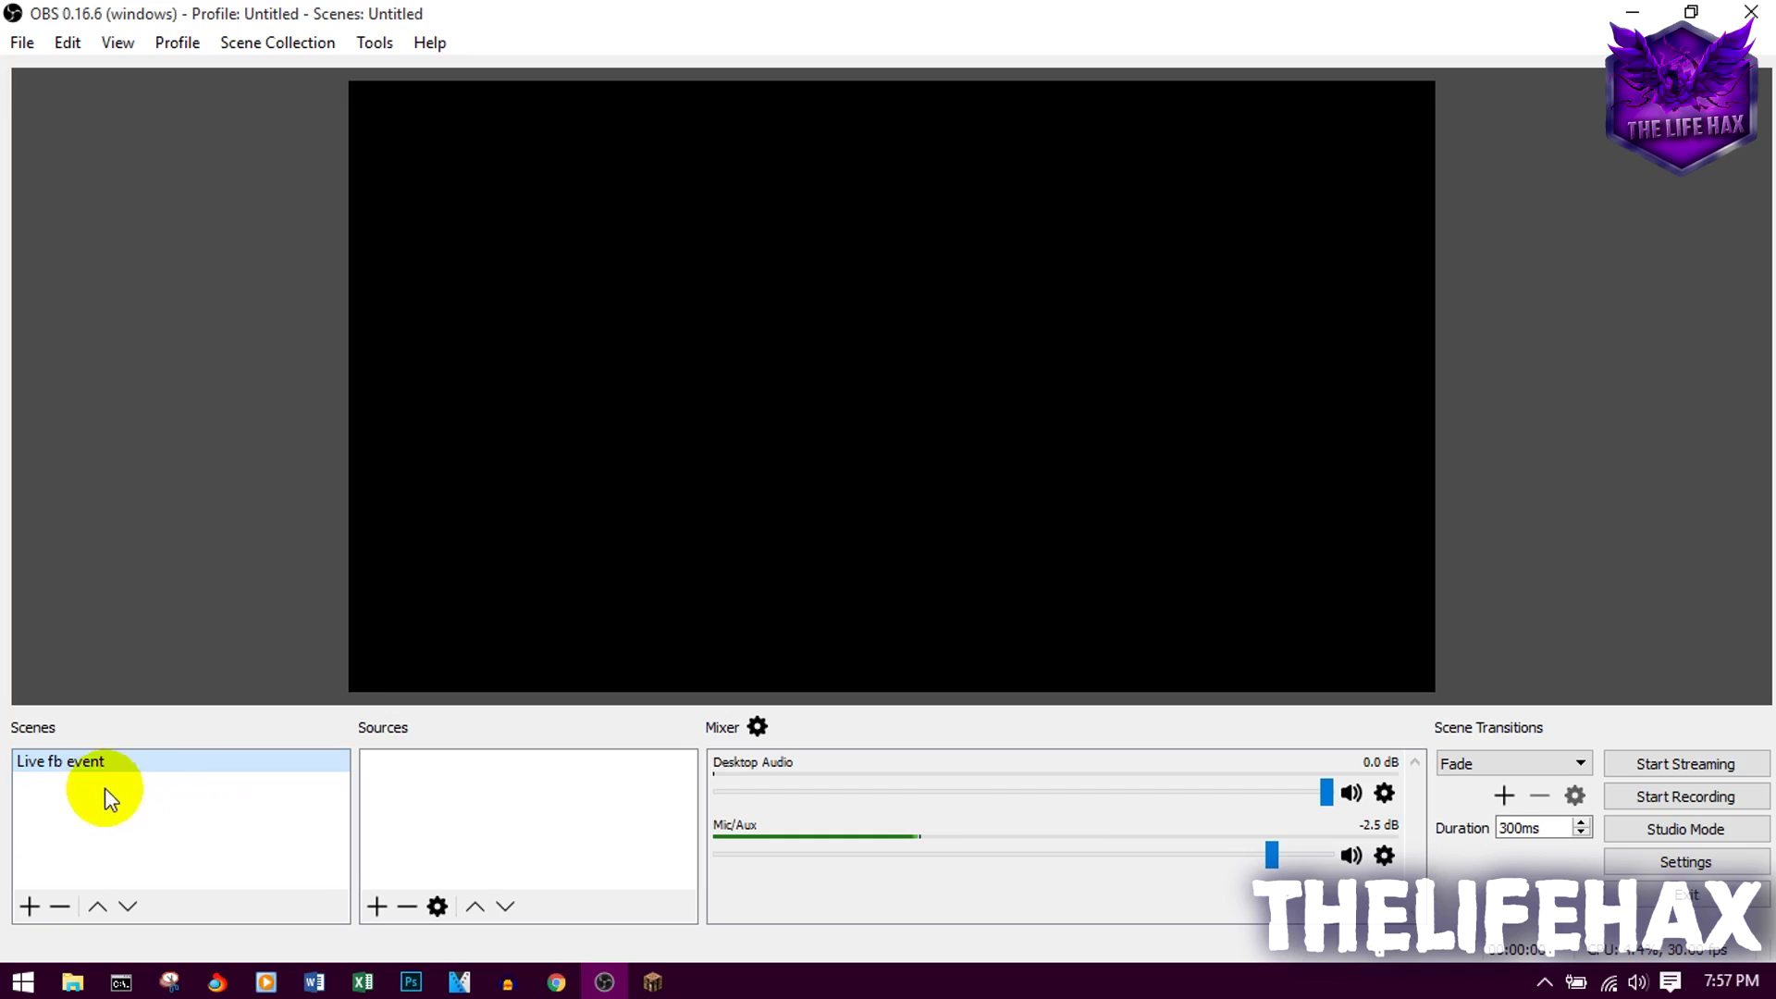
left_click(411, 779)
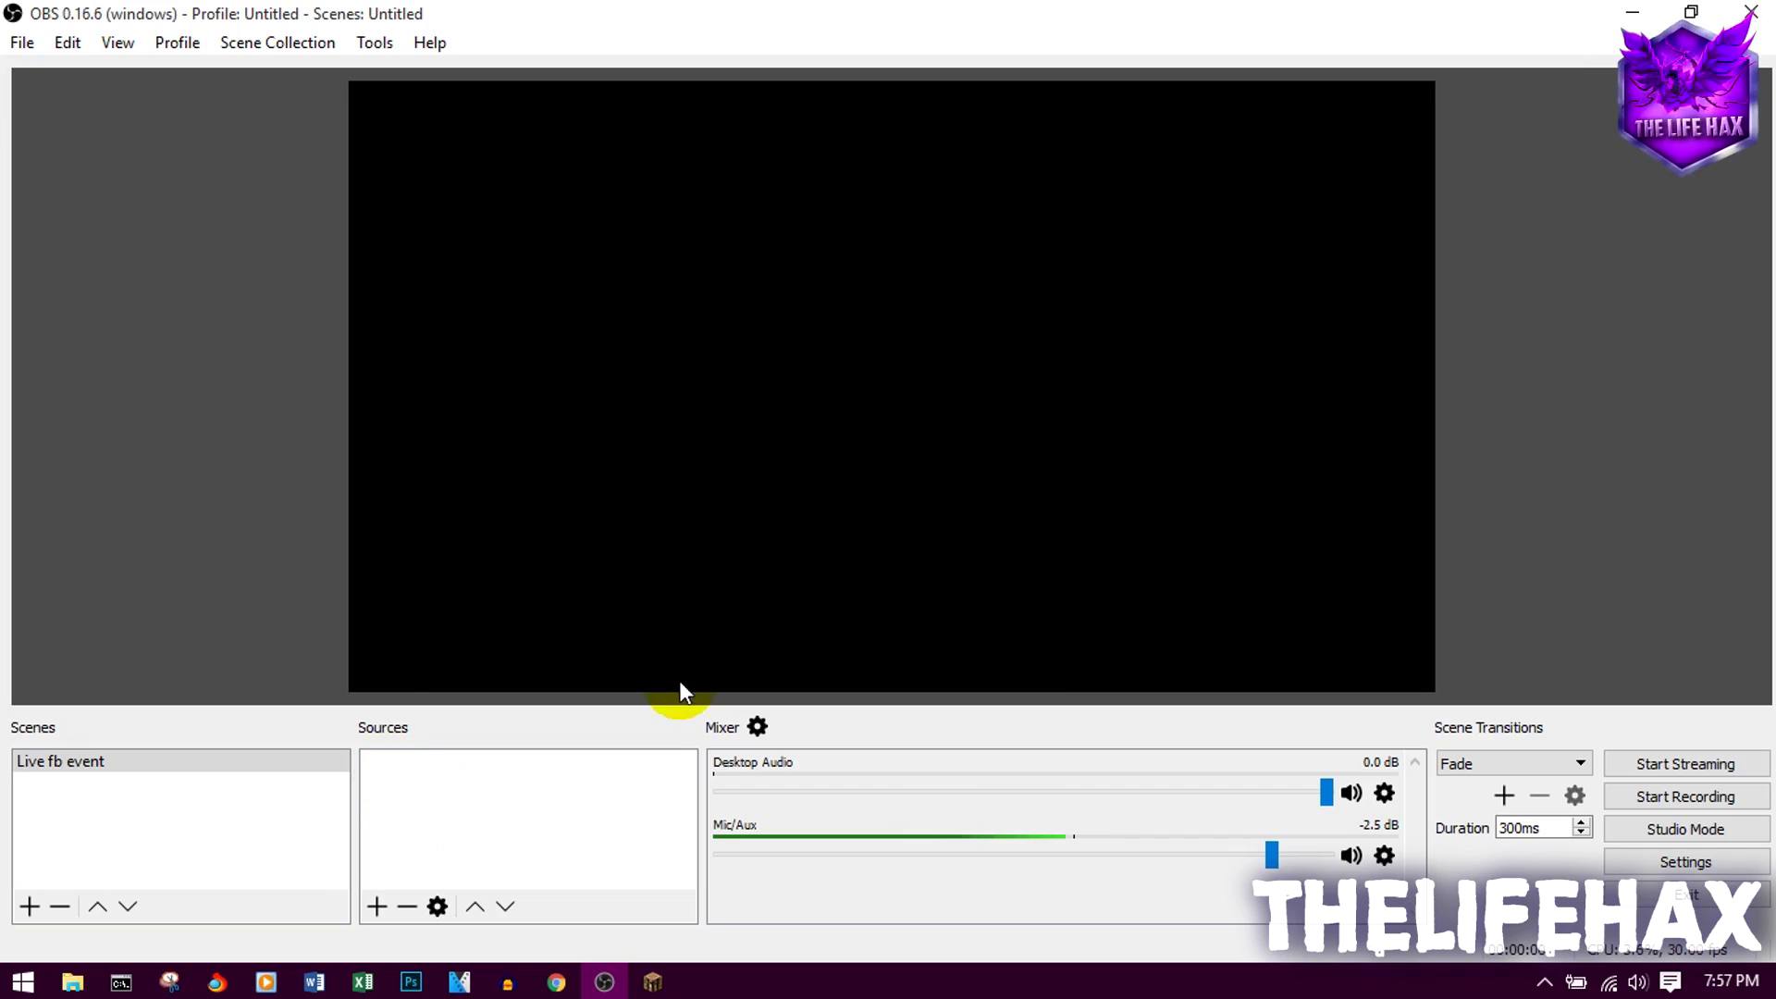
- Add a new Game Capture source to the Live fb event scene
right_click(421, 797)
mouse_move(473, 810)
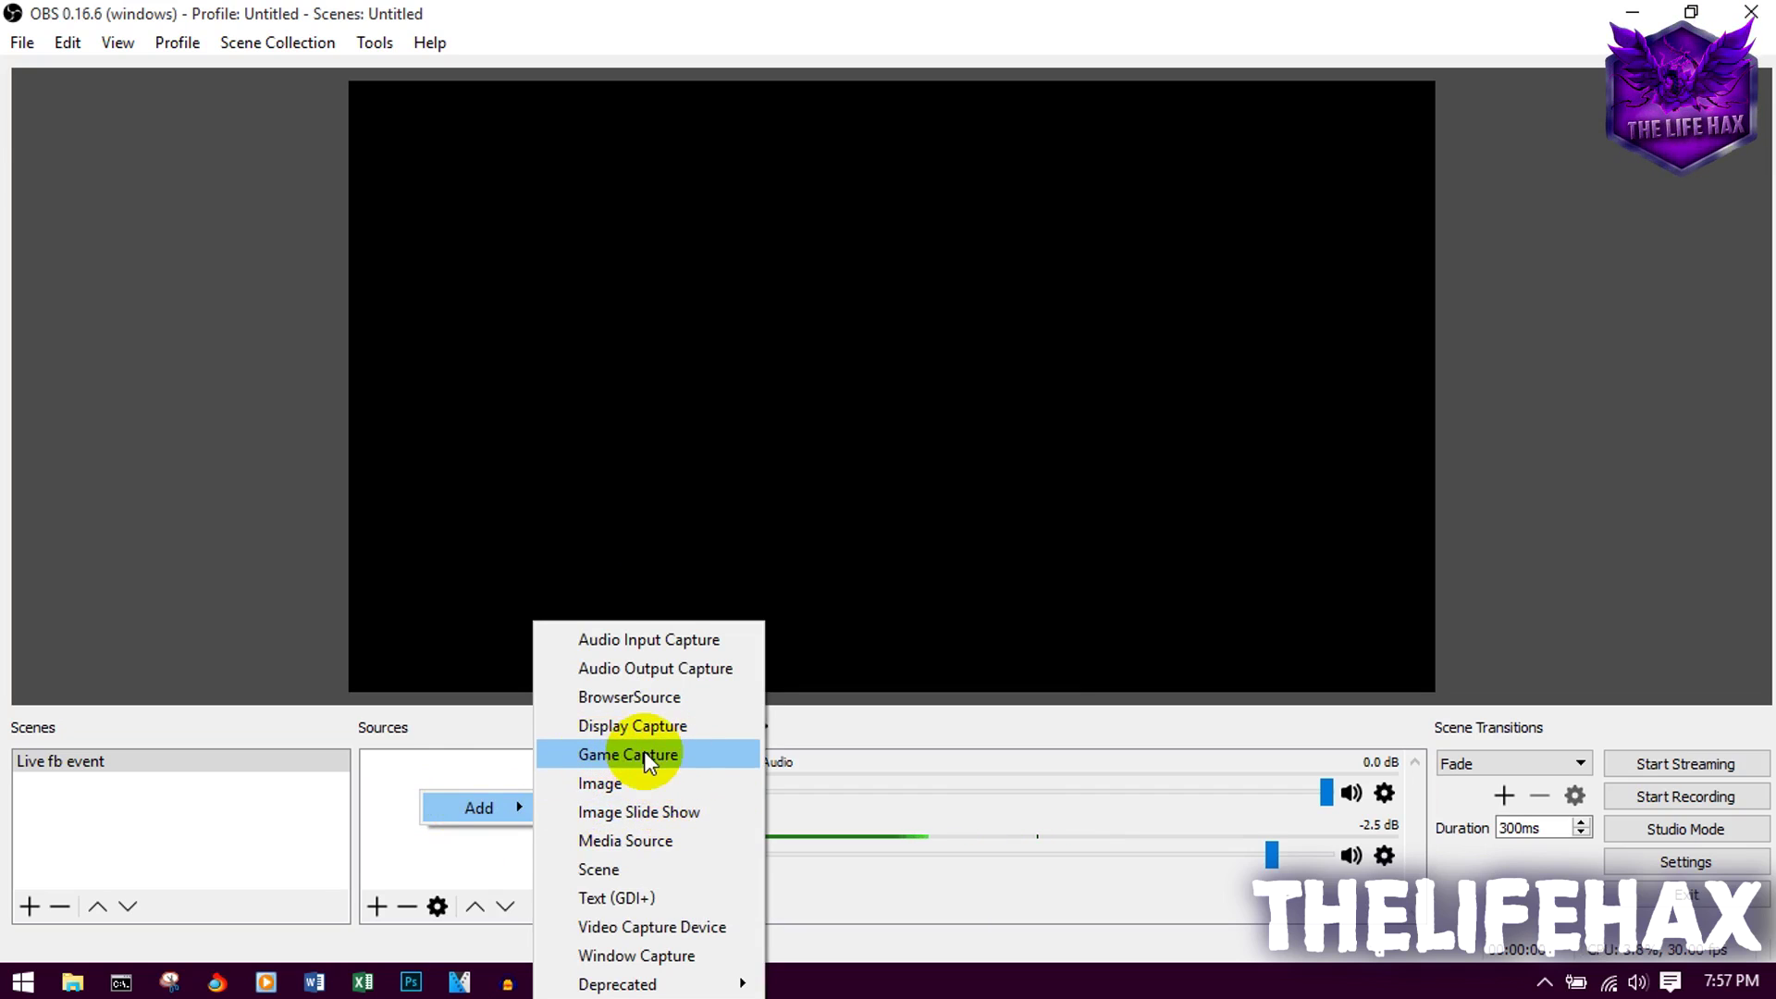
left_click(674, 754)
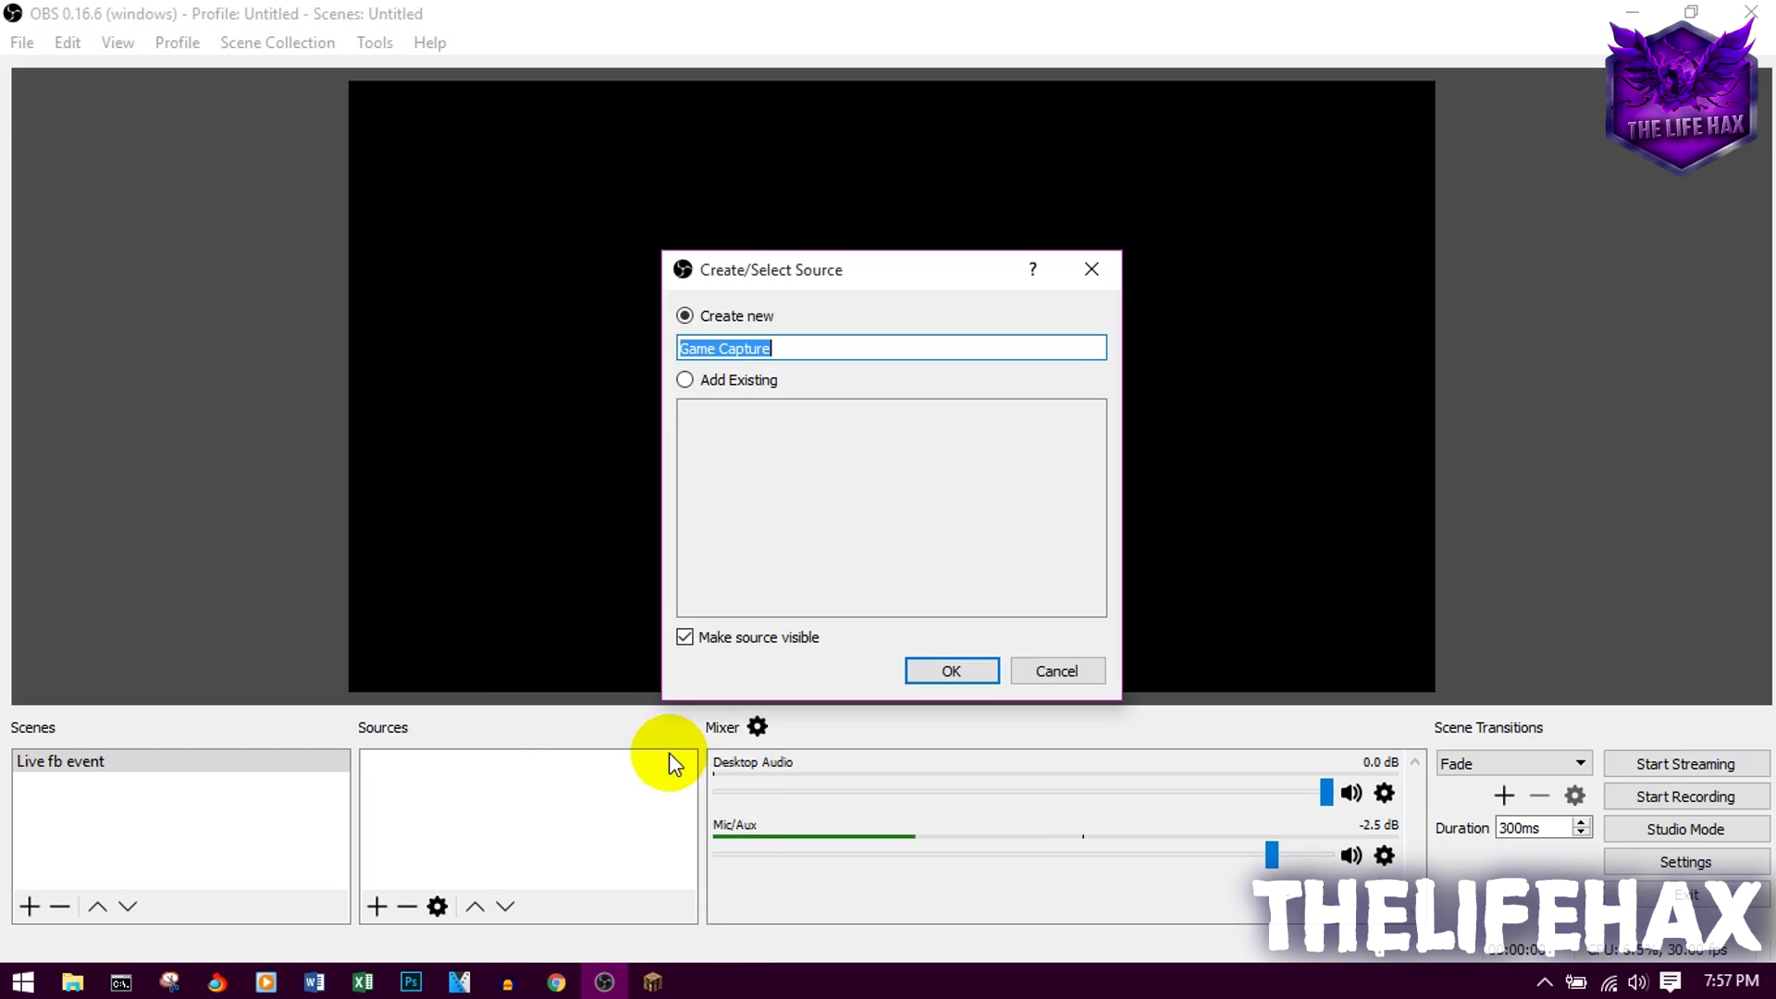
left_click(953, 671)
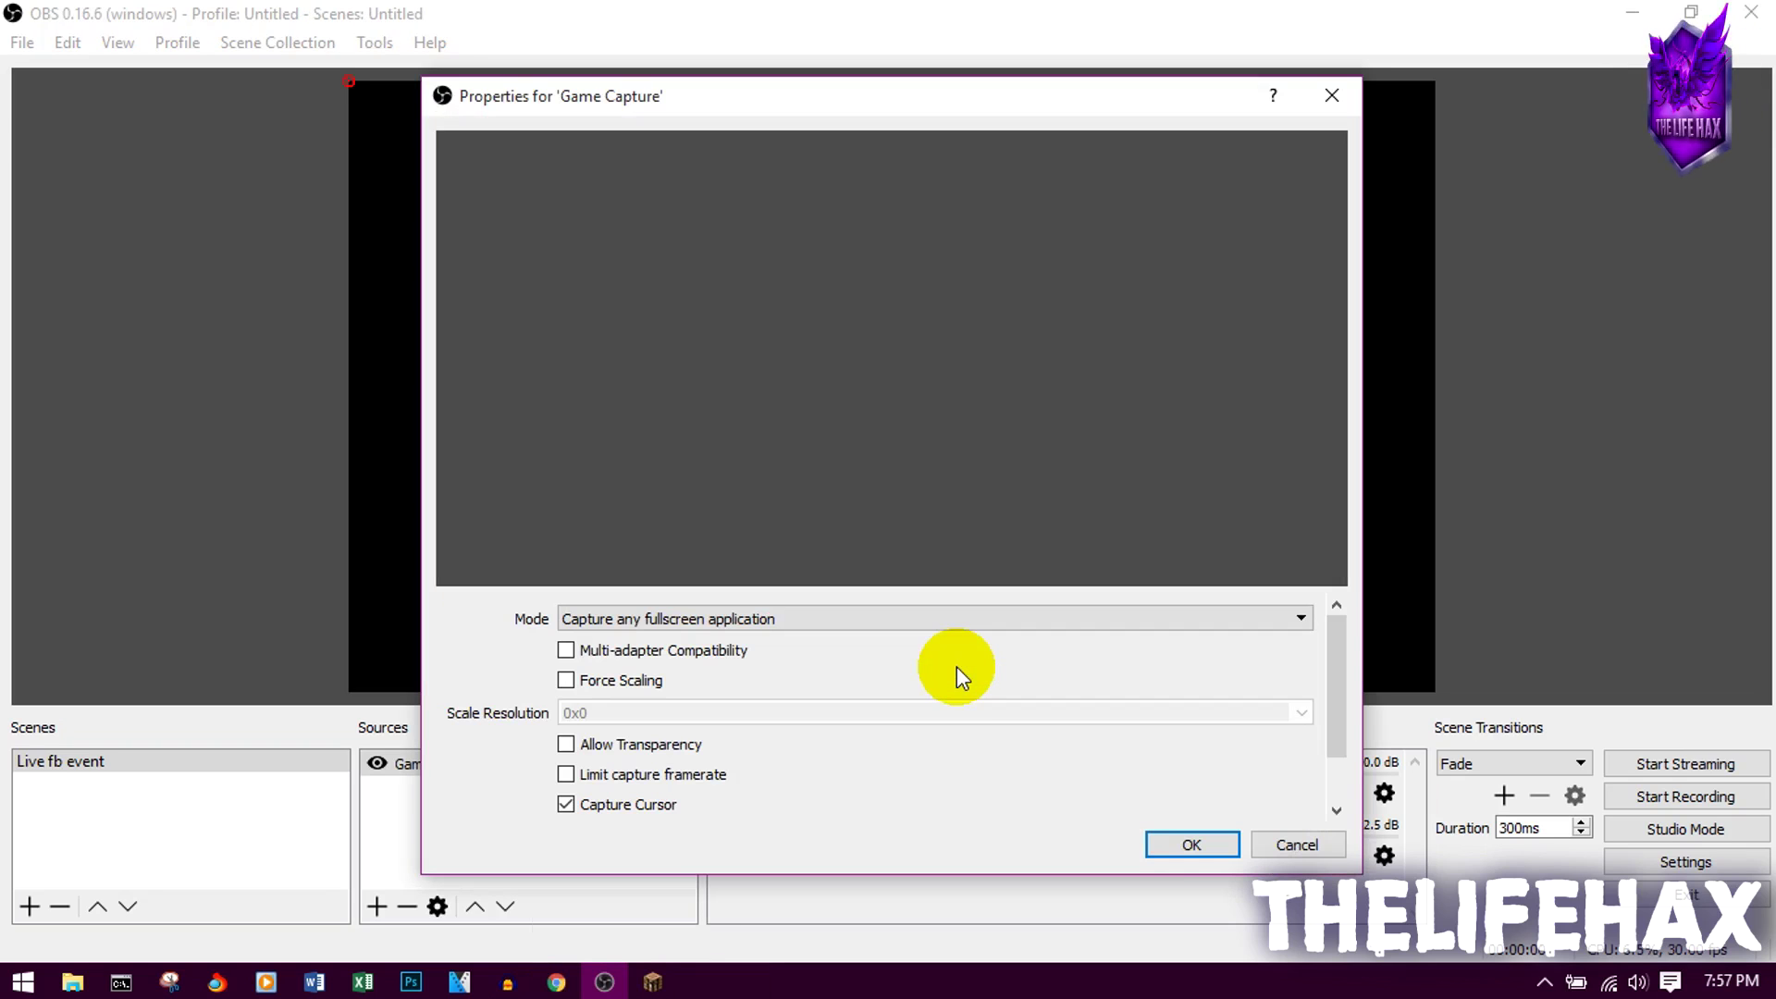
- Set the capture mode to a specific window, [javaw.exe]: Minecraft 1.11, and confirm
left_click(654, 982)
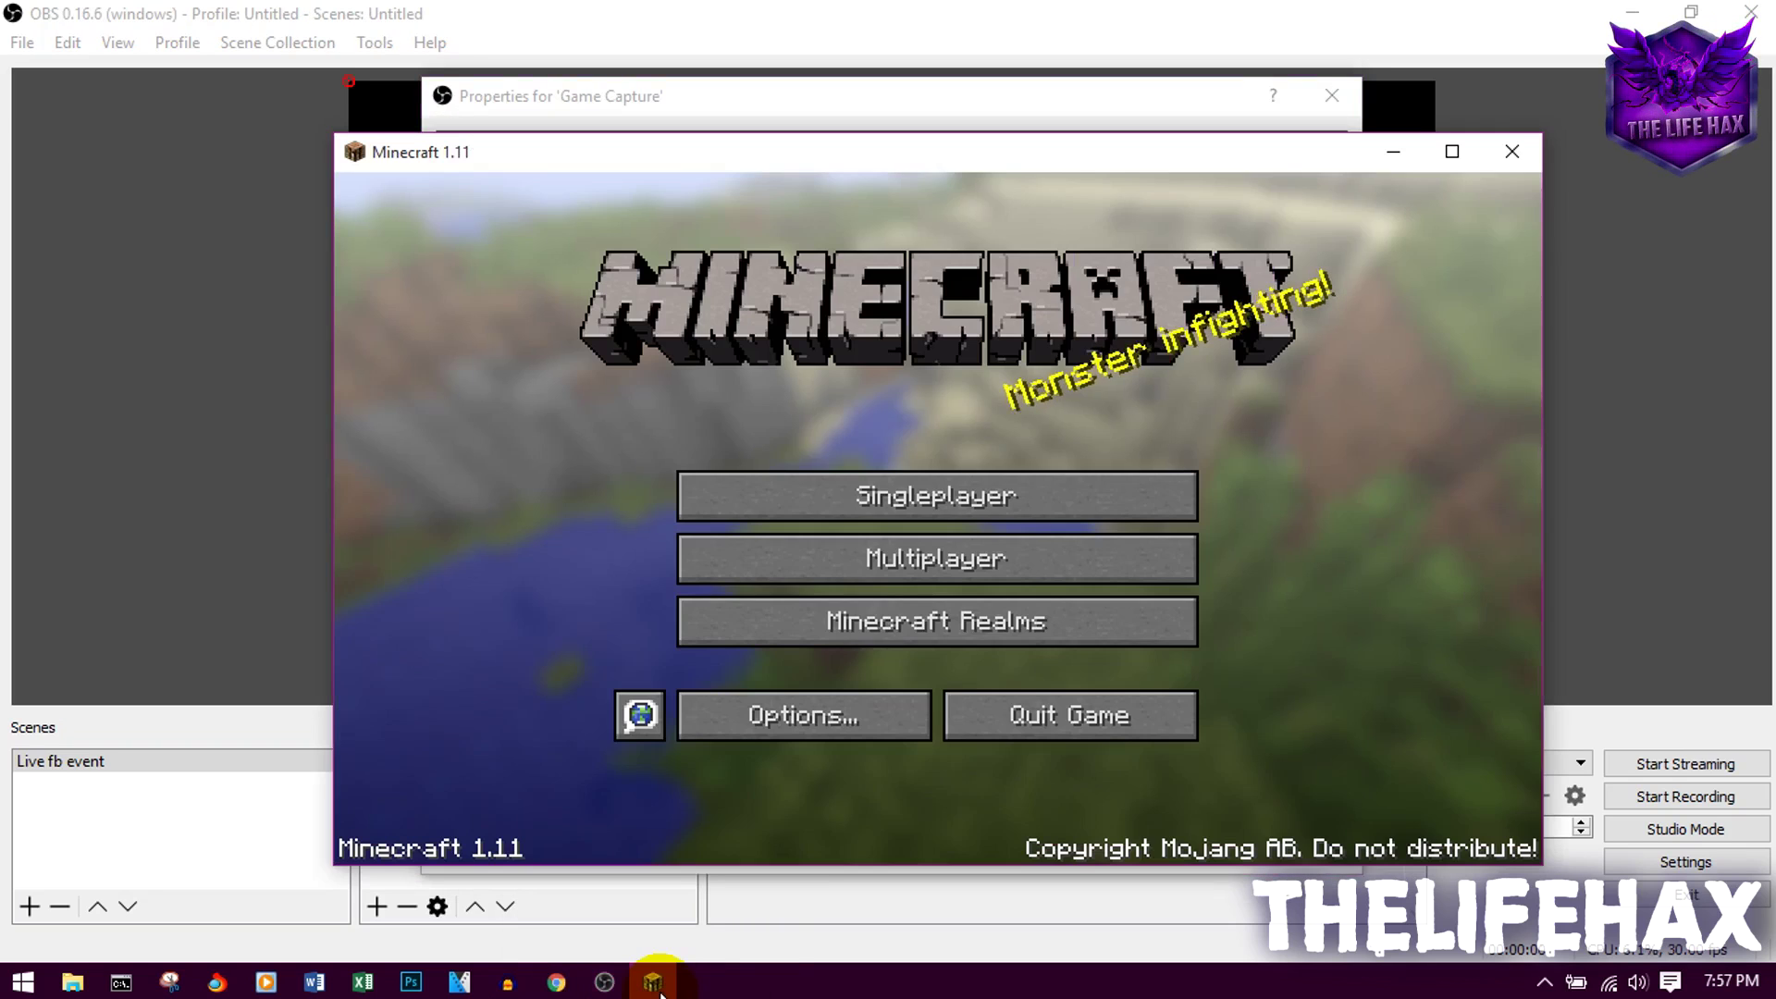
left_click(1388, 148)
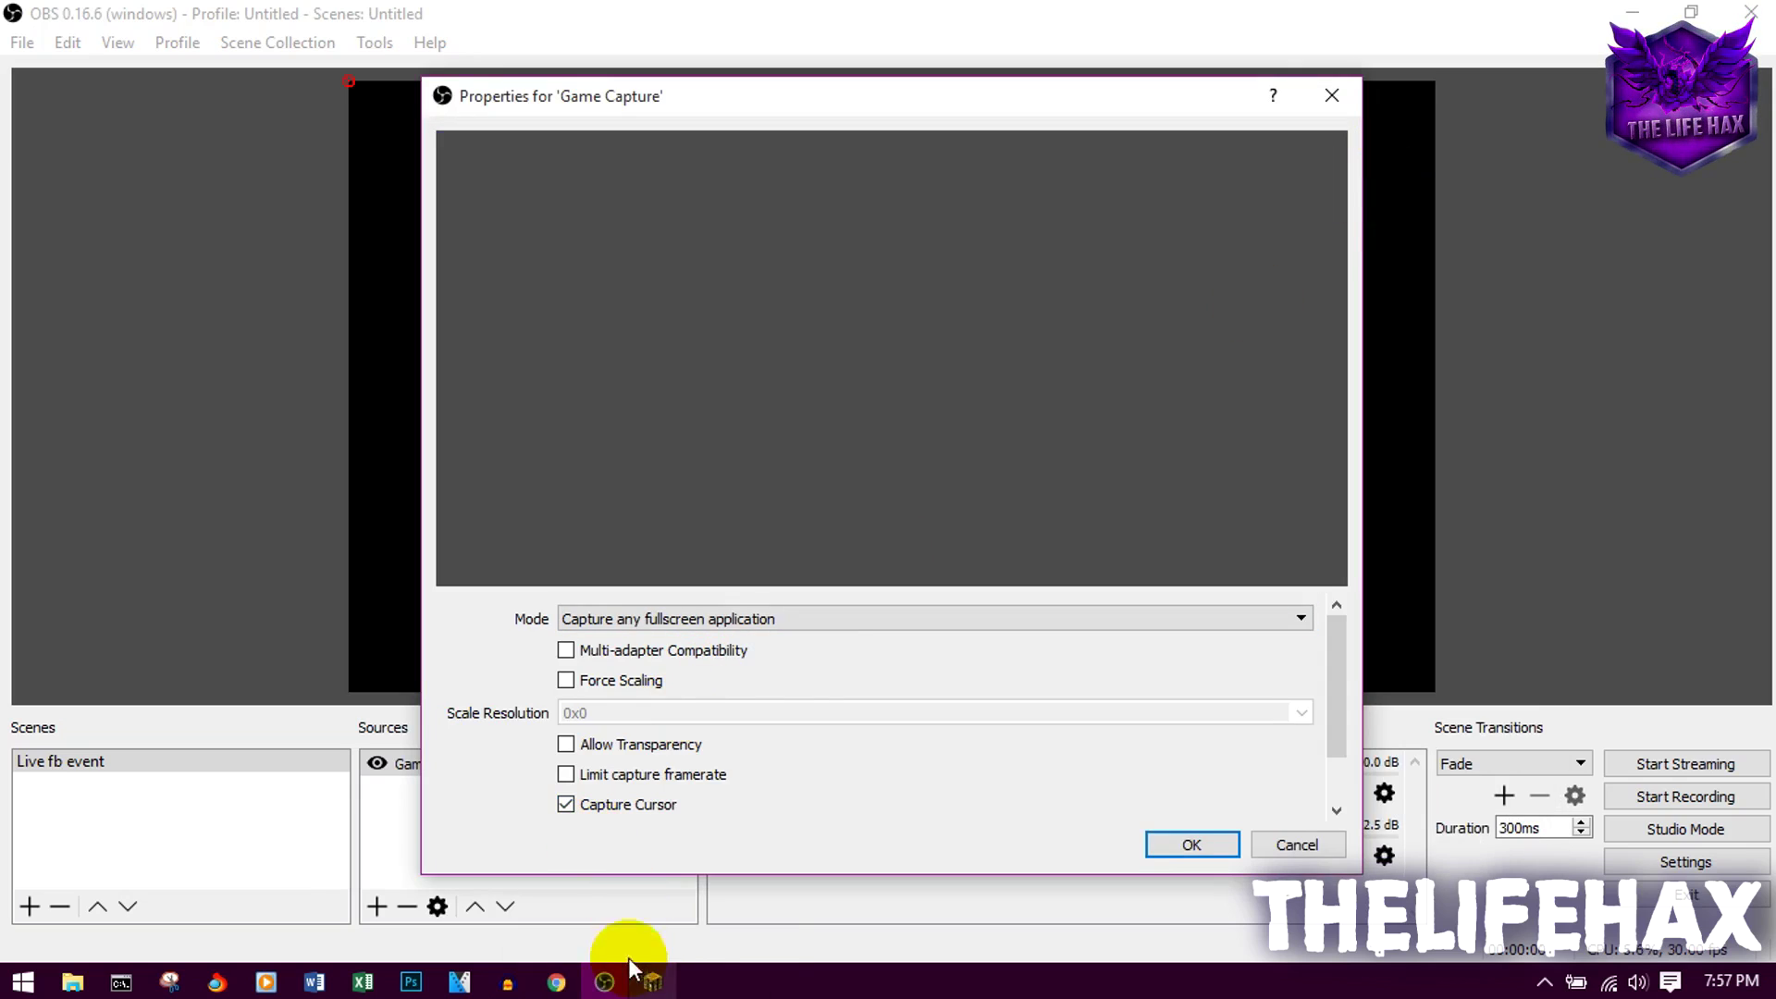
left_click(854, 618)
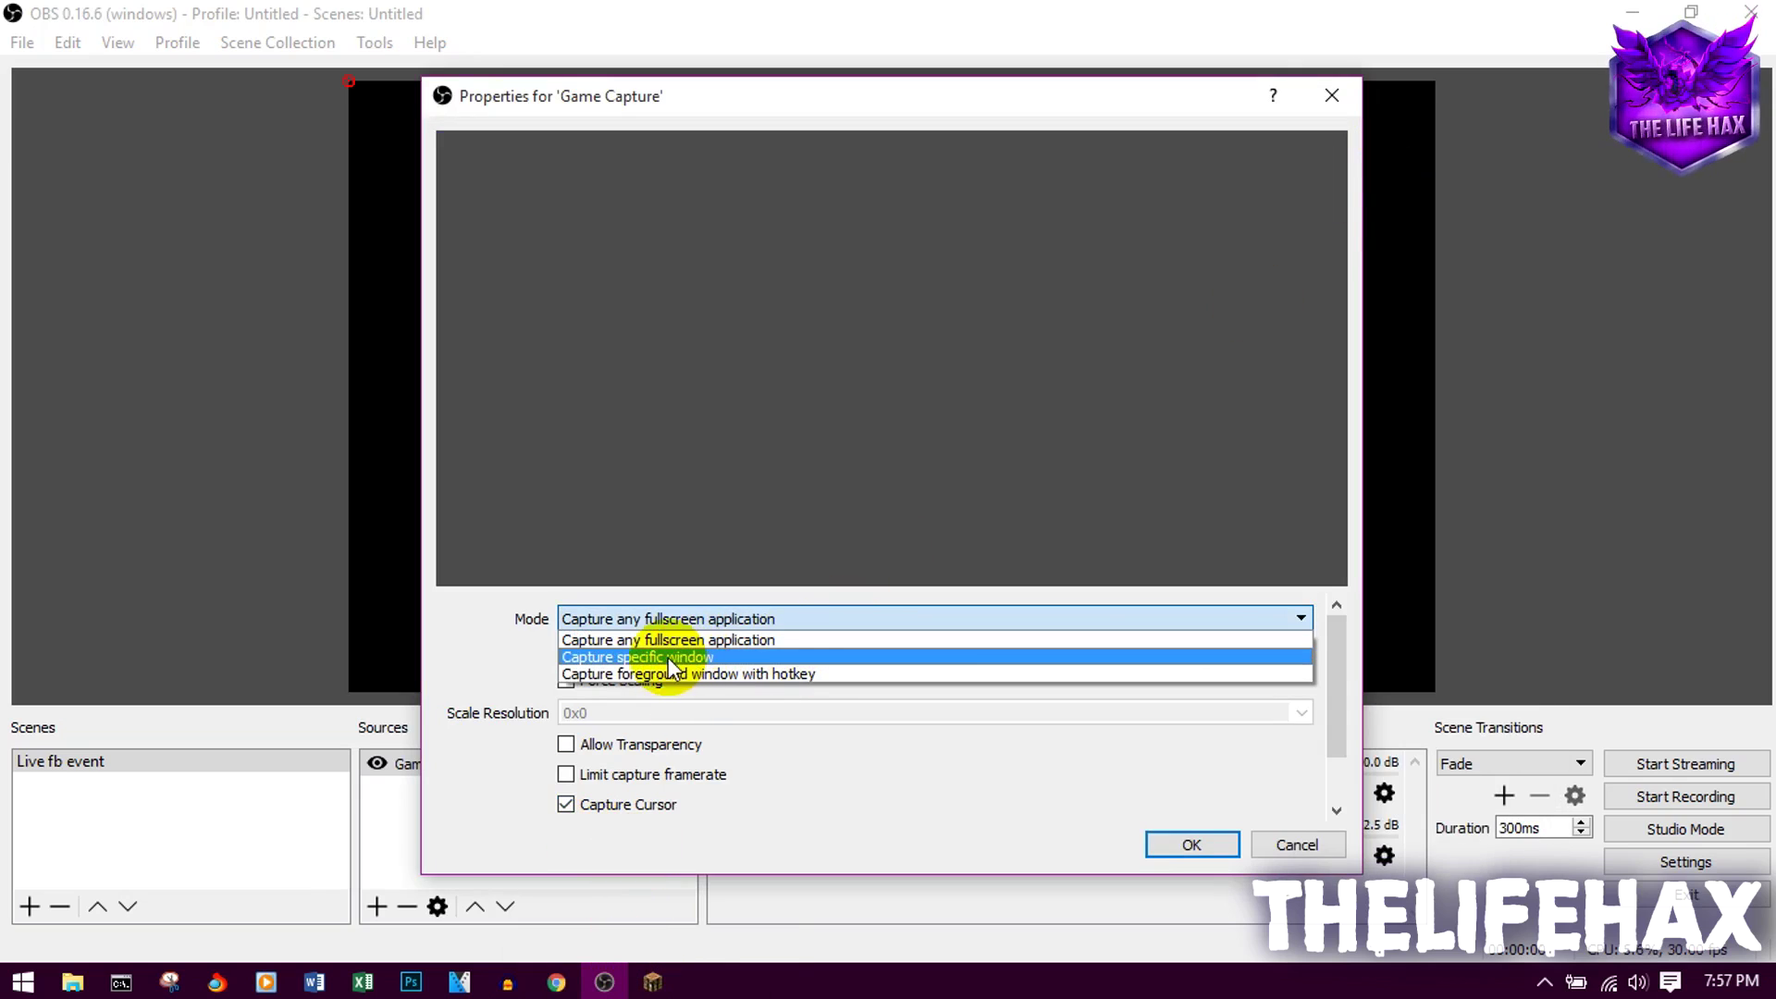
left_click(719, 658)
left_click(732, 587)
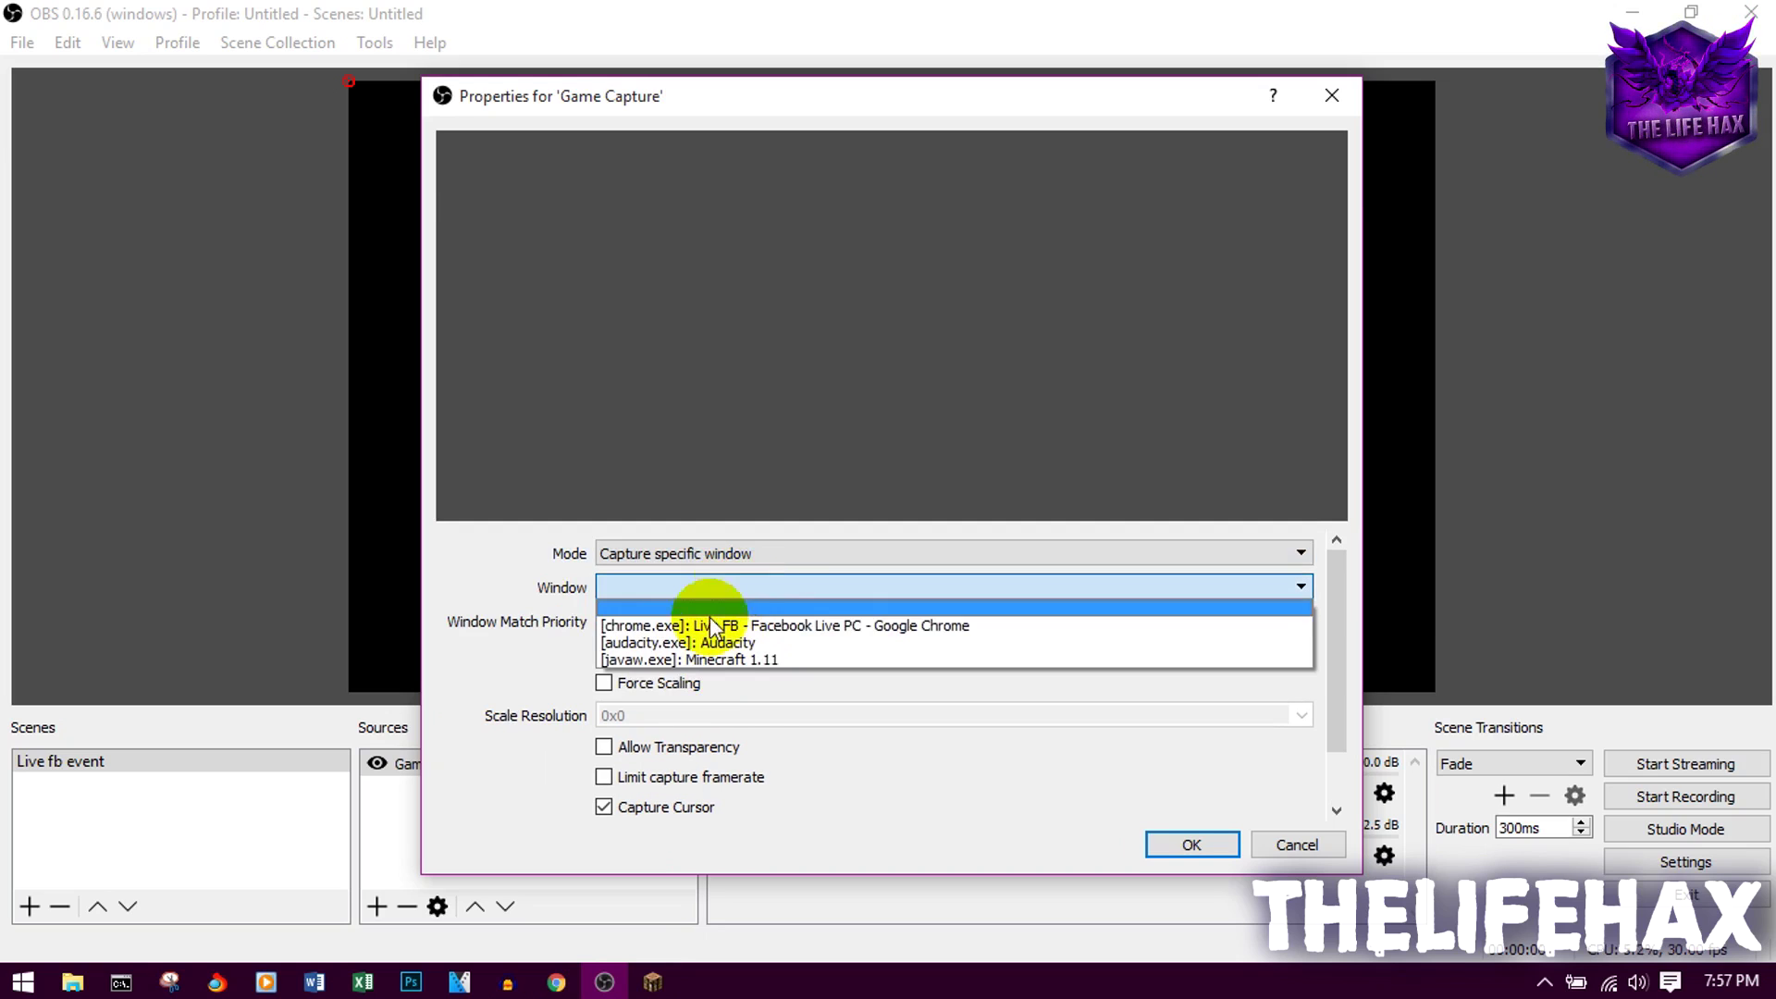
left_click(747, 658)
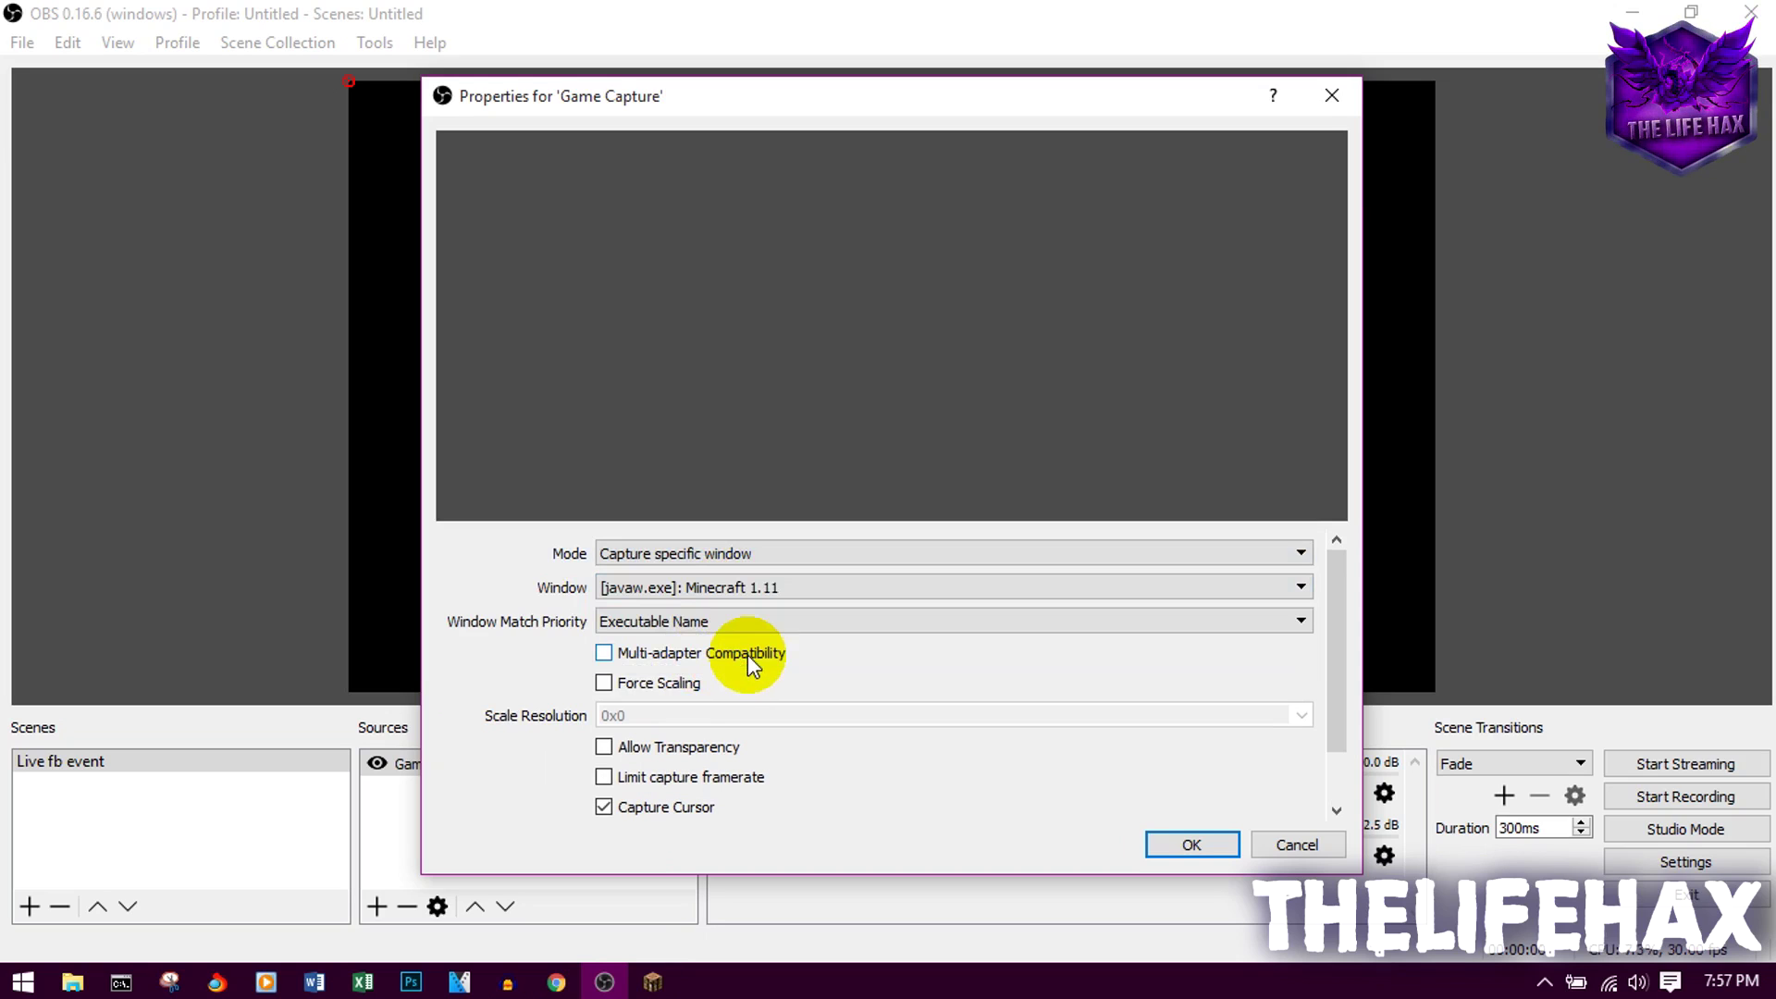
left_click(1192, 843)
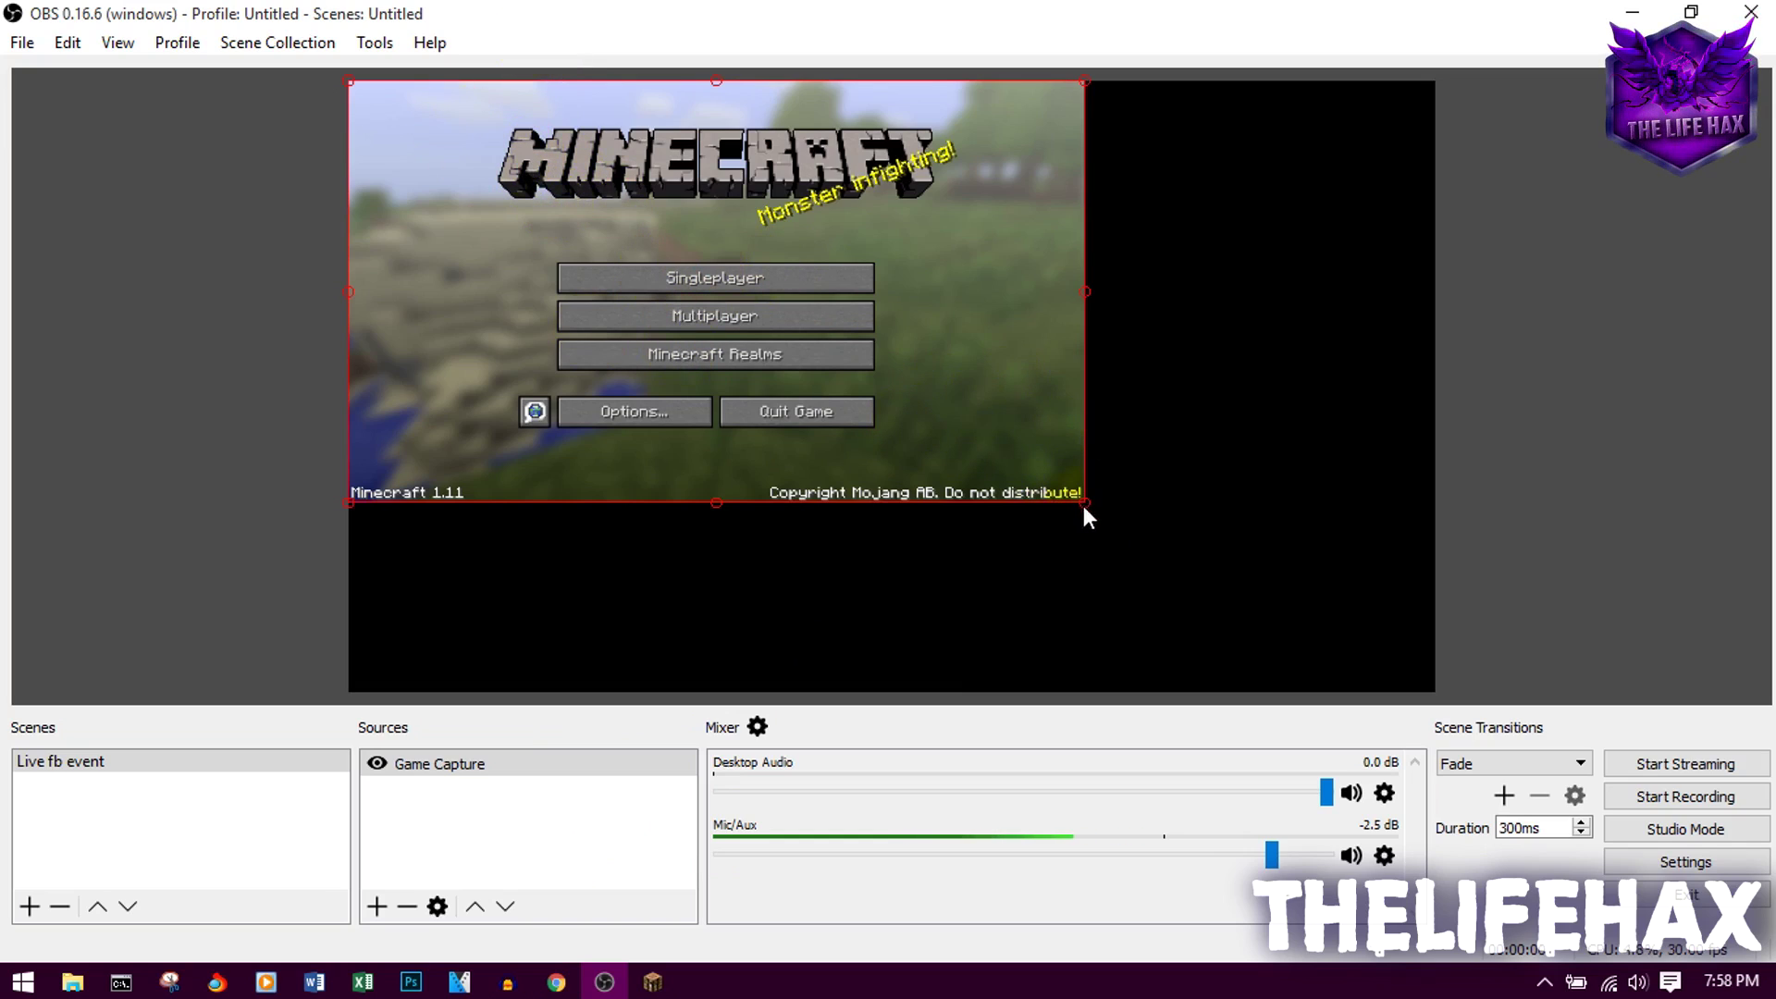
- Drag the Game Capture's bottom-right handle to the canvas's bottom-right corner so Minecraft fills the preview
left_click_drag(1086, 501, 1406, 682)
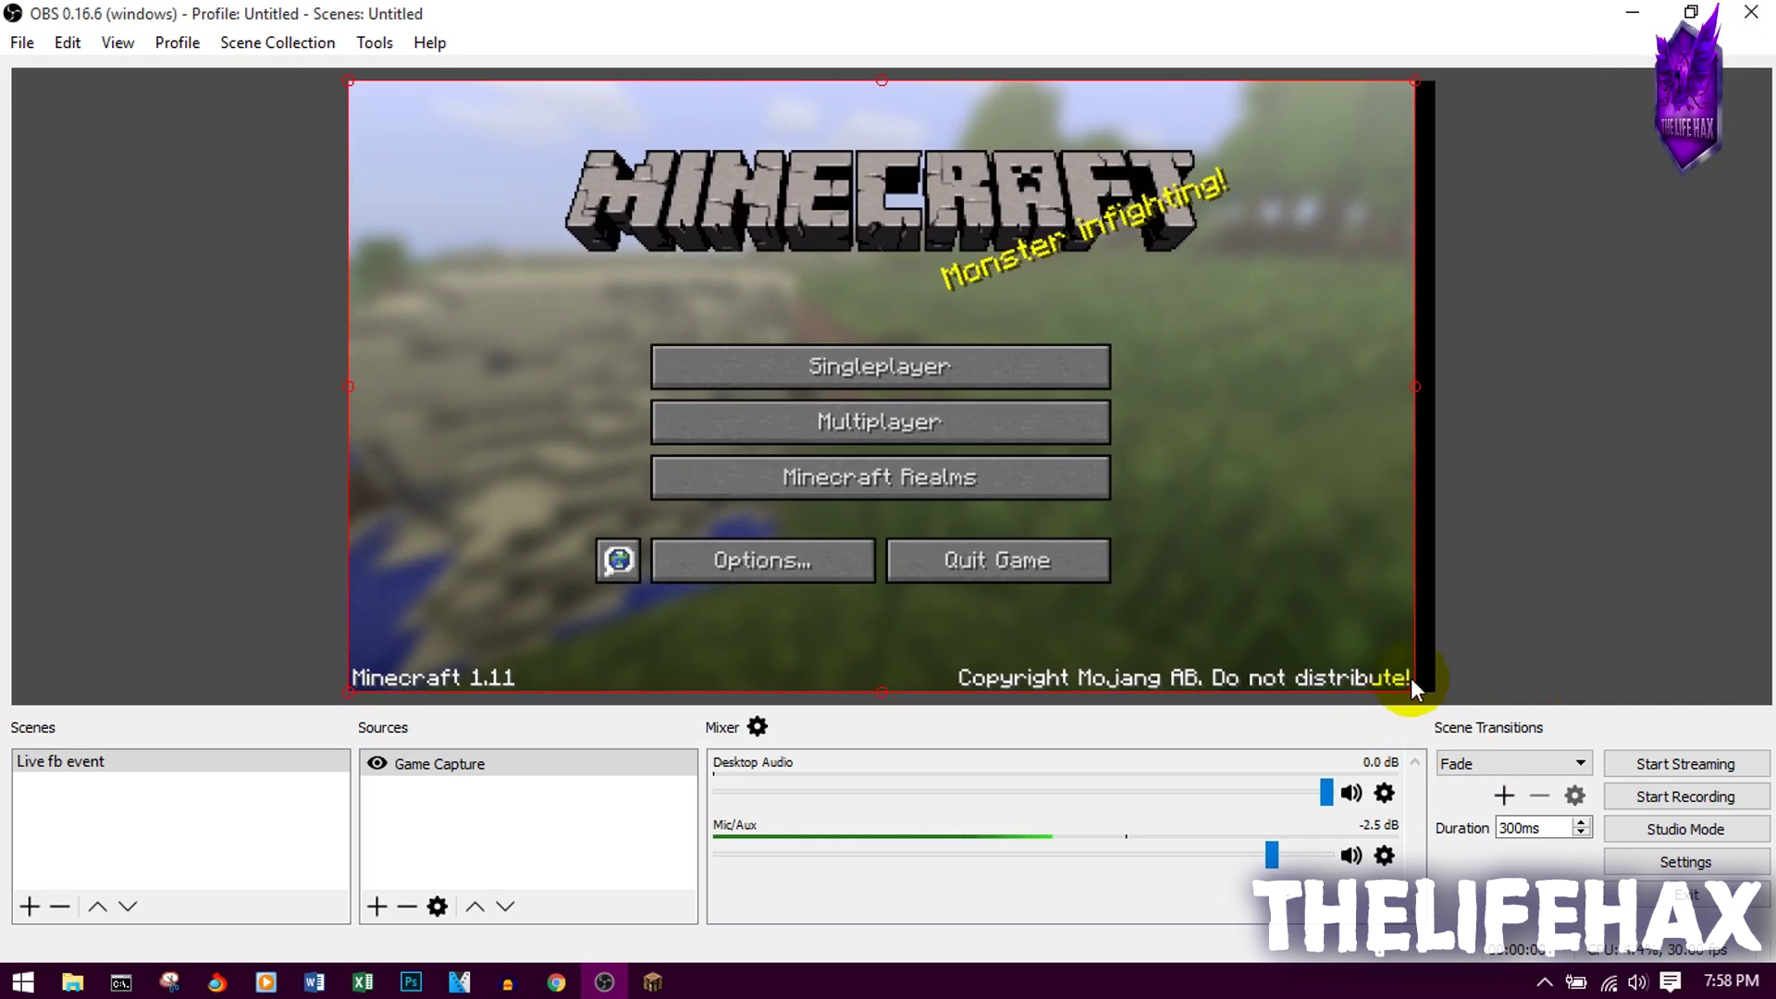
mouse_move(1417, 692)
left_mouse_down()
mouse_move(1413, 652)
mouse_move(1291, 543)
mouse_move(619, 259)
mouse_move(721, 266)
mouse_move(740, 350)
mouse_move(1415, 651)
mouse_move(1429, 685)
left_mouse_up()
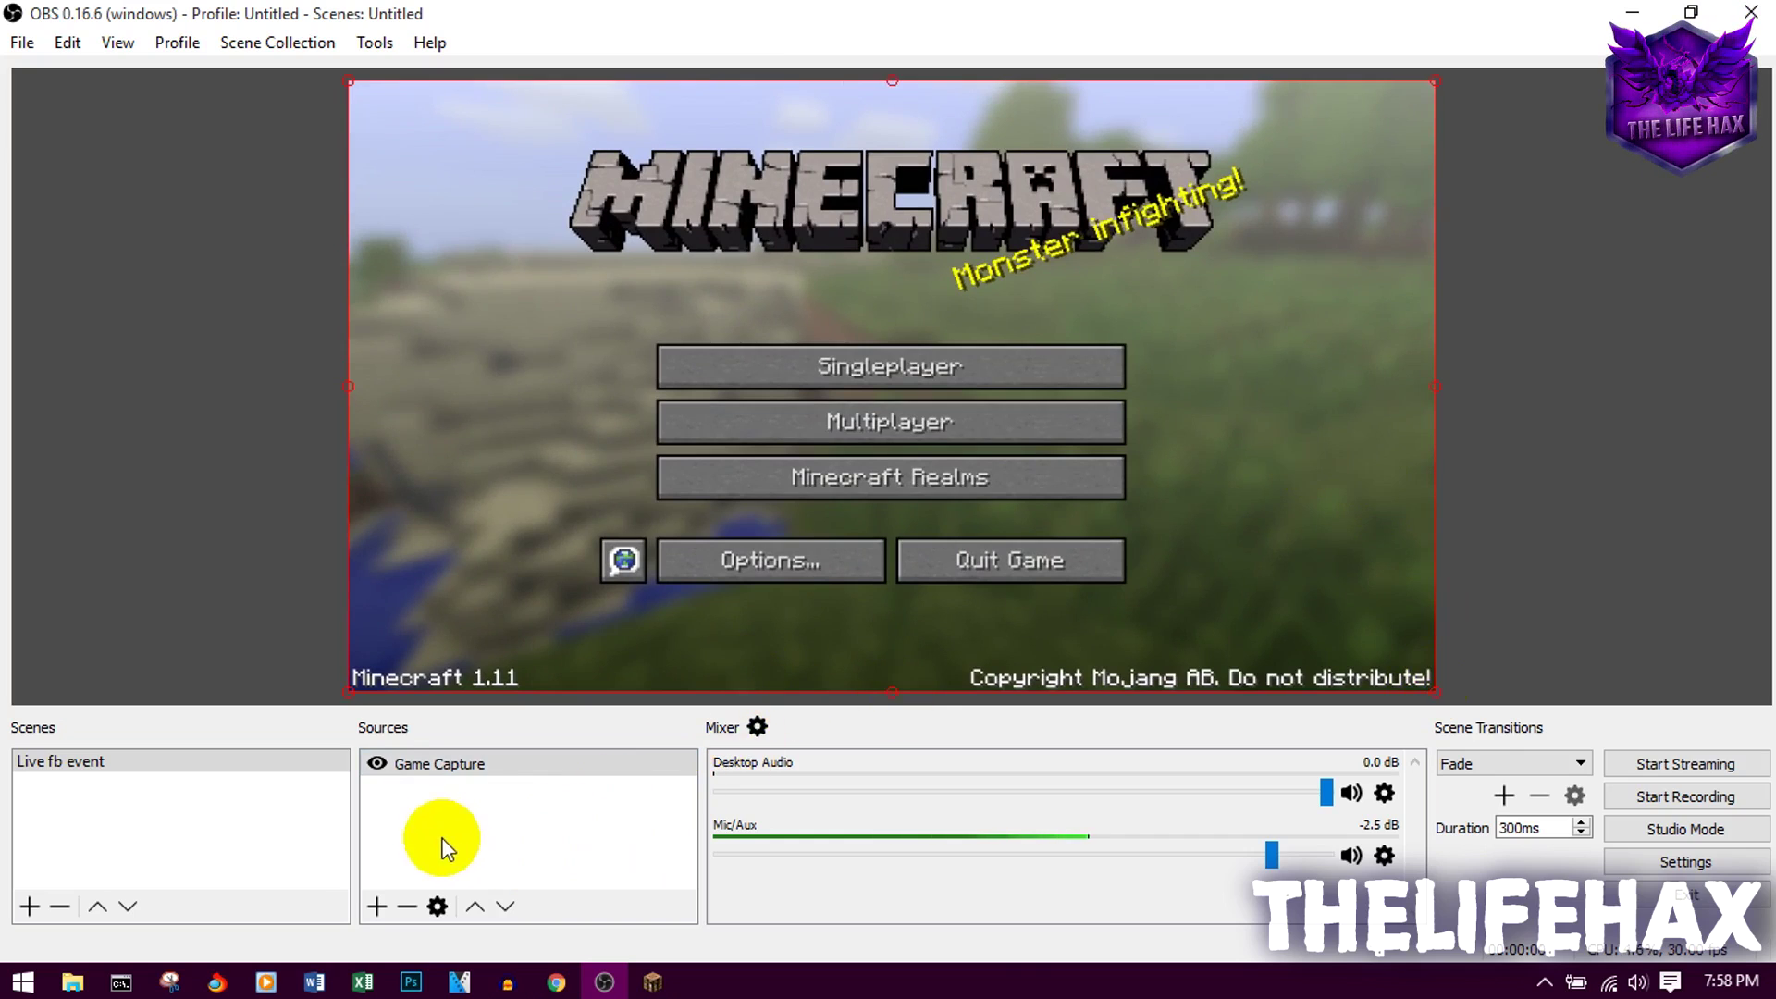
- Add a Video Capture Device source using the Lenovo EasyCamera webcam over the Minecraft capture
right_click(419, 822)
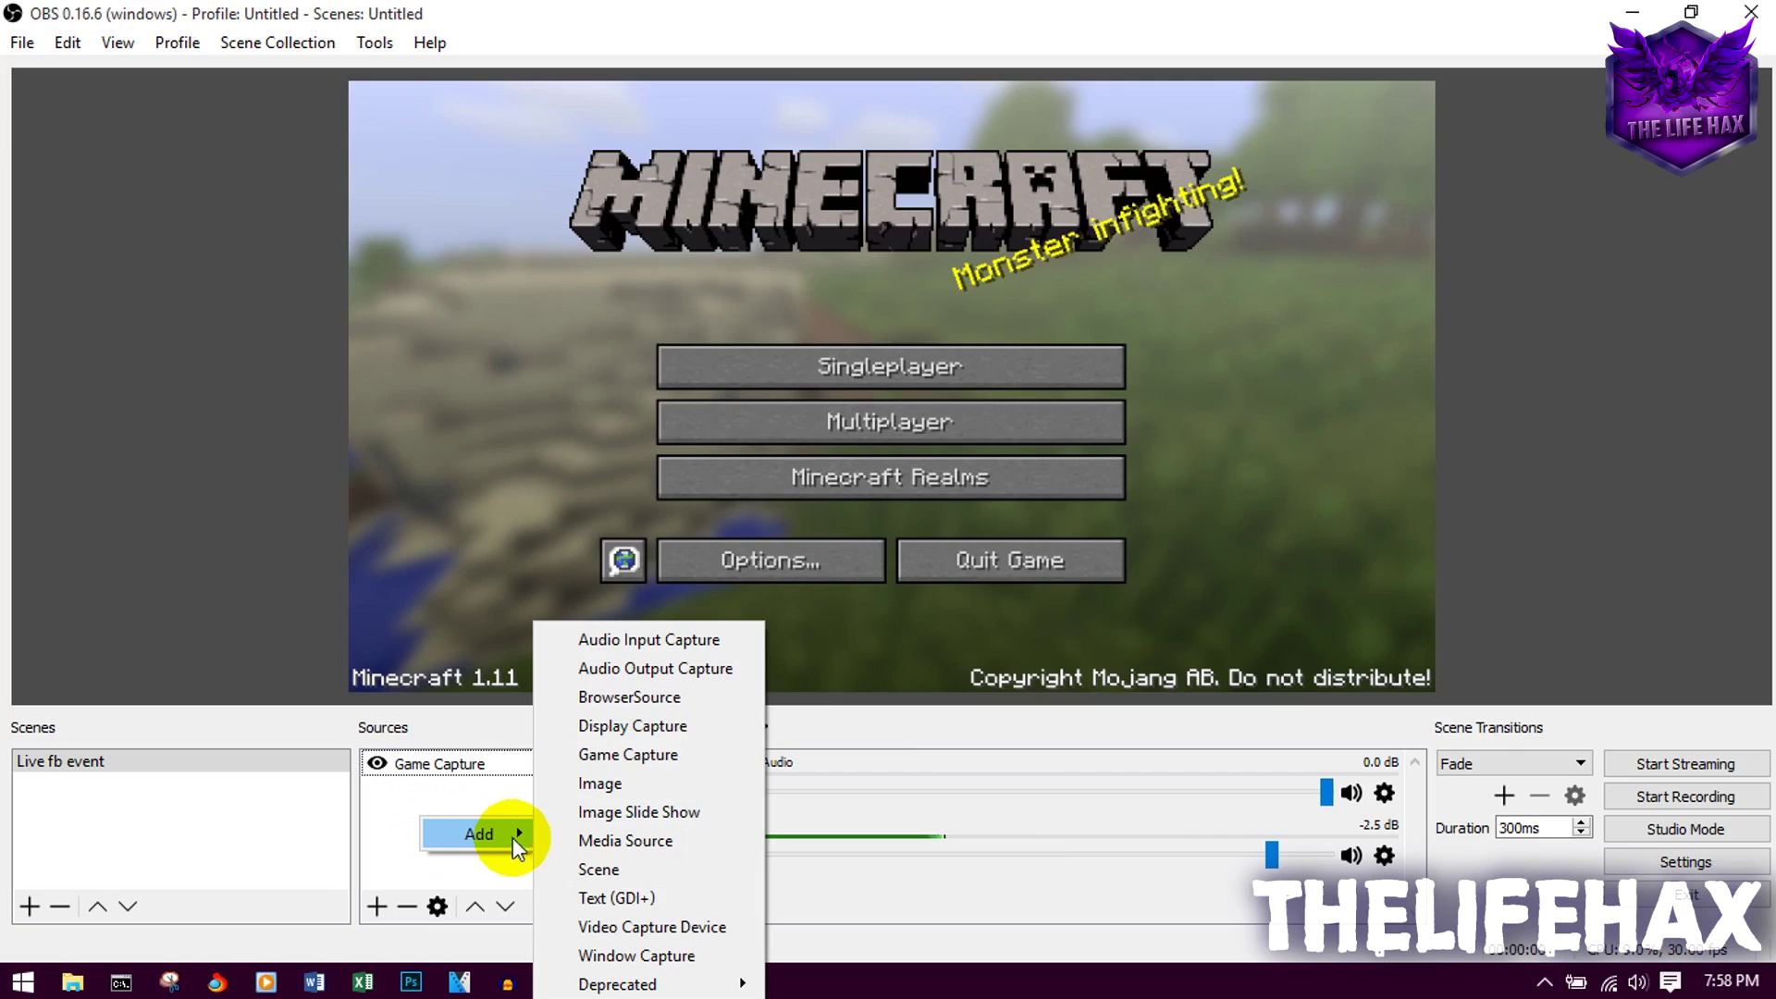
left_click(682, 925)
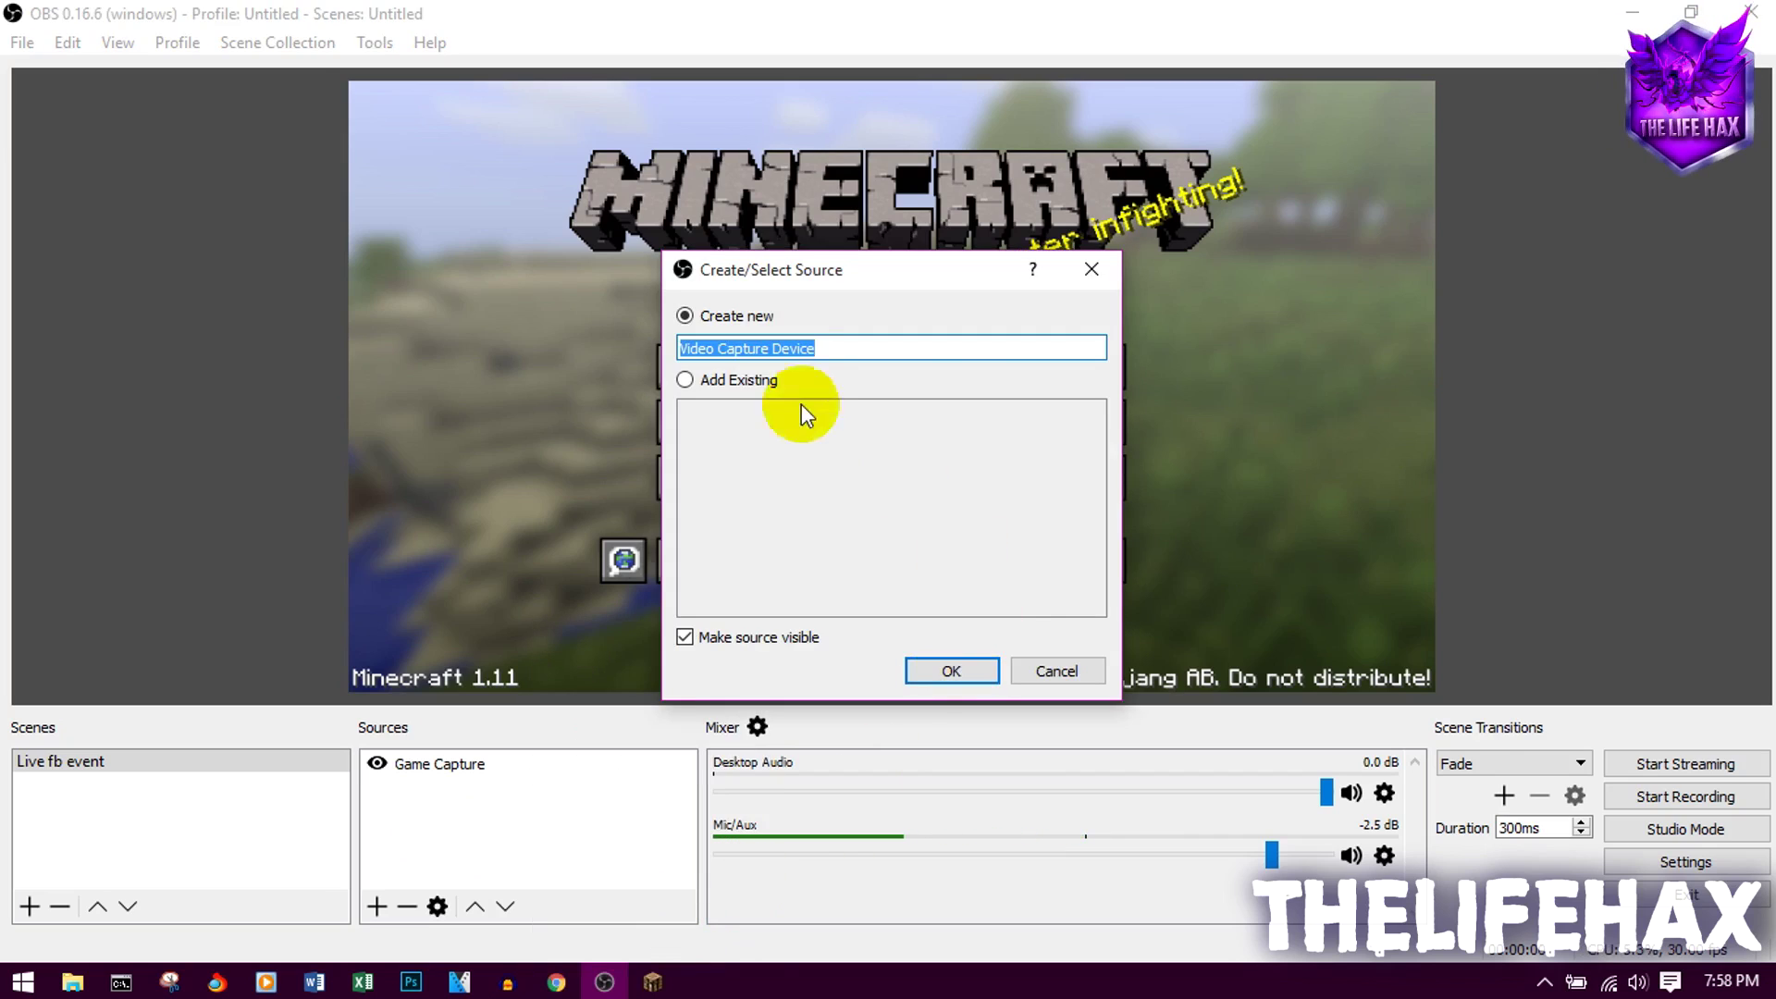
left_click(948, 671)
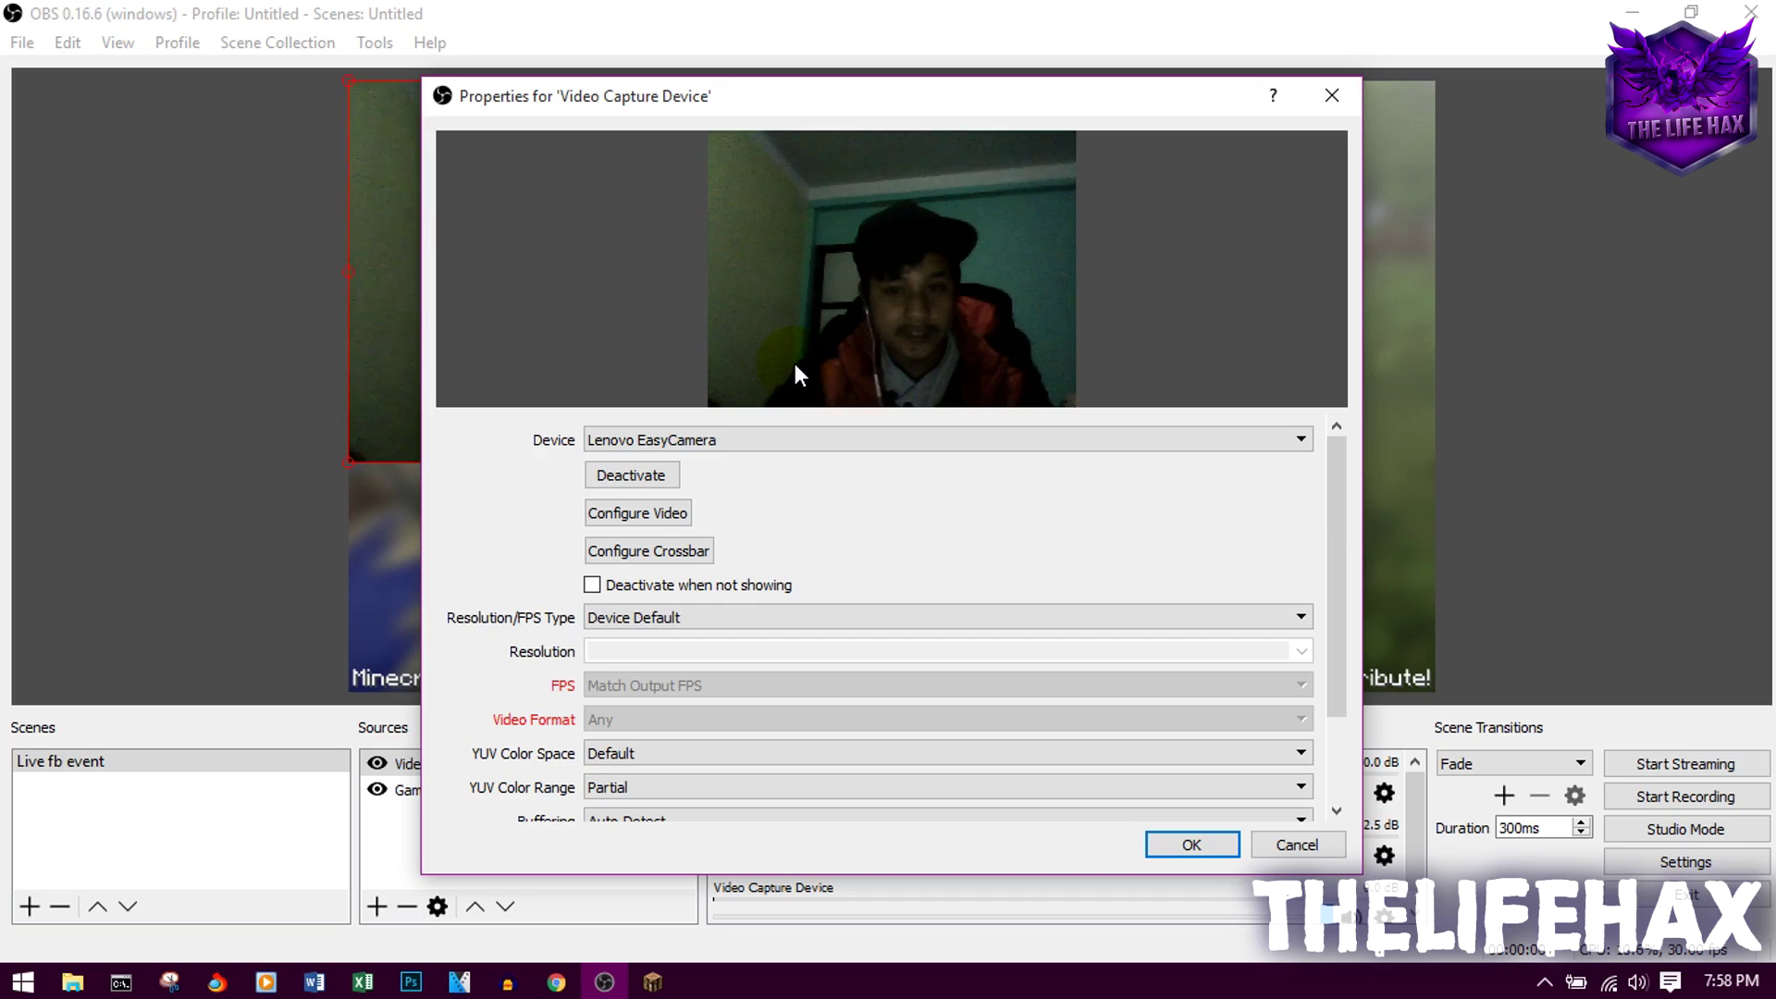
left_click_drag(956, 102, 1197, 91)
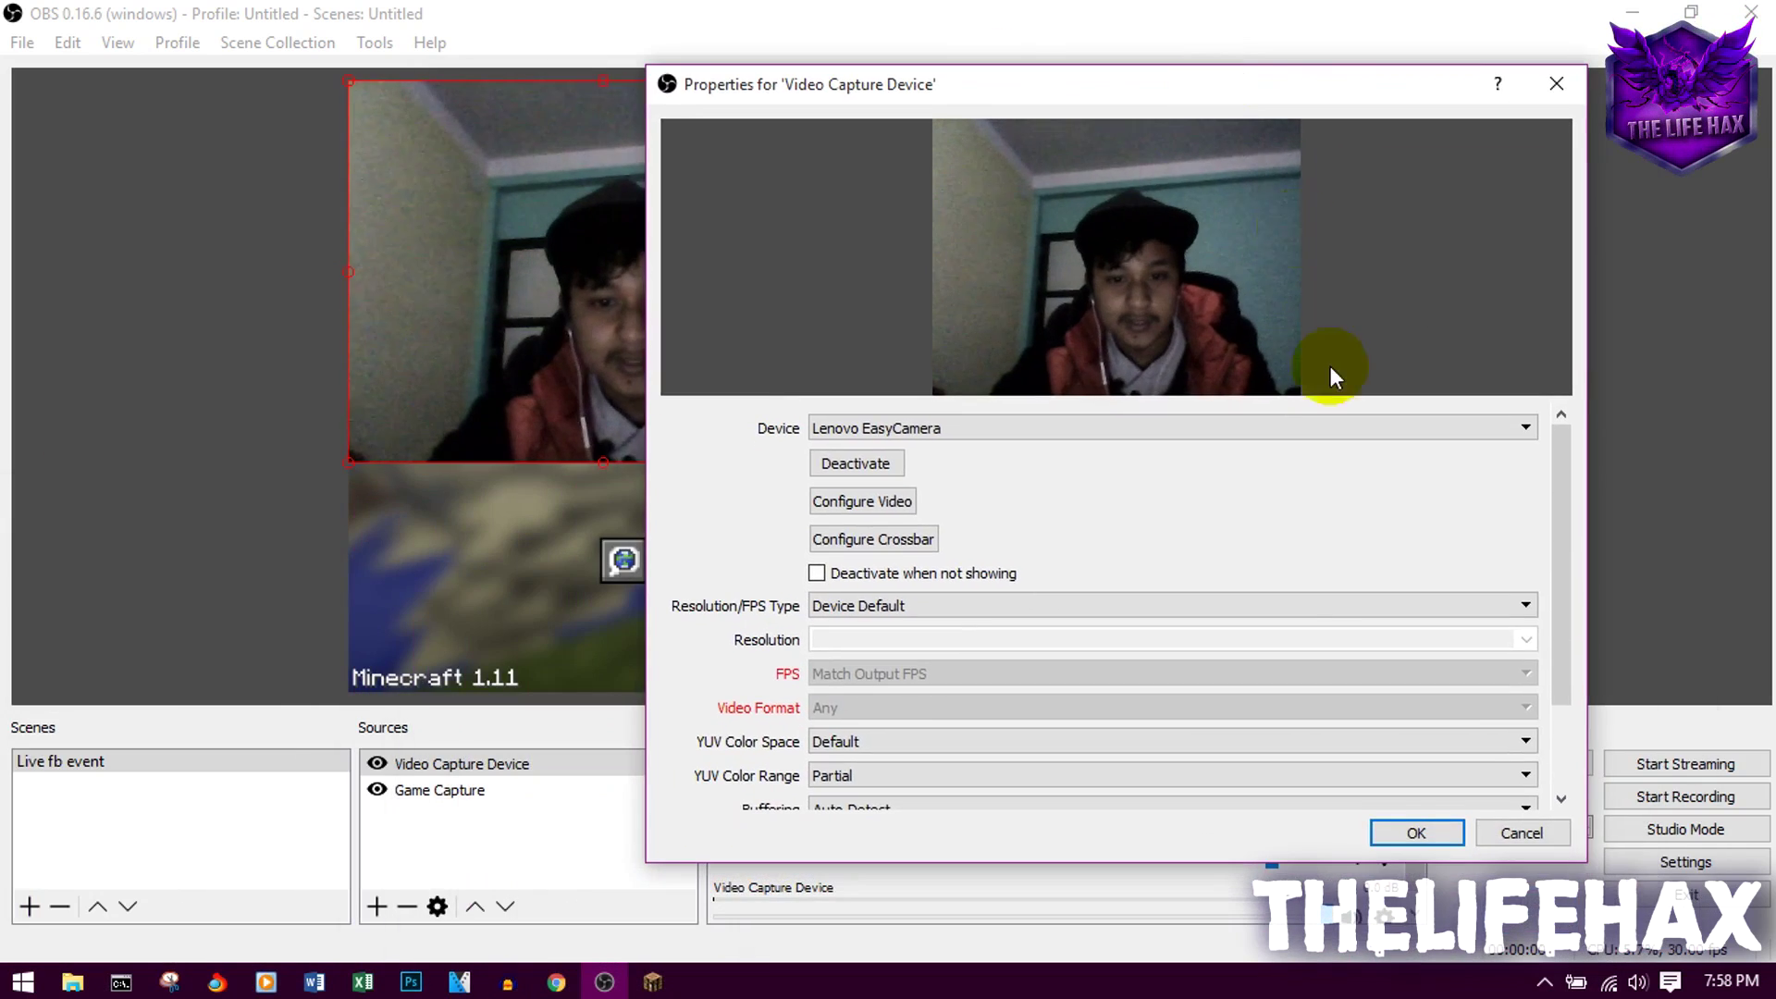
left_click(1099, 431)
left_click(1099, 431)
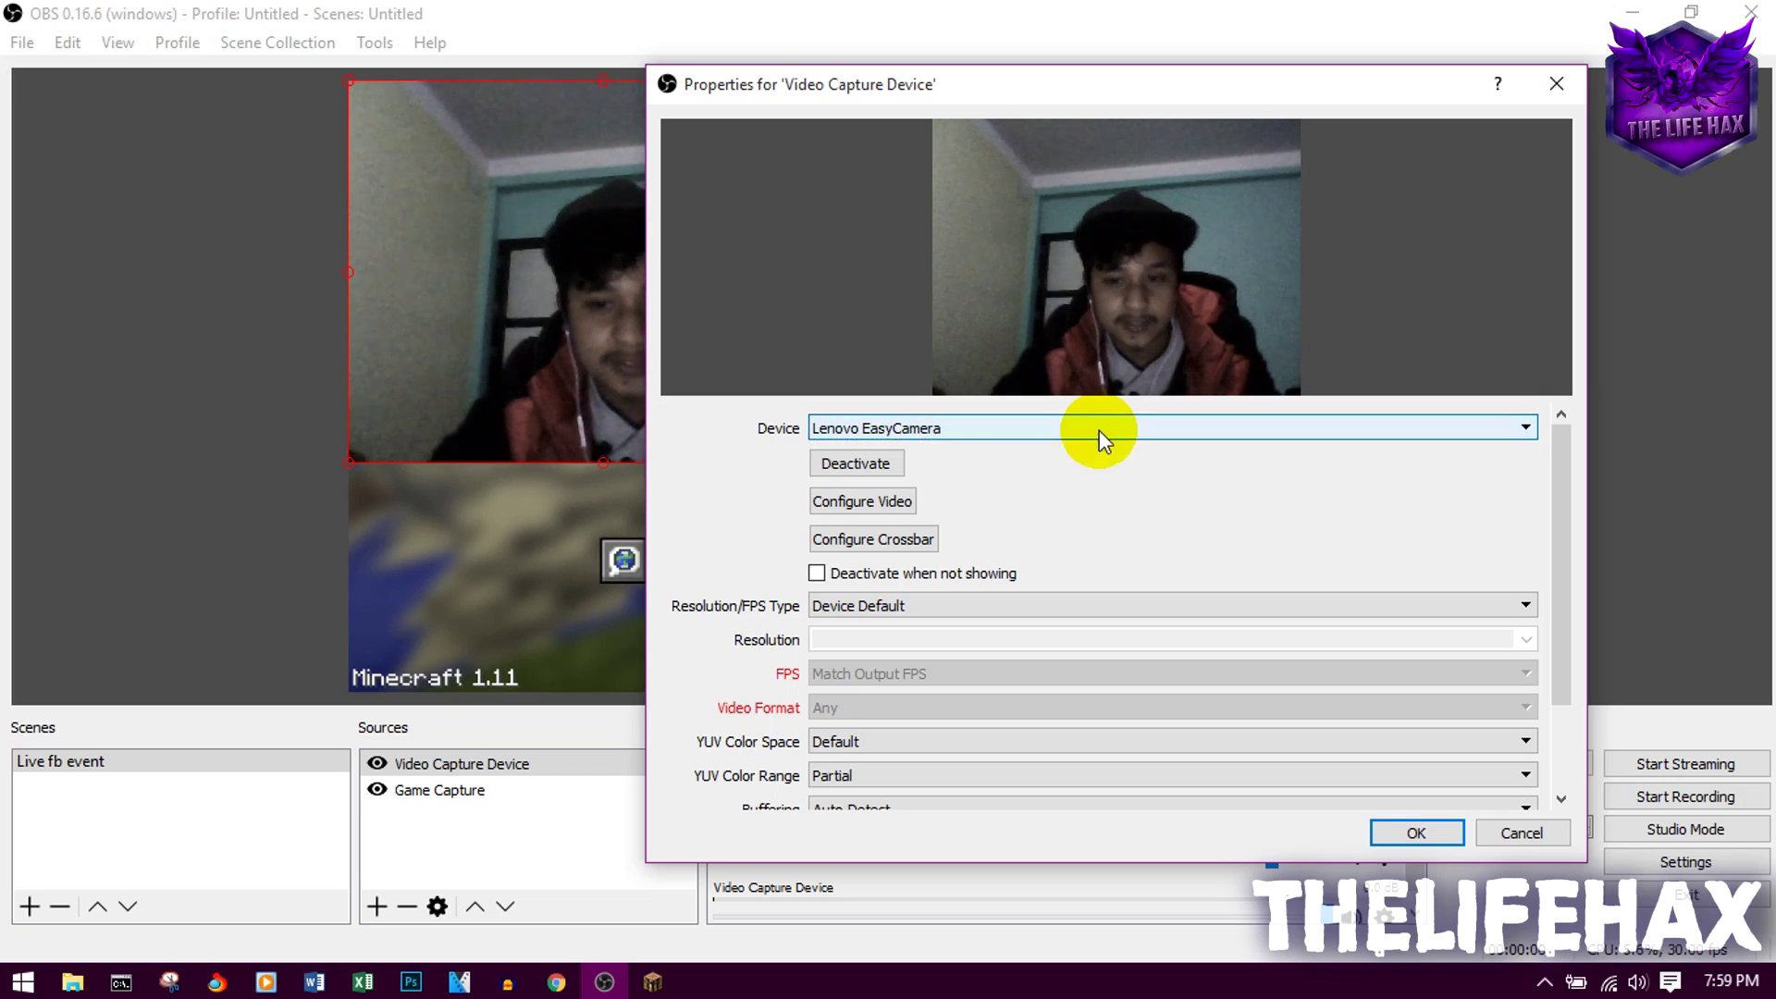
left_click(964, 429)
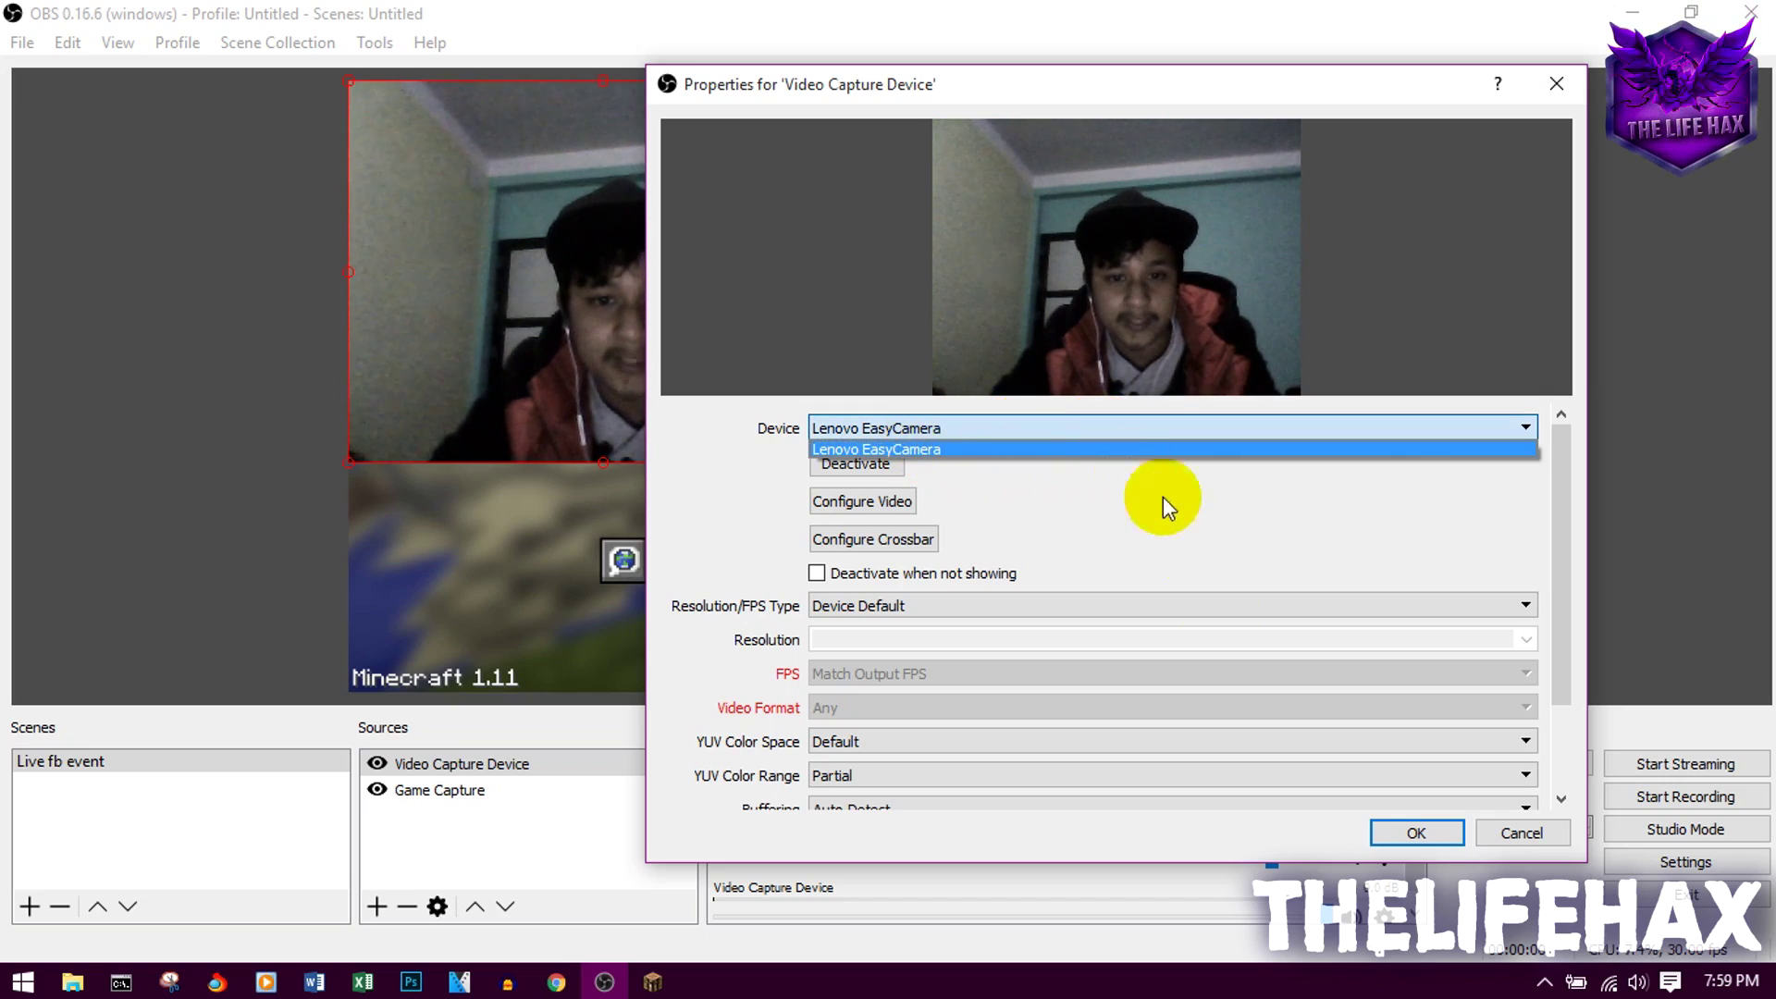
left_click(1425, 834)
left_click(1425, 835)
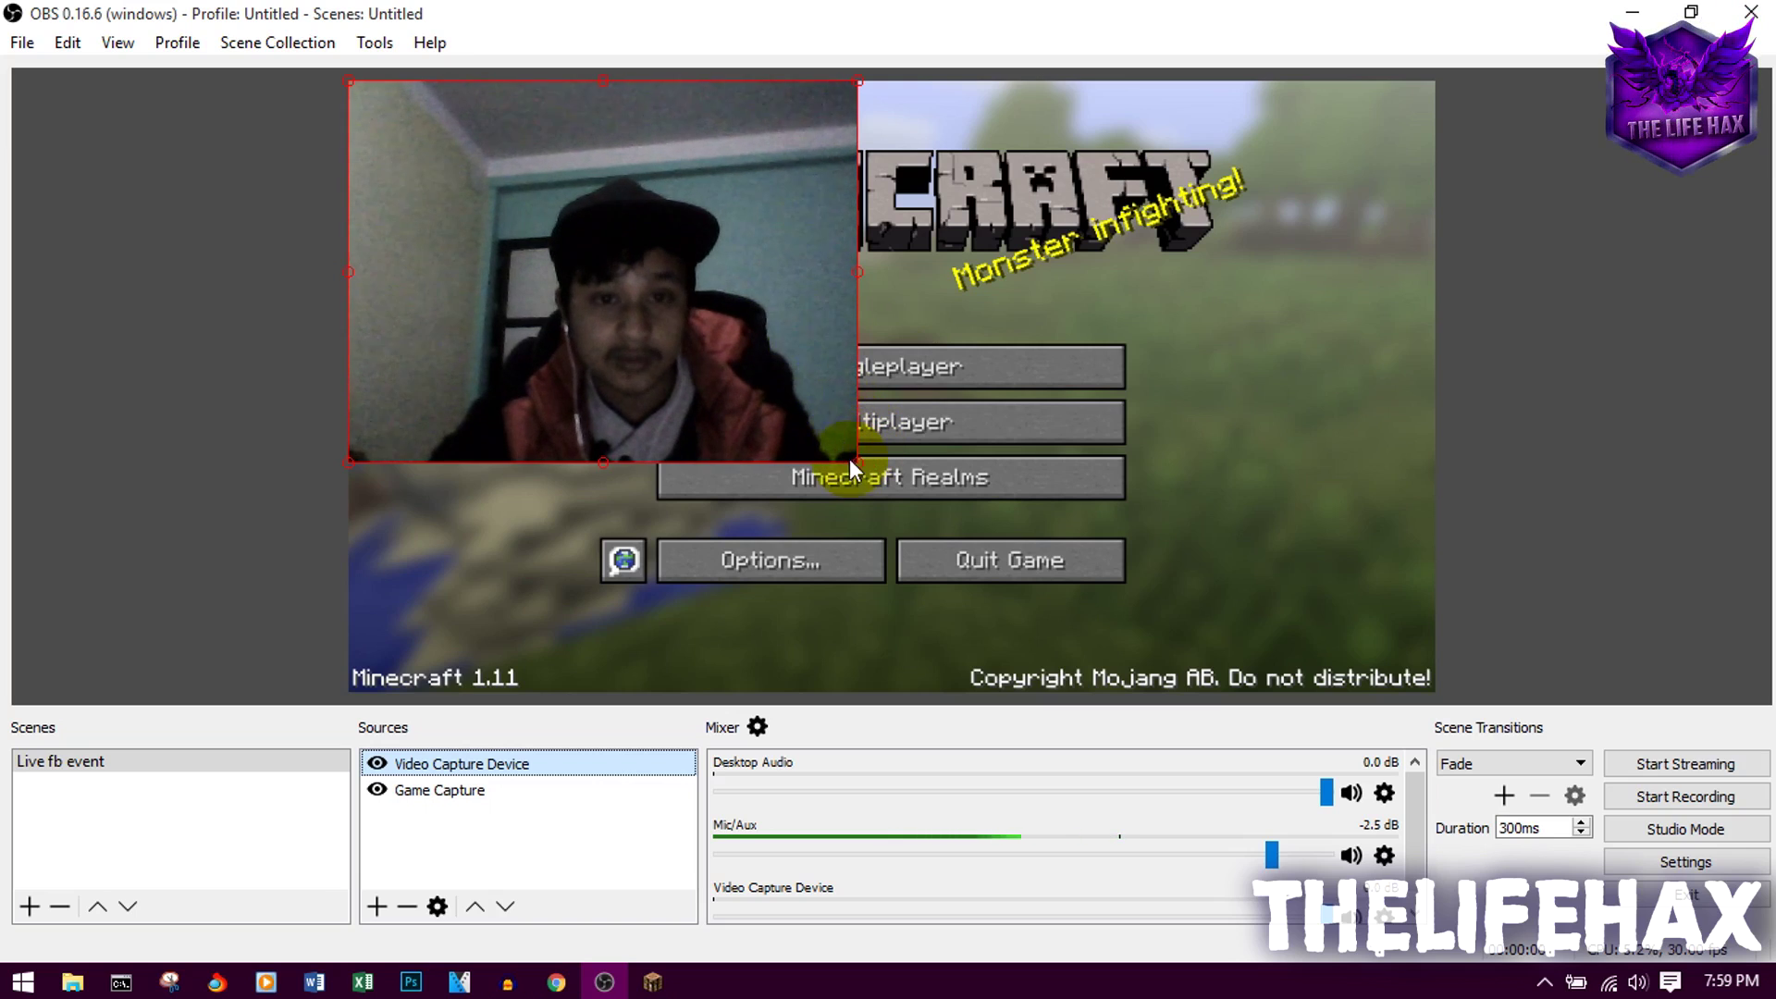
- Shrink the webcam to a small box in the canvas's bottom-right corner
left_click_drag(857, 463, 572, 252)
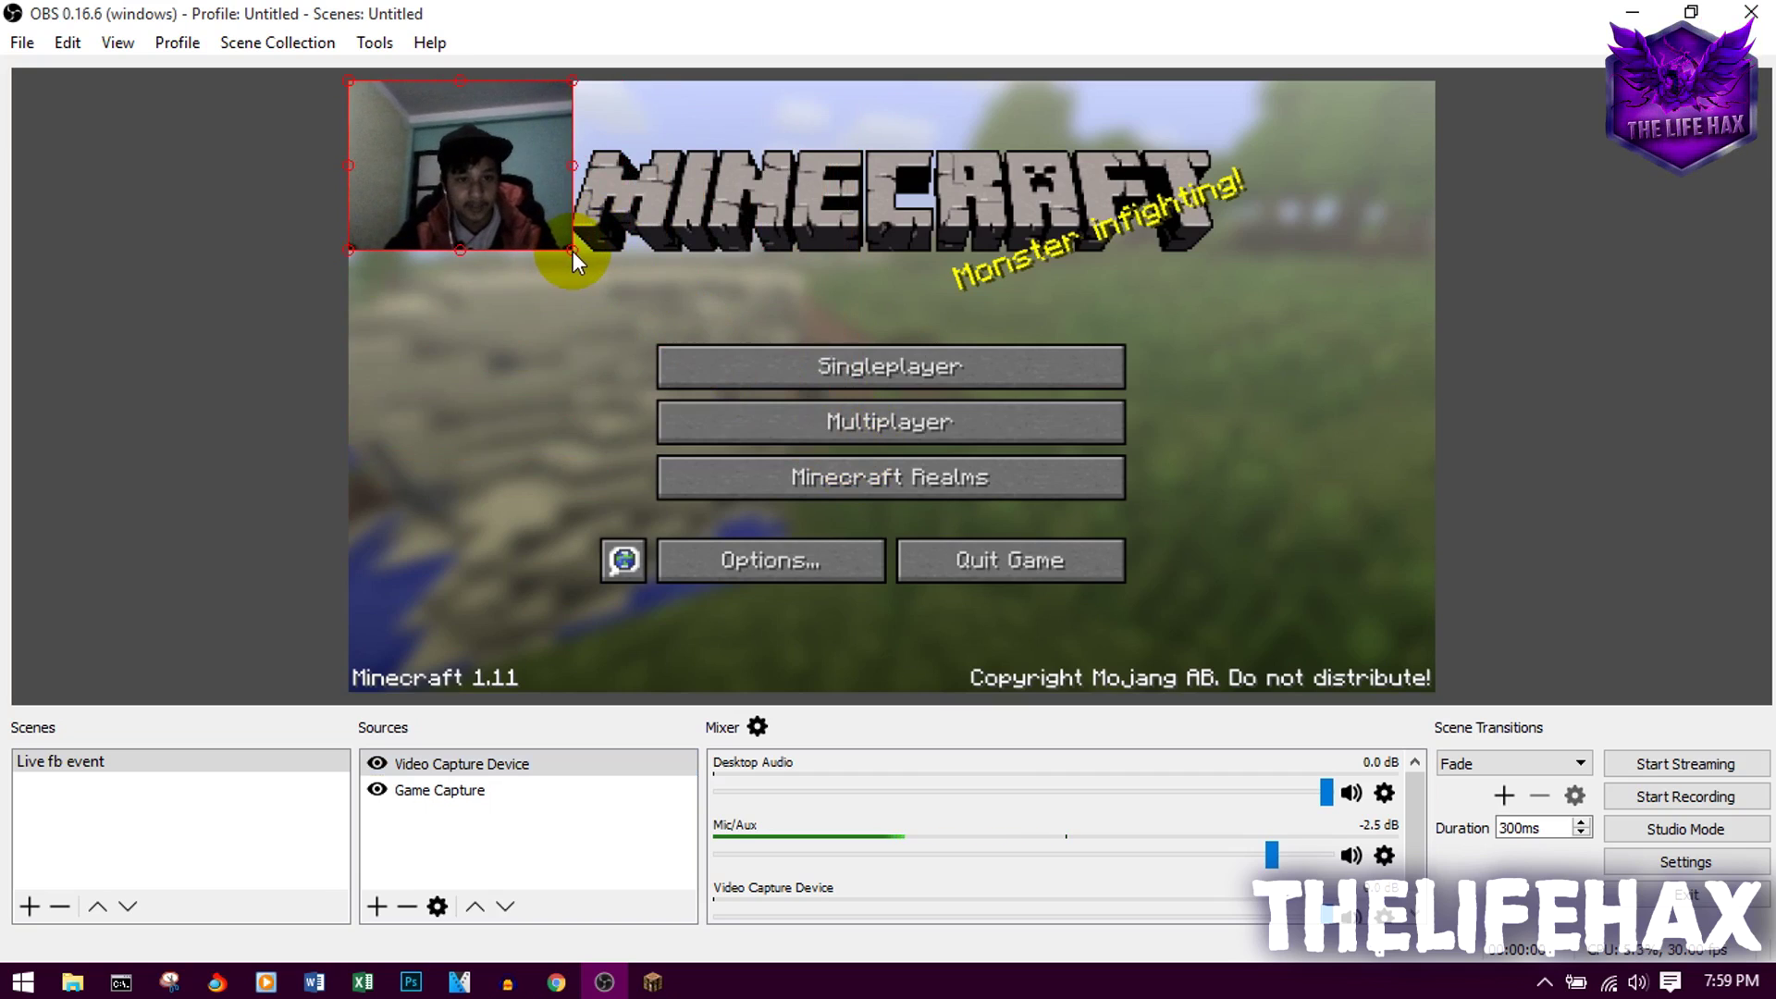
left_click_drag(502, 181, 1369, 624)
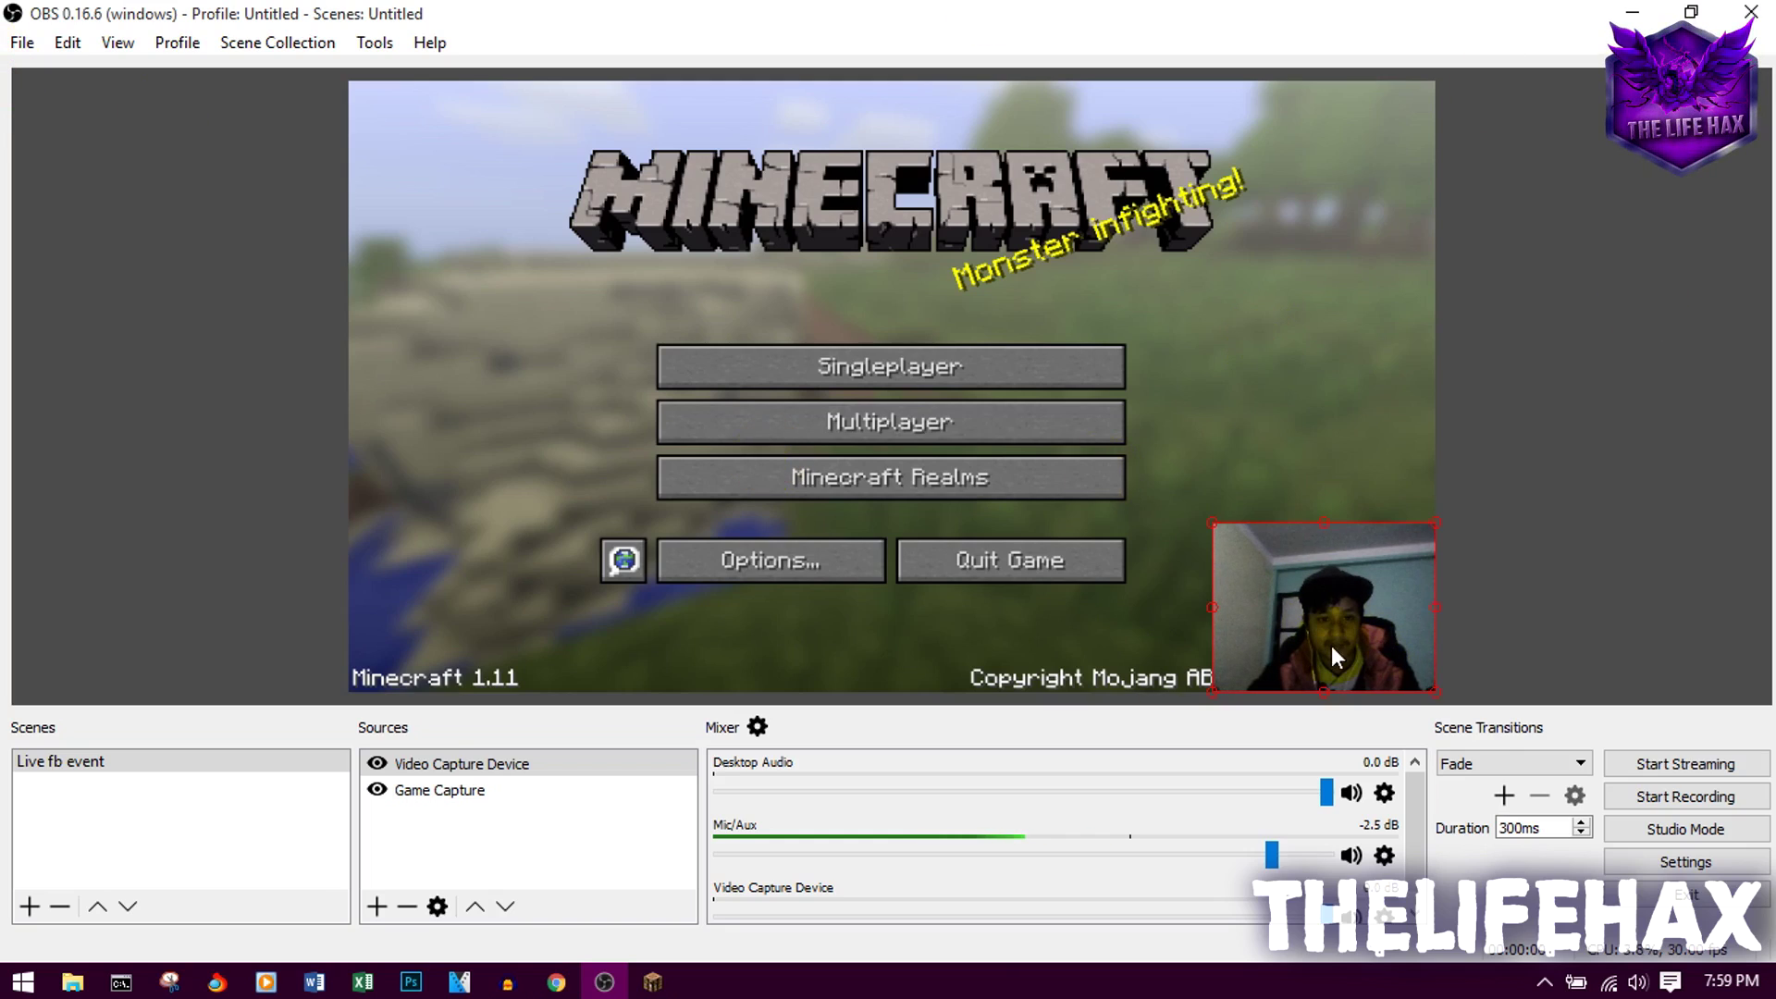
left_click(475, 832)
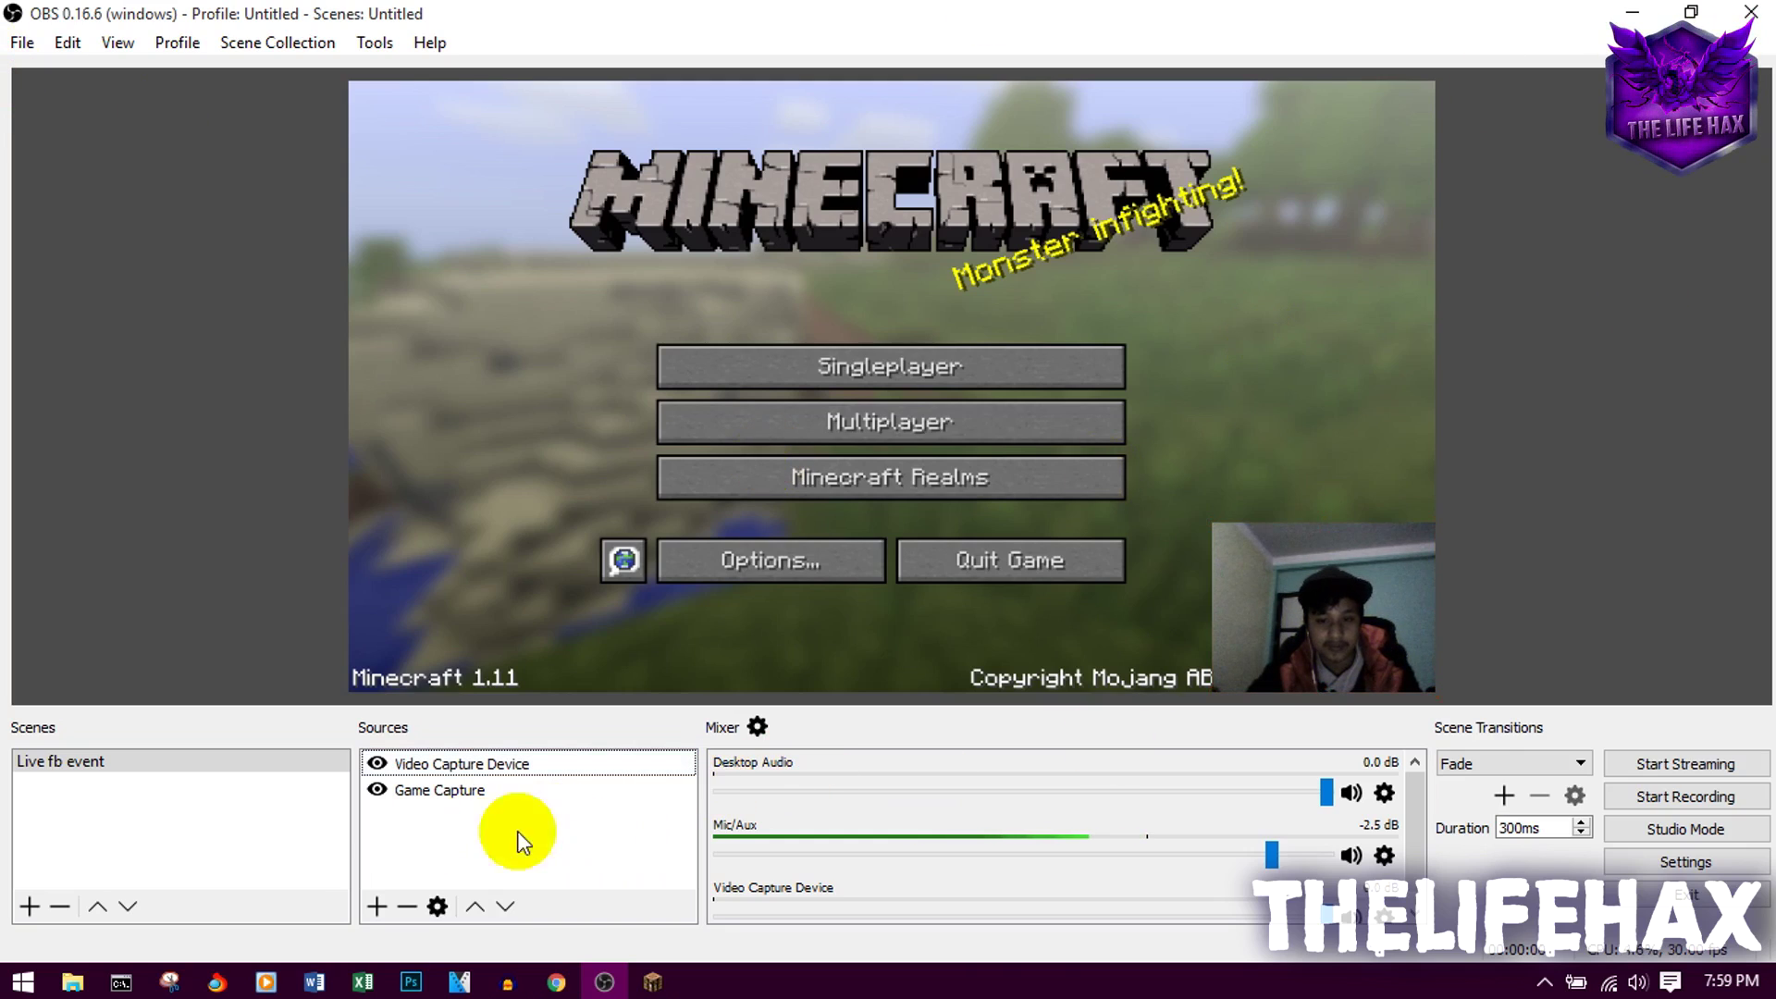
- Nudge the webcam inset slightly left within its lower-right corner and deselect it
right_click(415, 846)
mouse_move(471, 863)
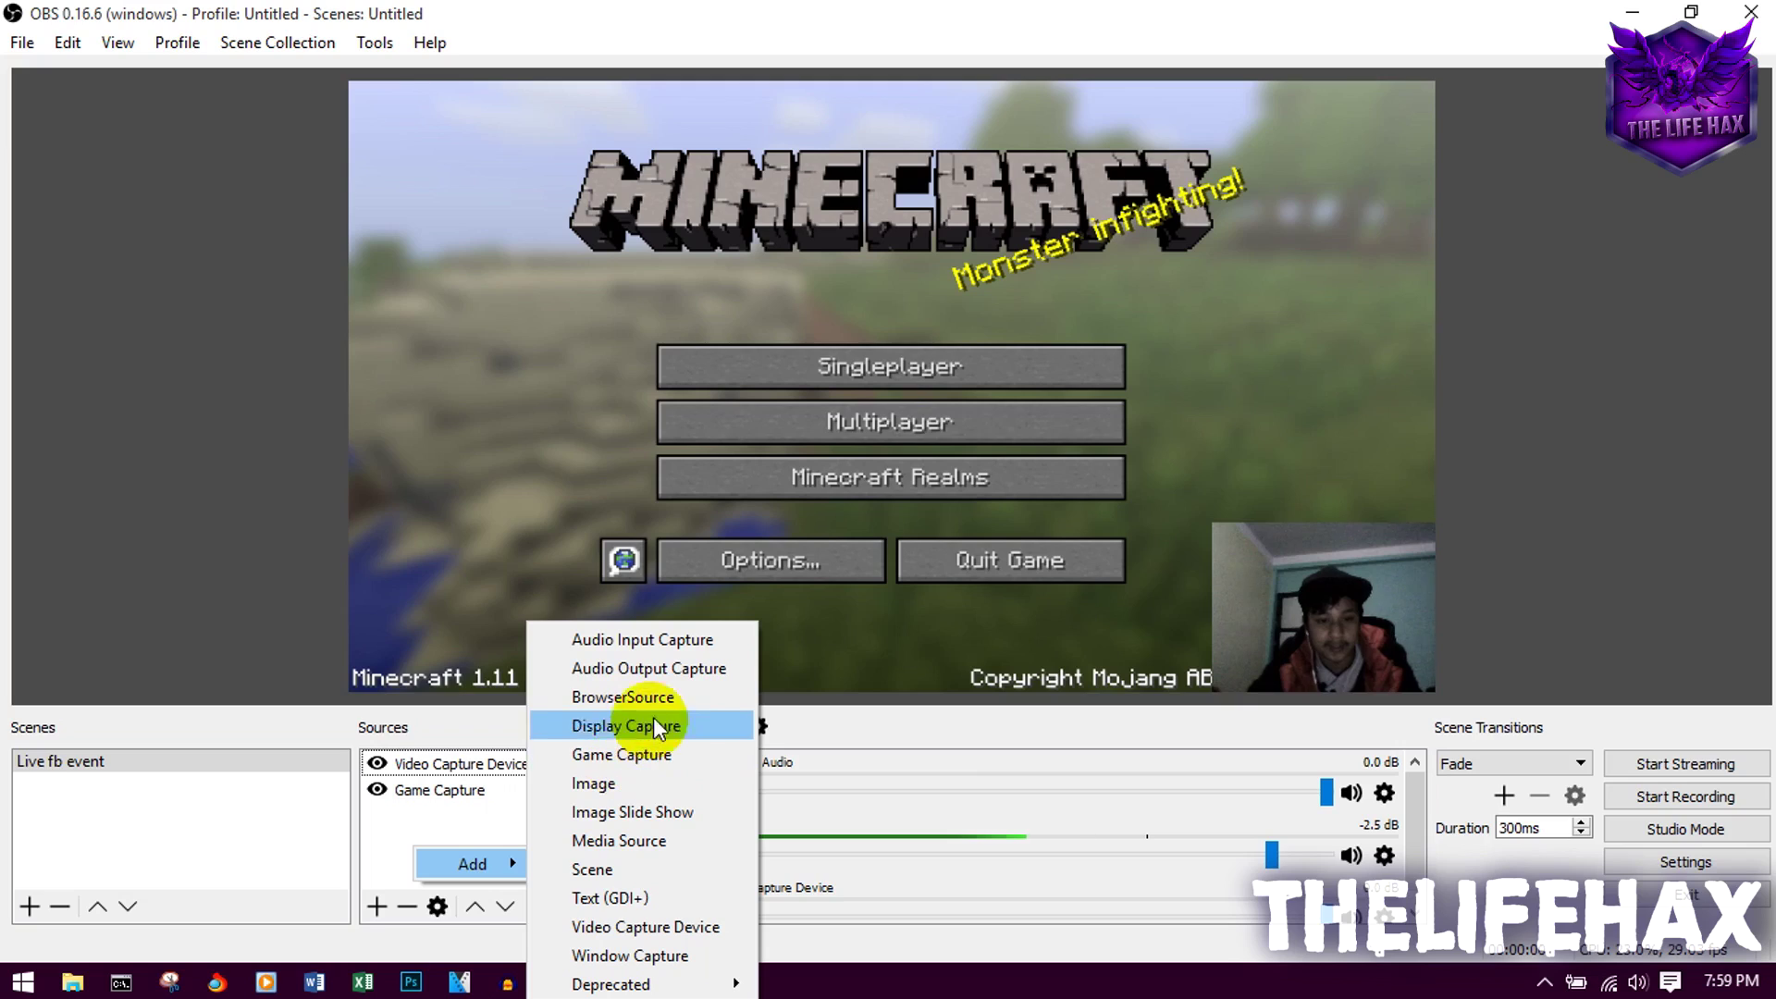
left_click(421, 824)
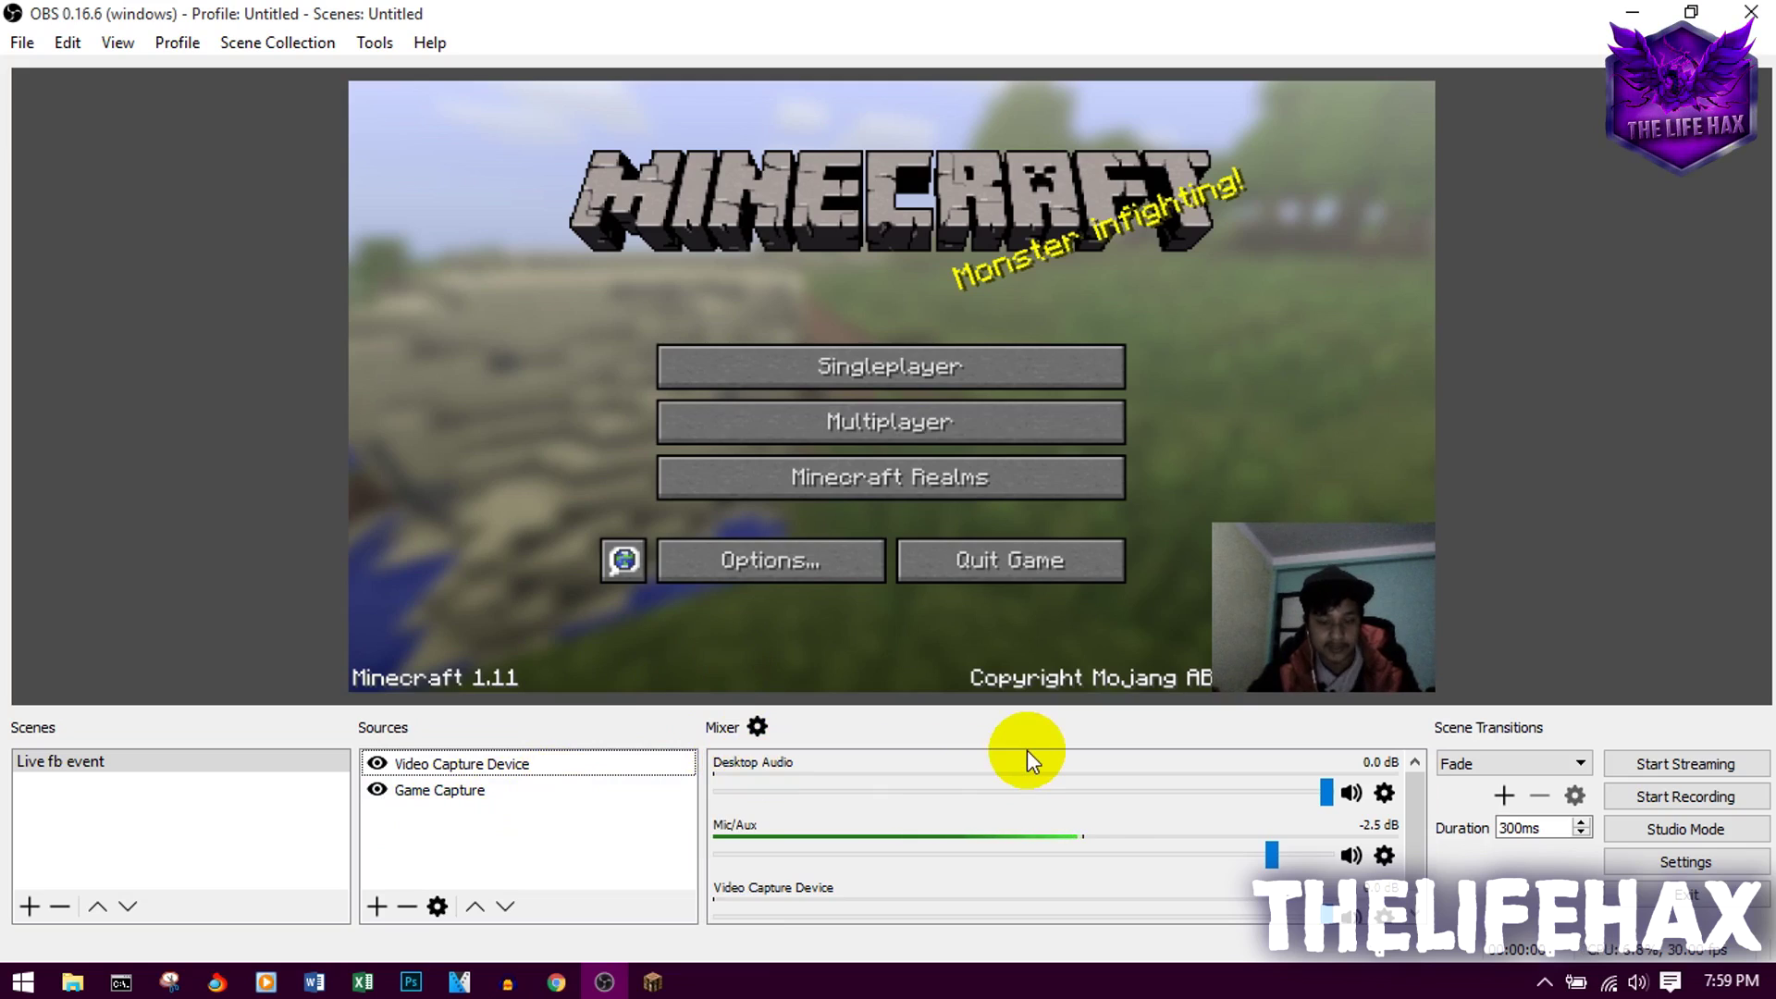
left_click(500, 764)
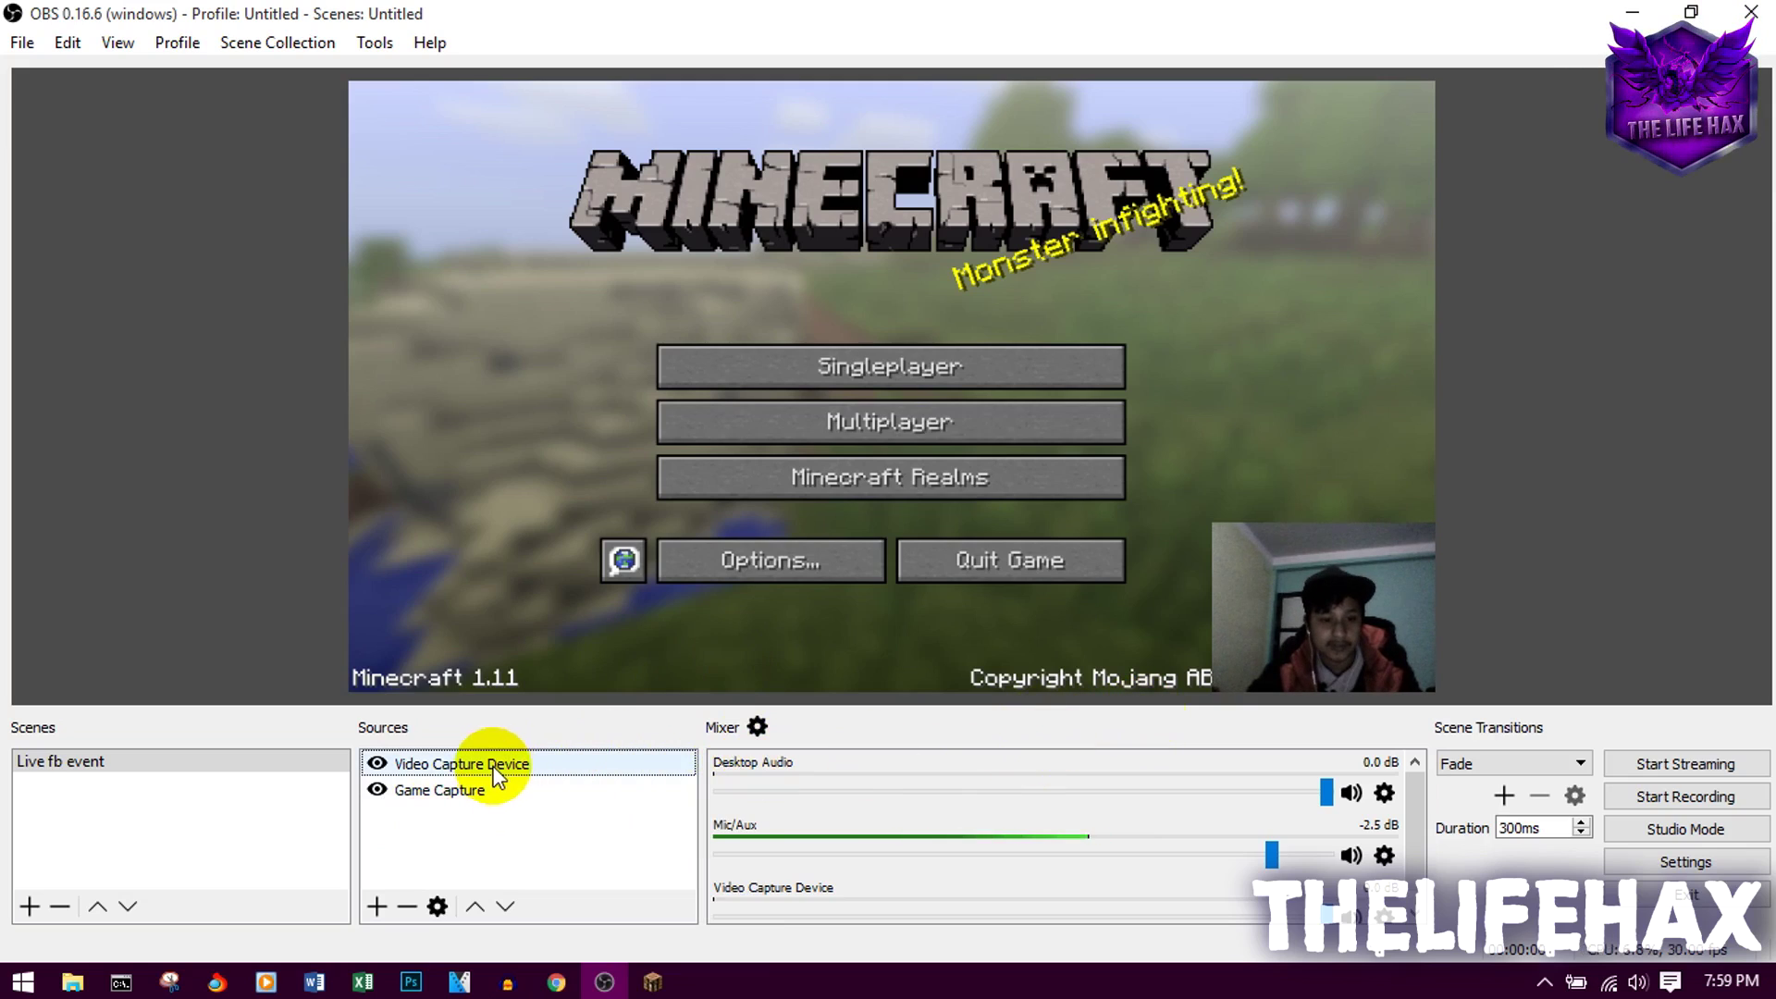
mouse_move(1343, 630)
left_mouse_down()
mouse_move(1328, 601)
mouse_move(1311, 644)
left_mouse_up()
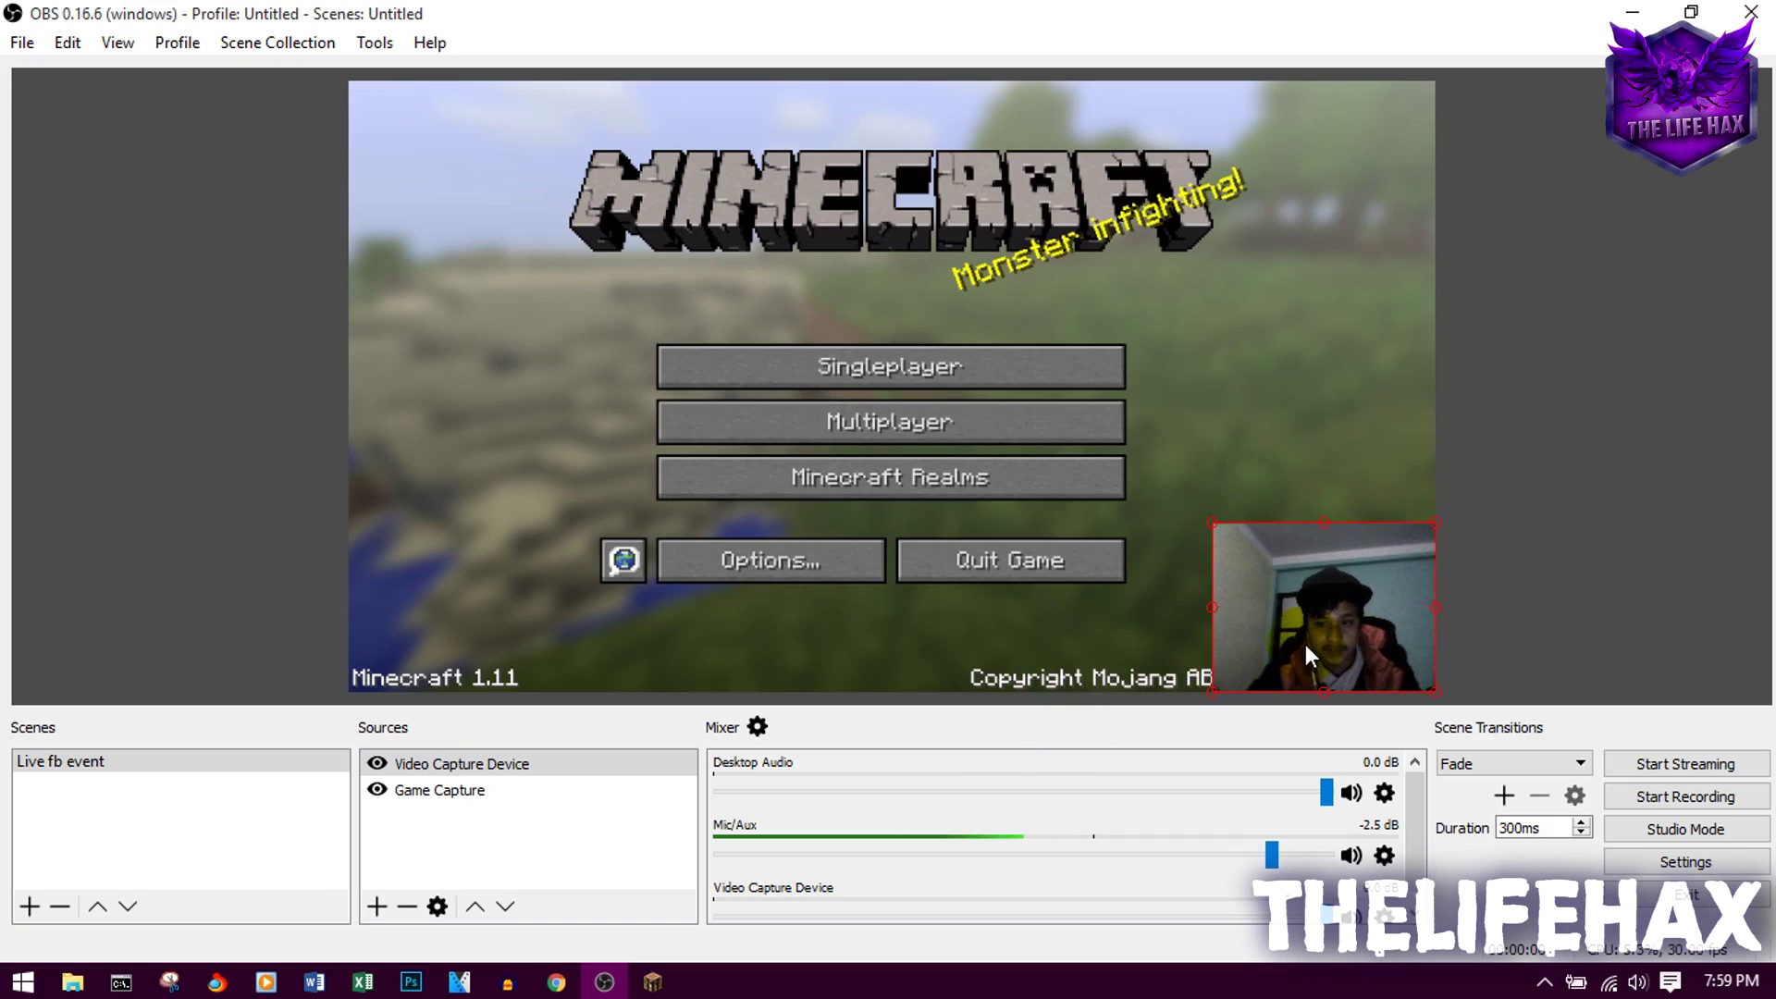
left_click(459, 869)
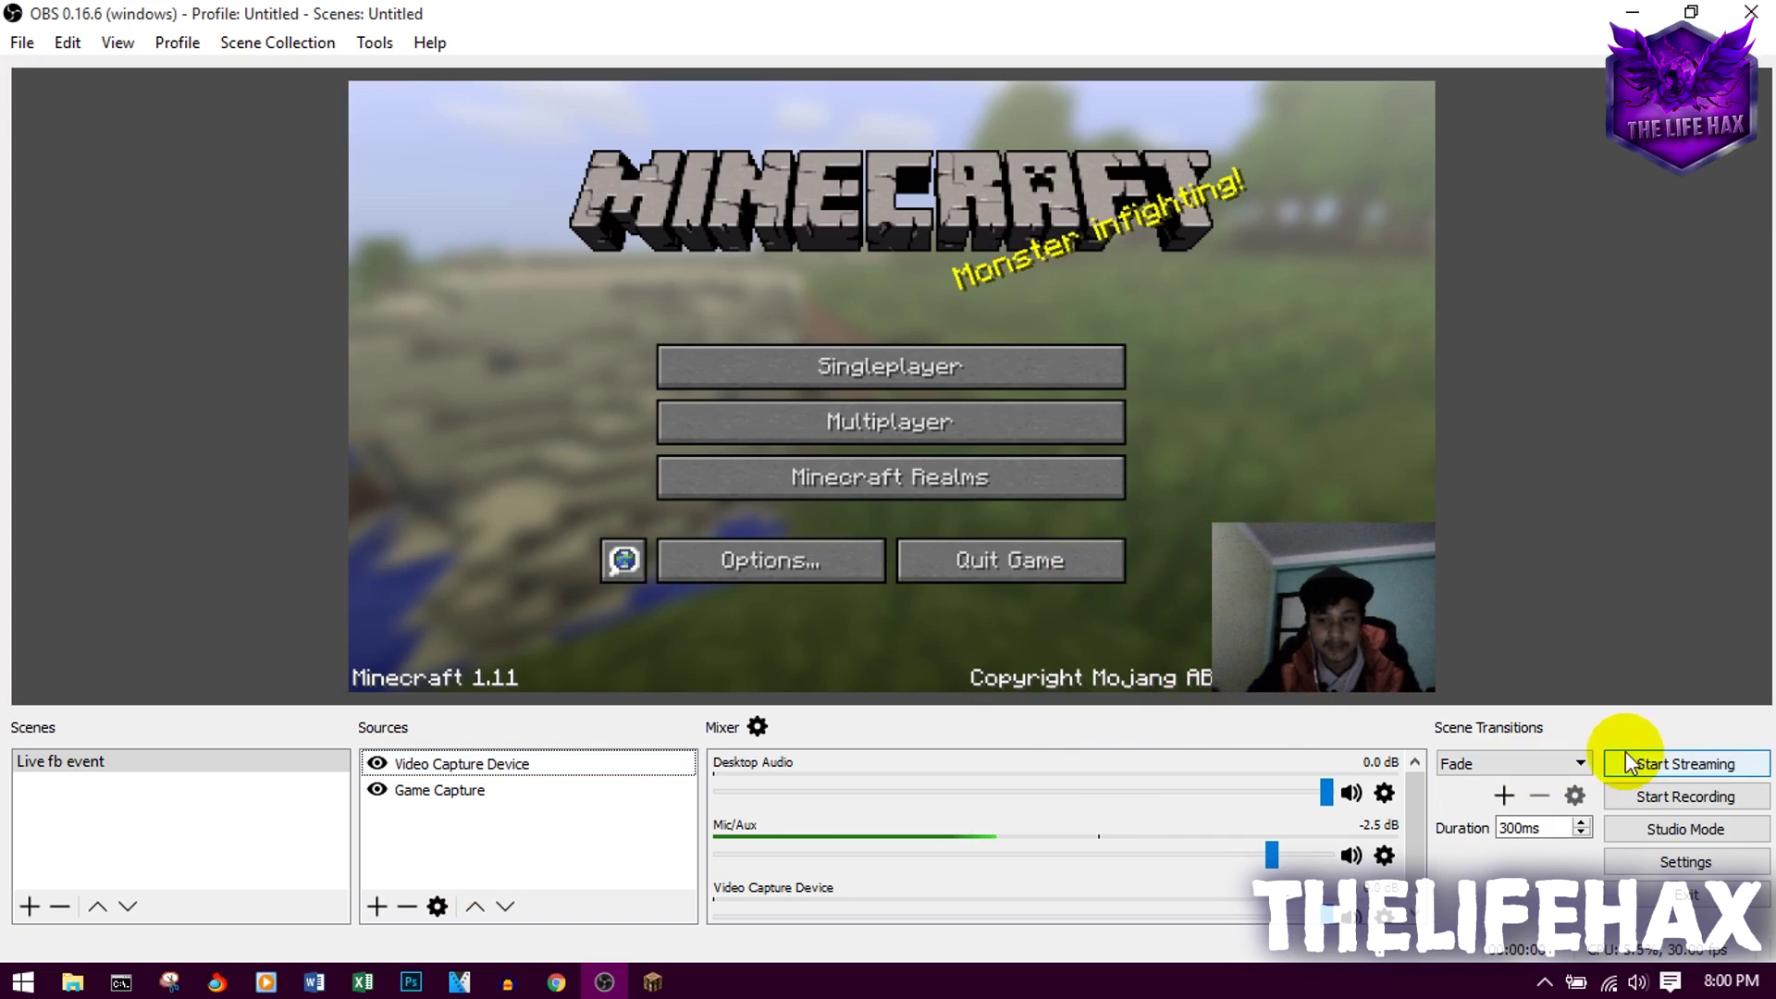
- Start streaming from OBS and open Facebook's Go Live window via LiveVideoFB's Preview
left_click(1718, 771)
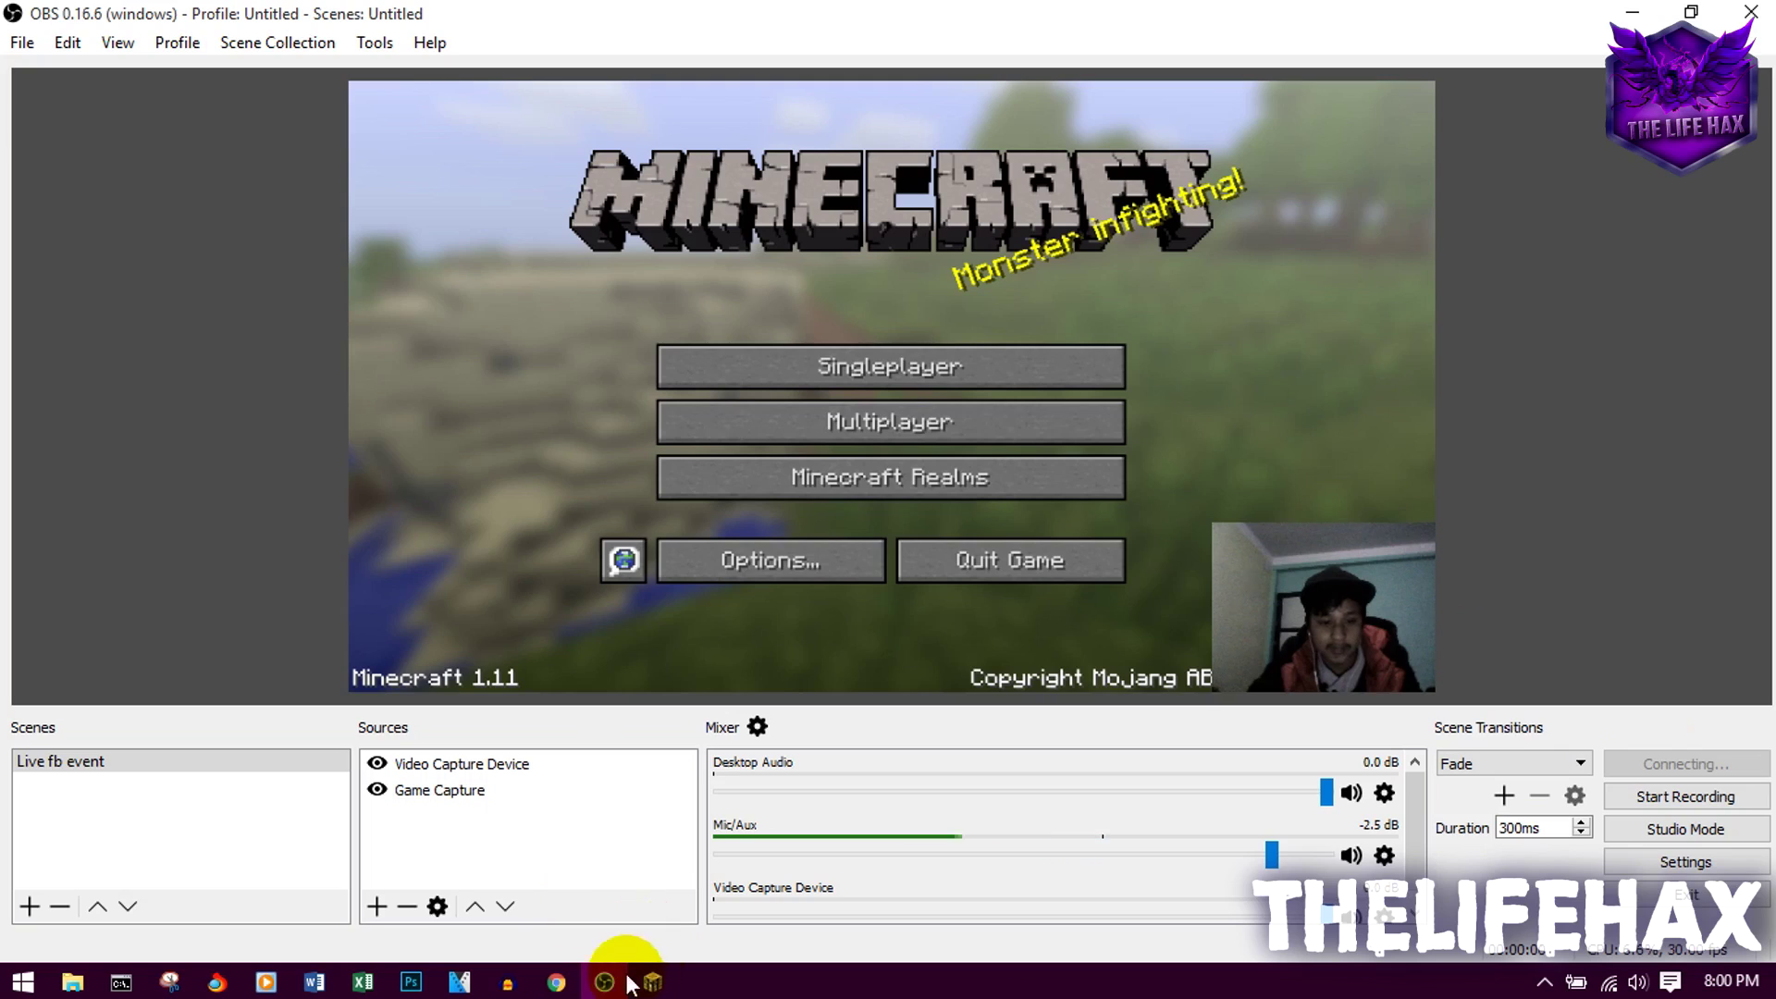
left_click(558, 985)
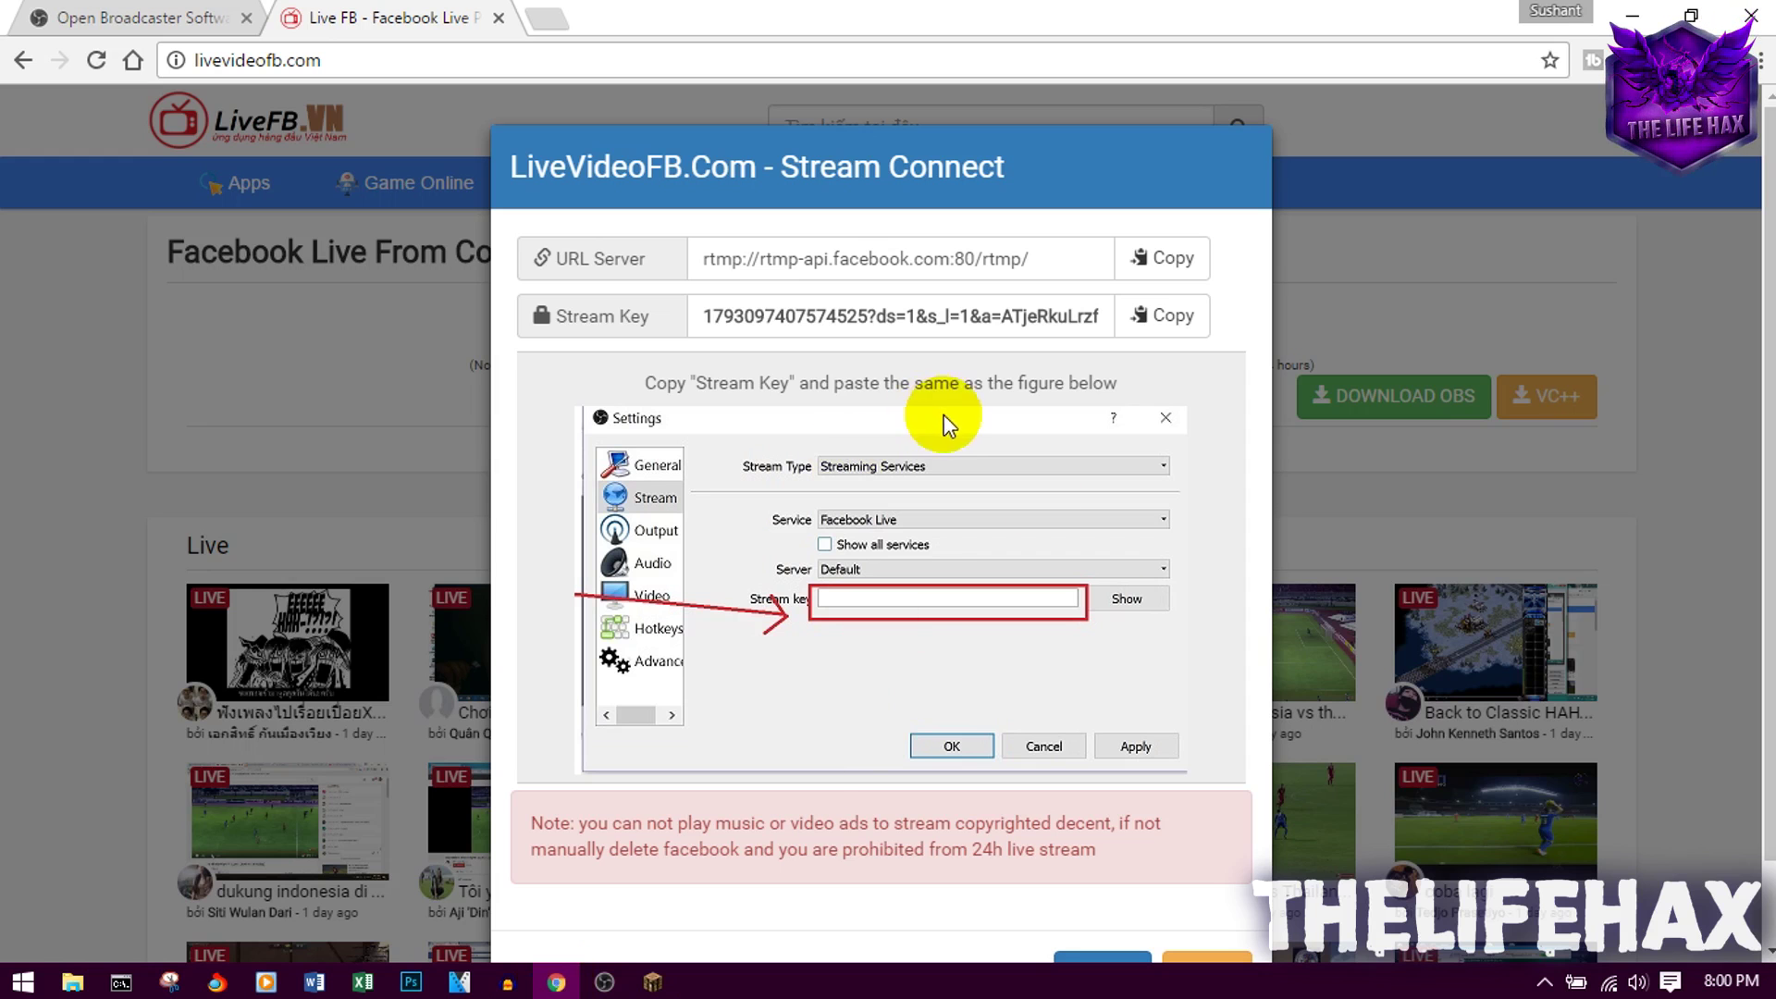
scroll(1054, 603, "down", 1)
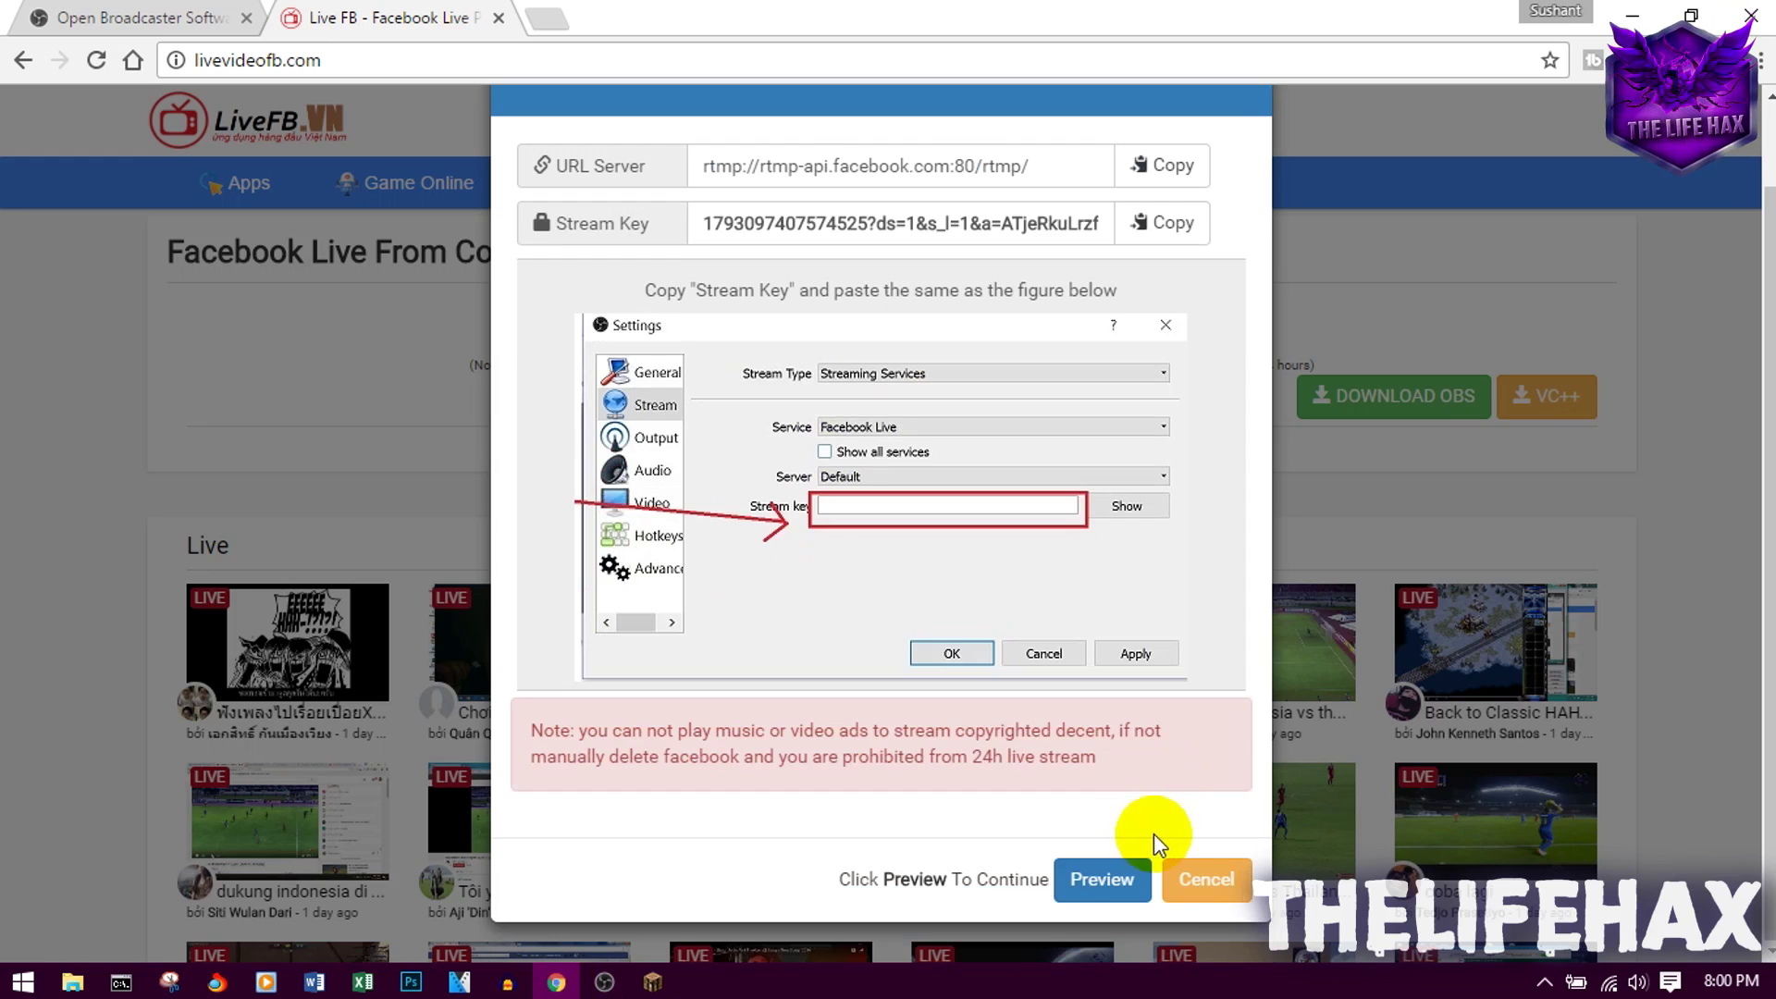
left_click(1112, 883)
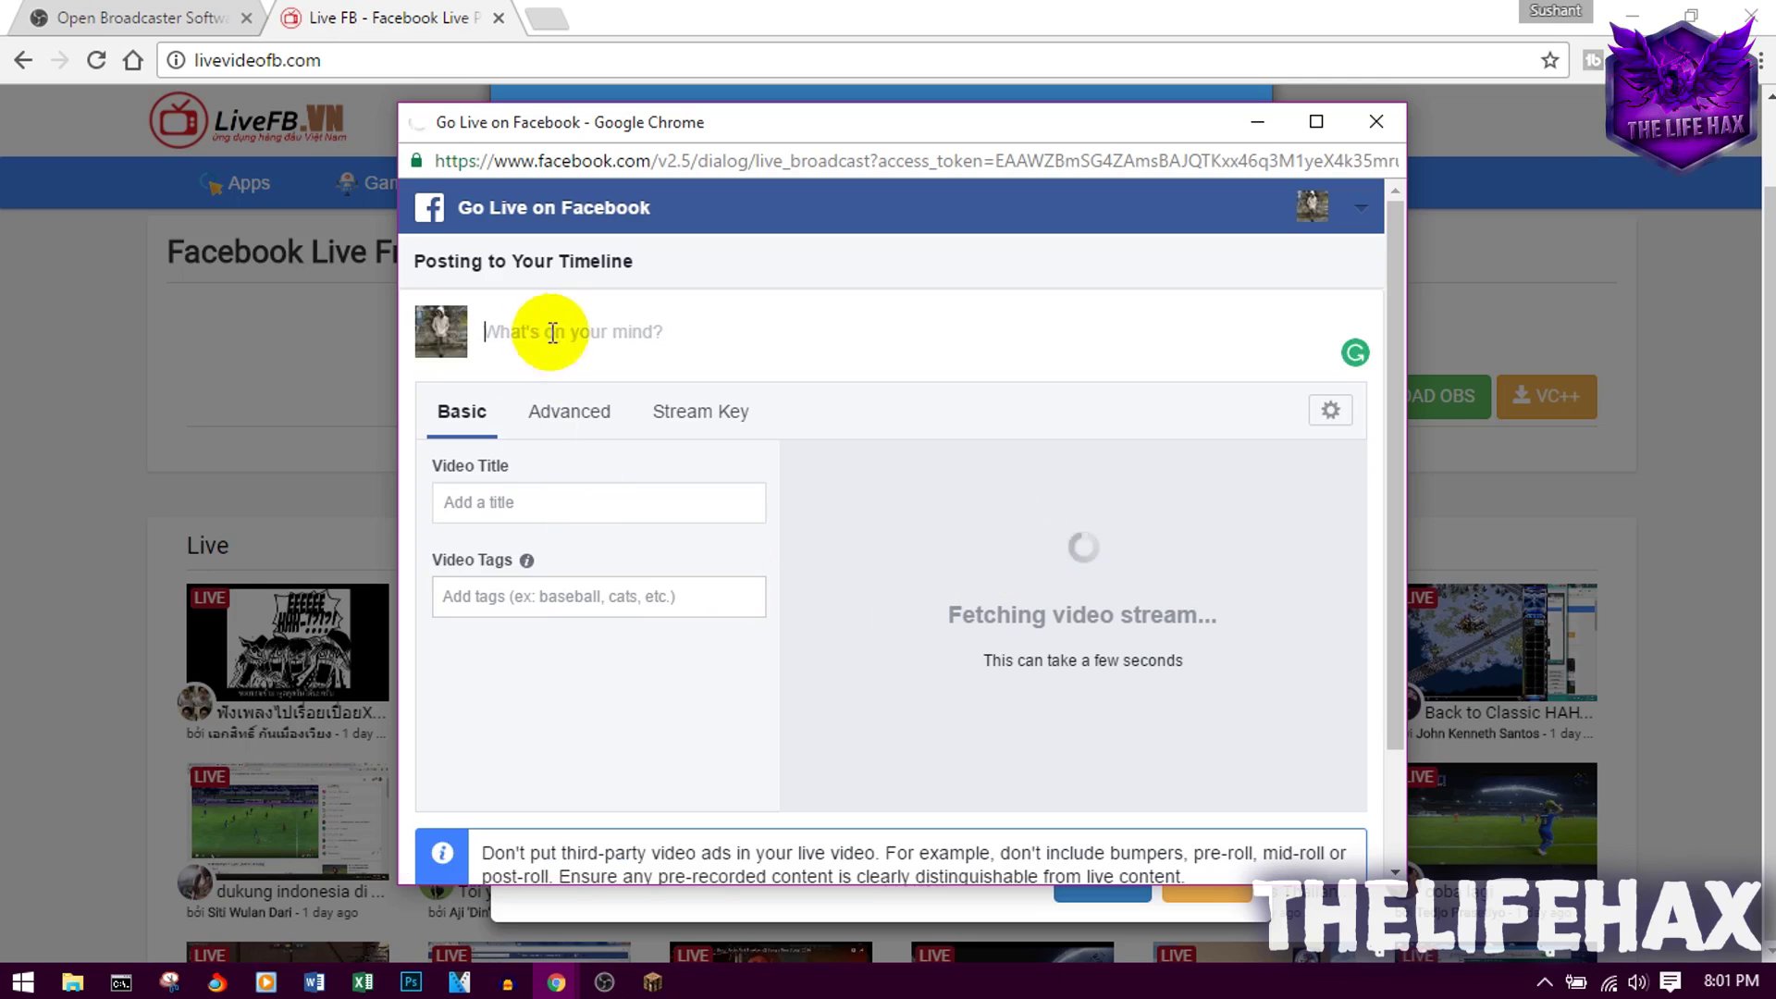
- Write 'Let's play minecraft' as the live post text and paste it as the Video Title
type("Let's  play minecraft")
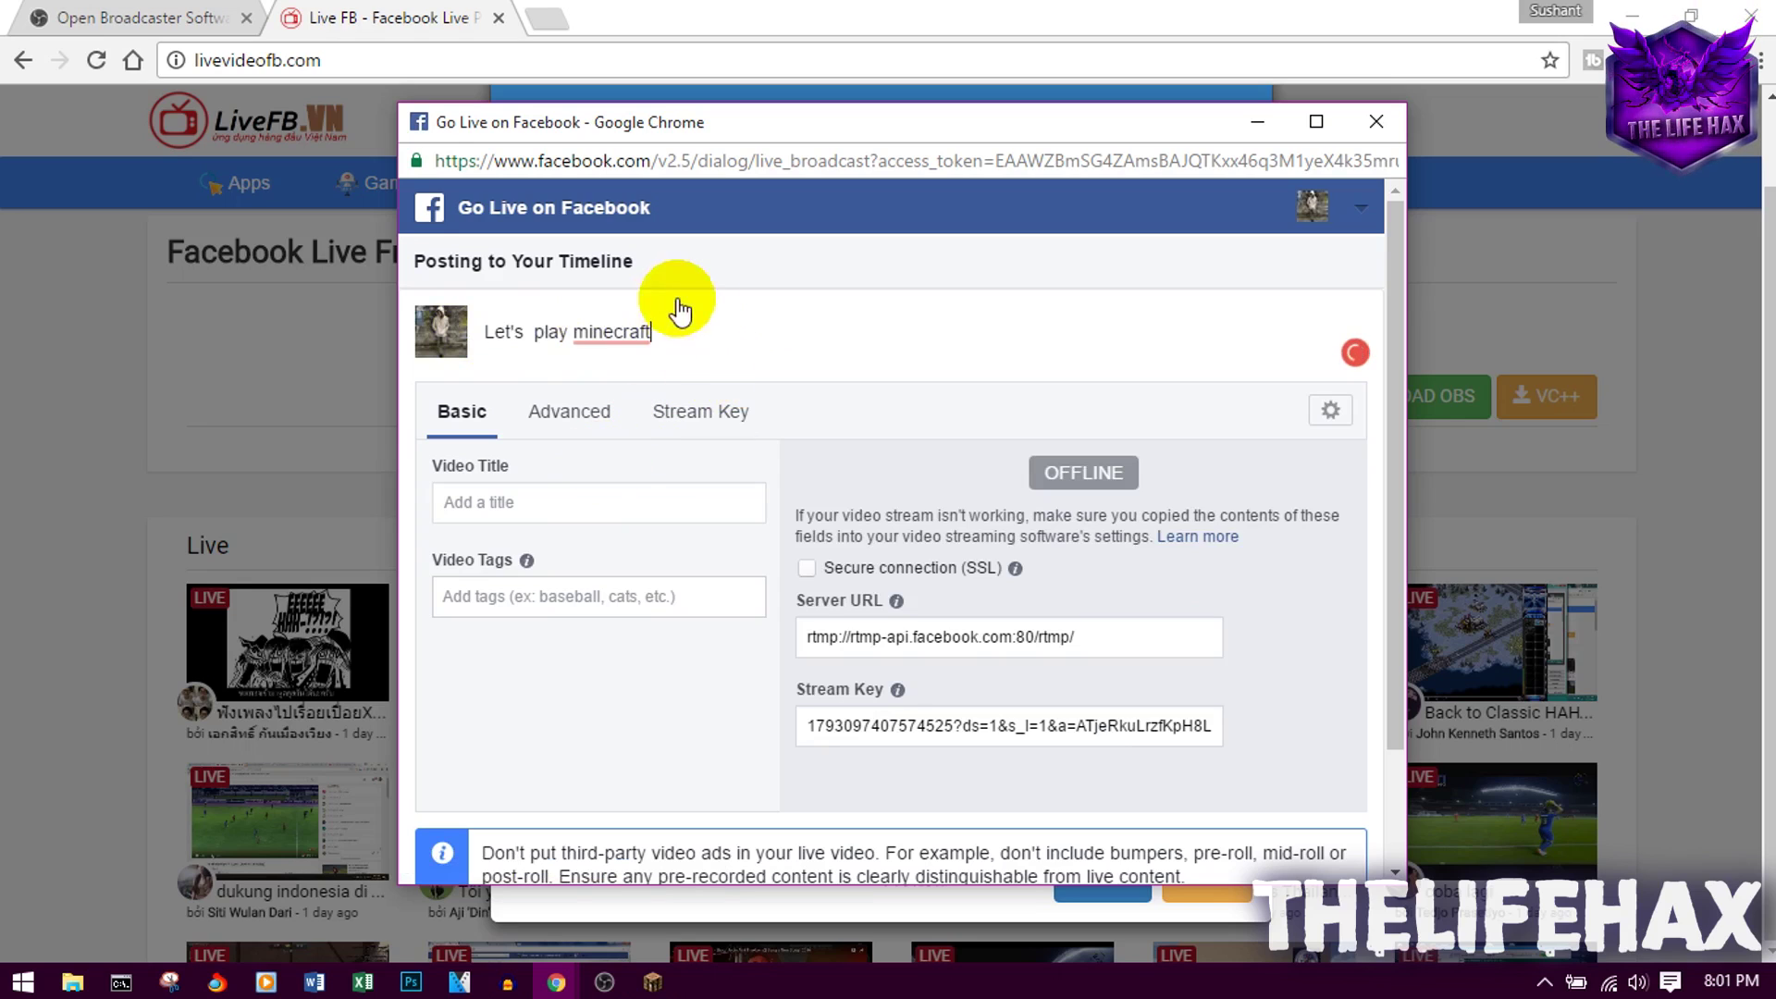
key("ctrl+a")
key("ctrl+c")
left_click(523, 516)
key("ctrl+v")
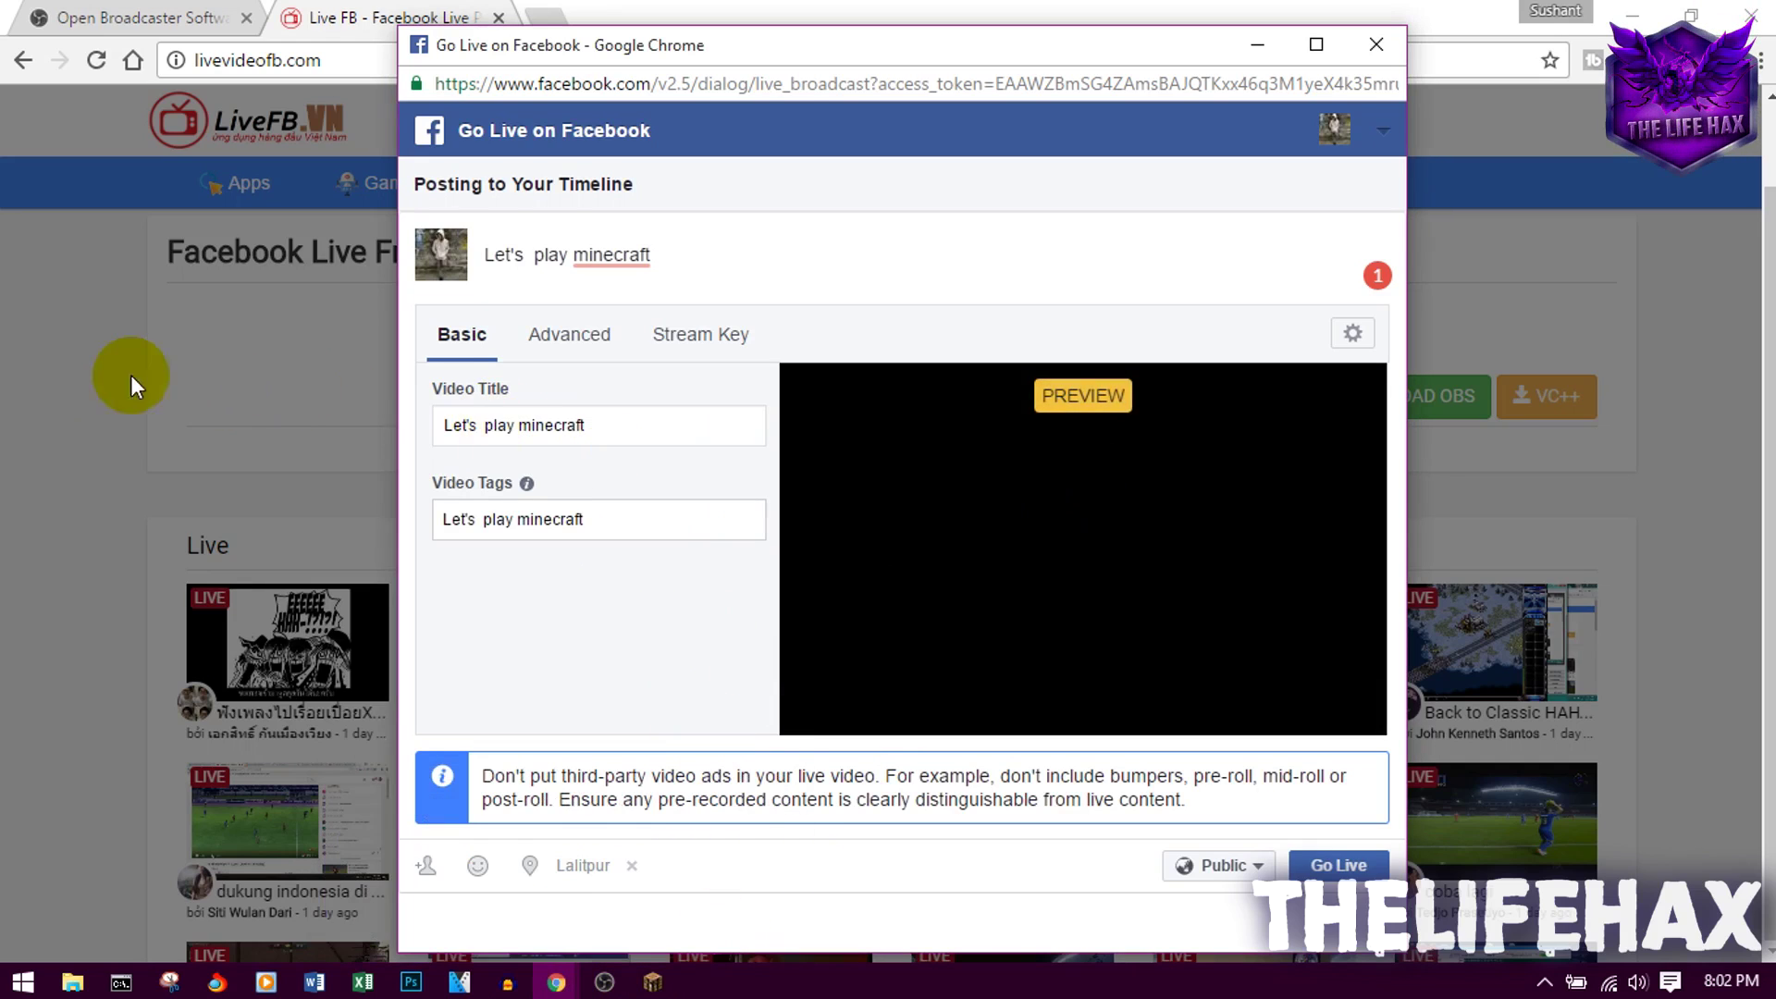
left_click(95, 325)
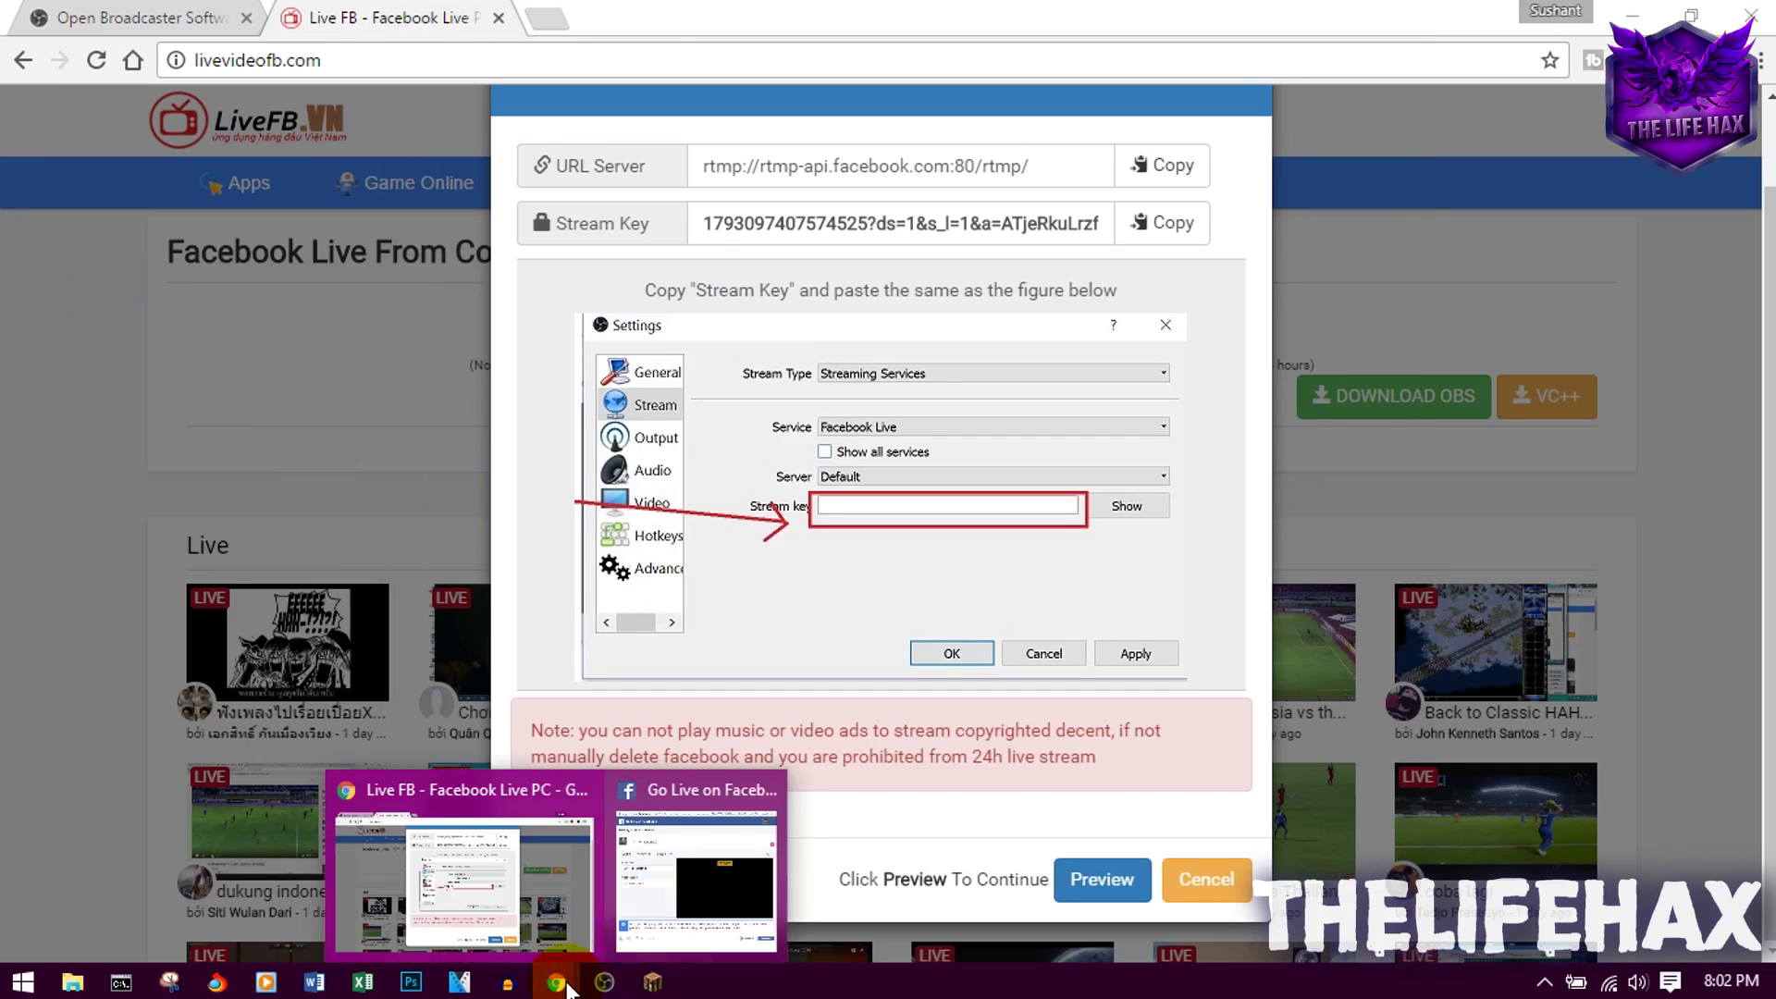
- Check the Go Live preview of Minecraft with the webcam inset, then return to OBS
left_click(652, 842)
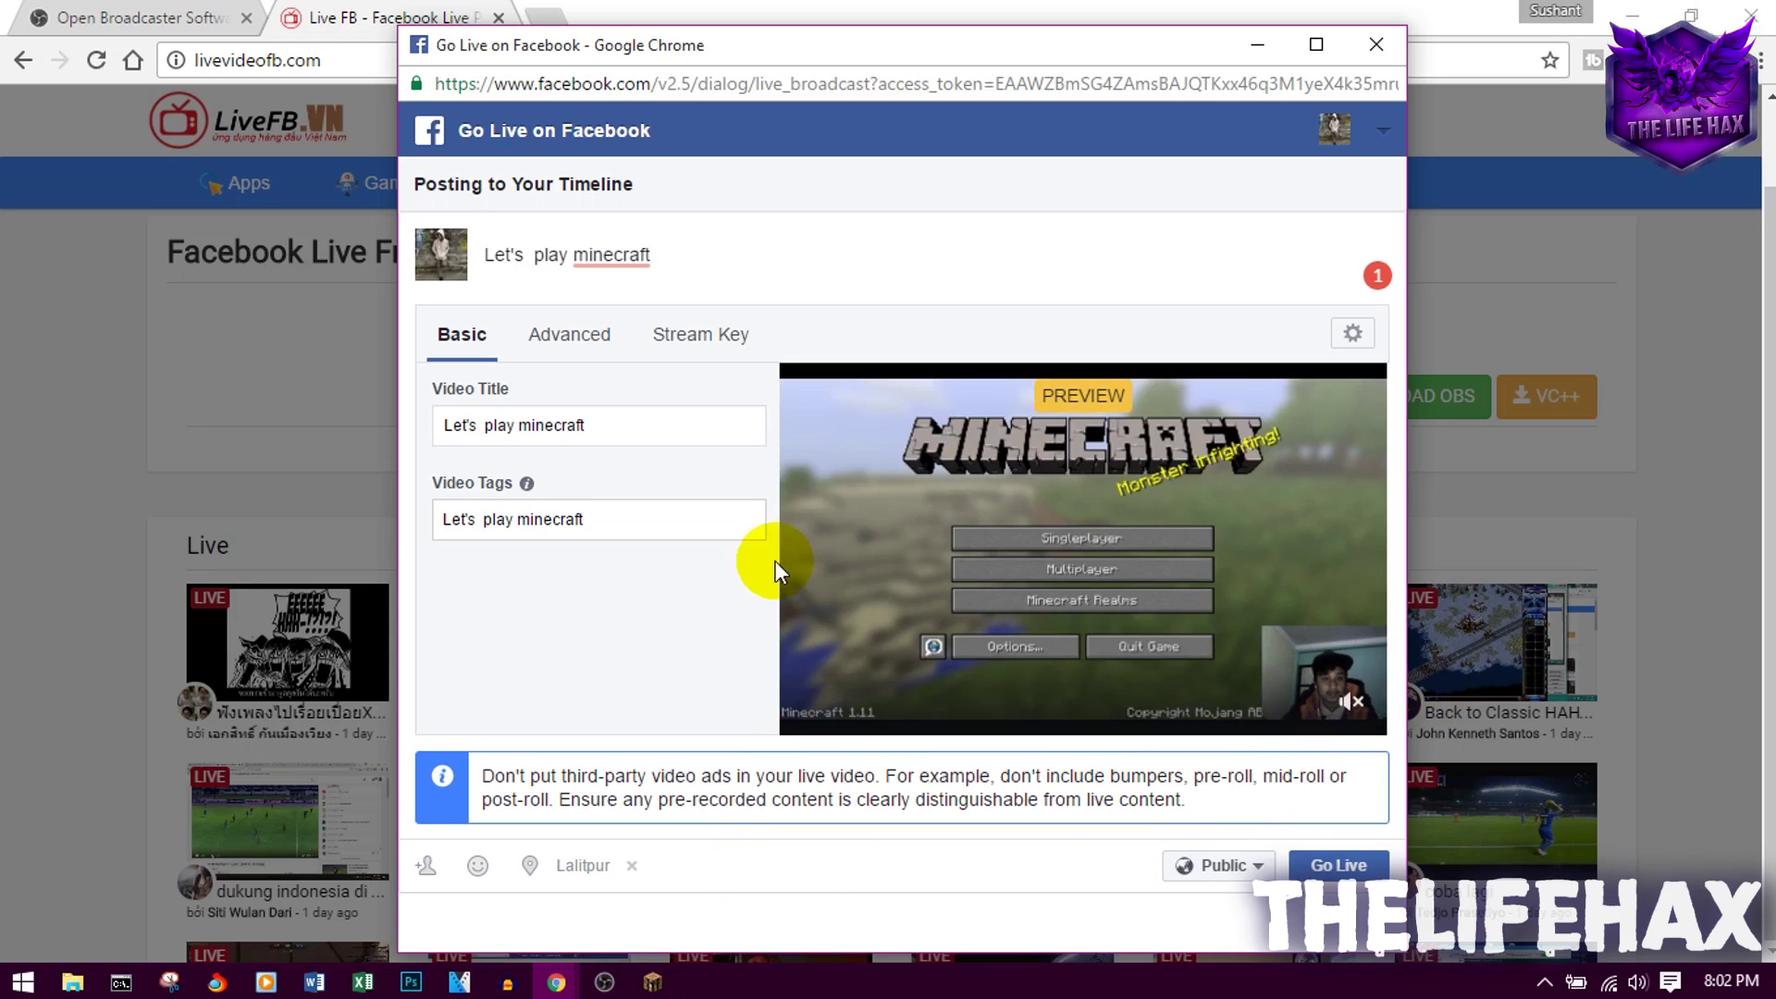
left_click(602, 986)
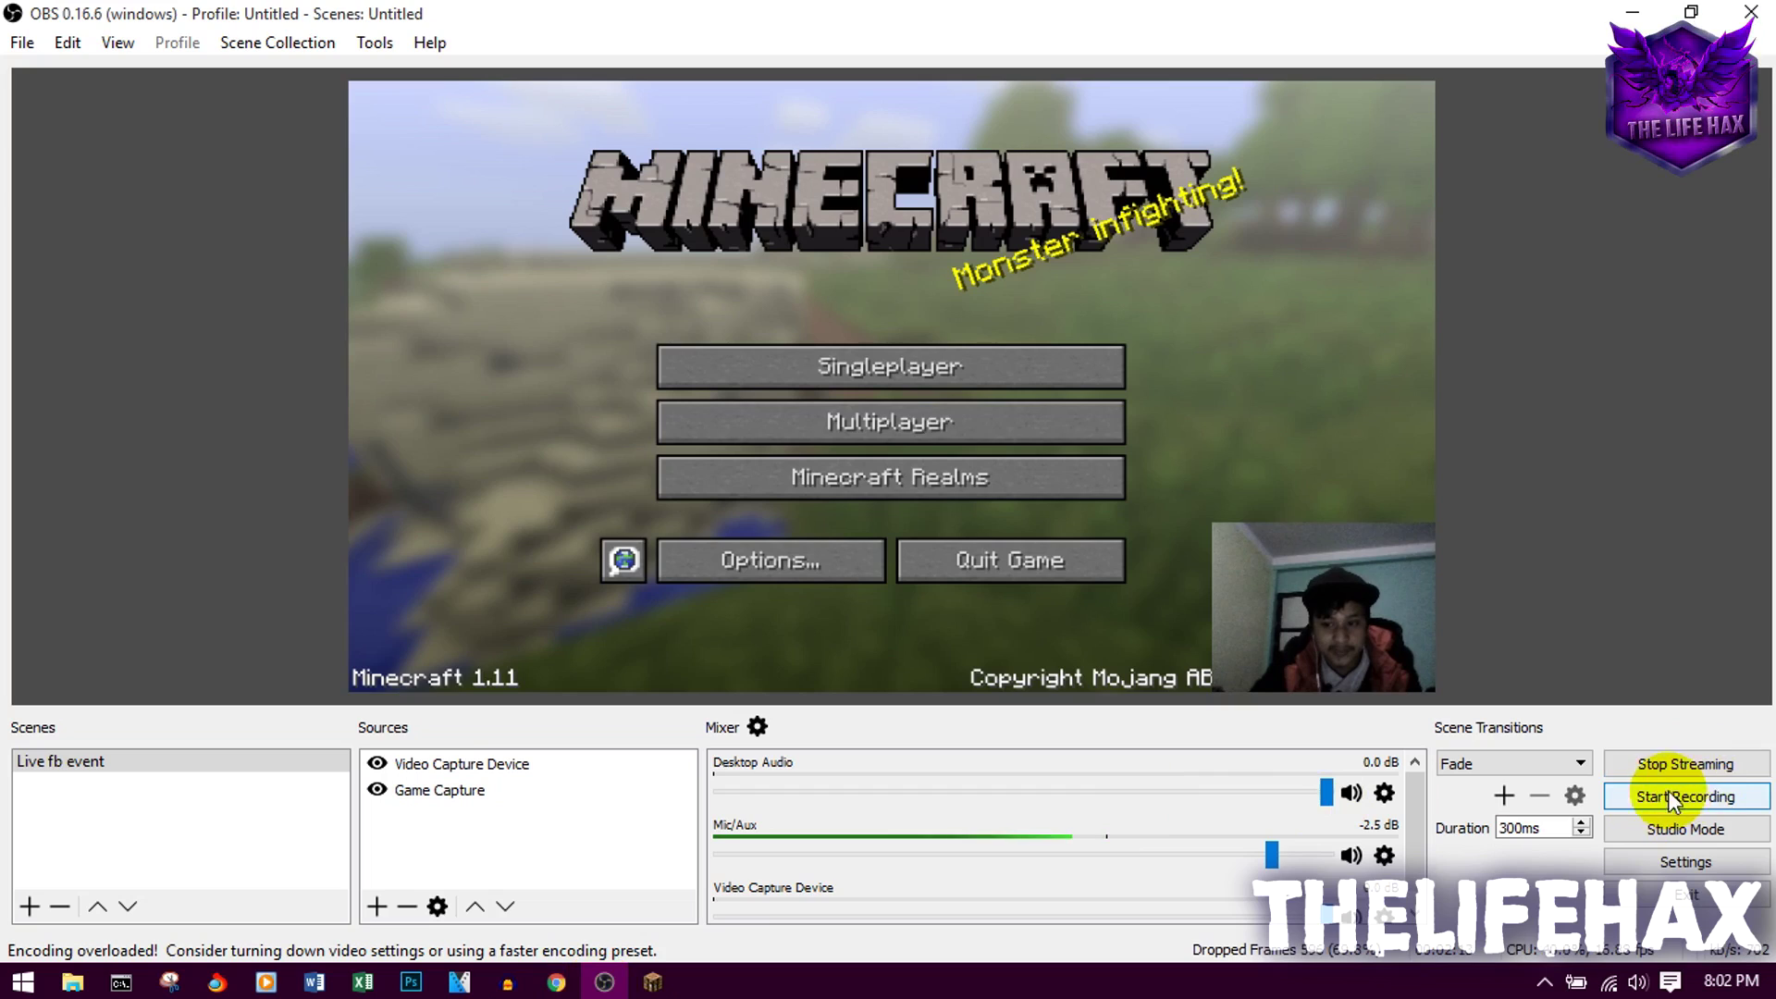
- Stop the OBS stream and check the Go Live on Facebook window
left_click(1713, 768)
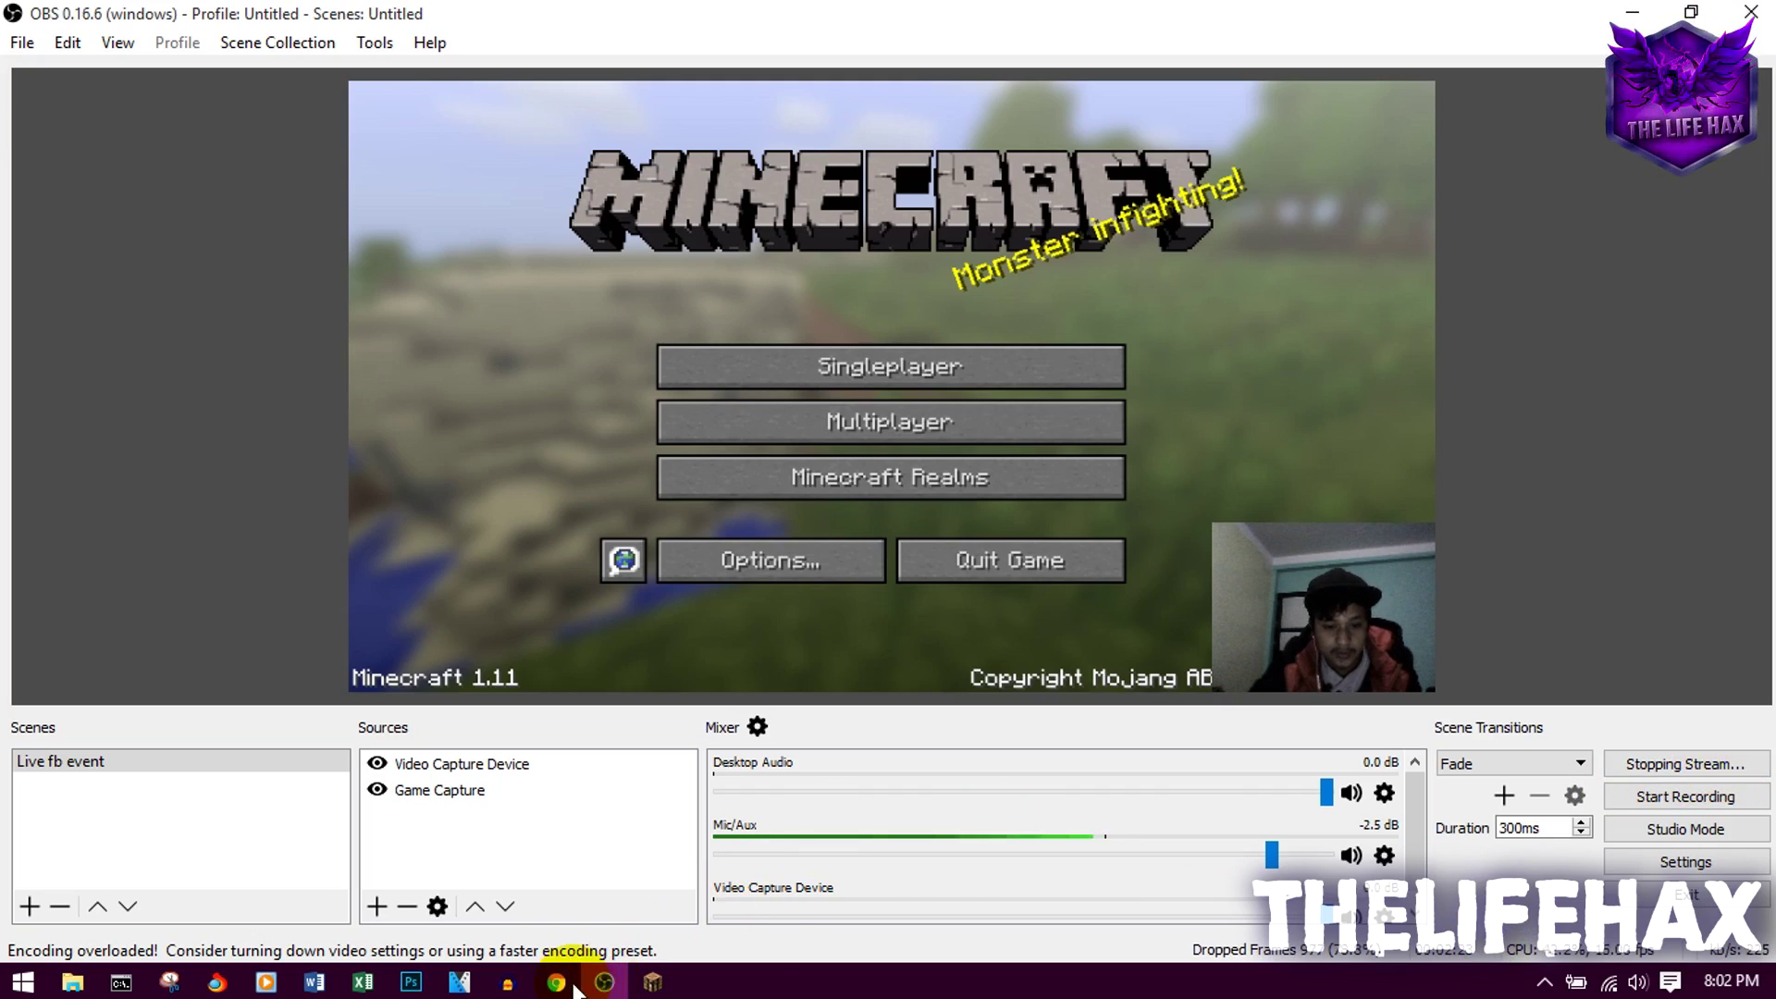
mouse_move(558, 986)
left_click(696, 886)
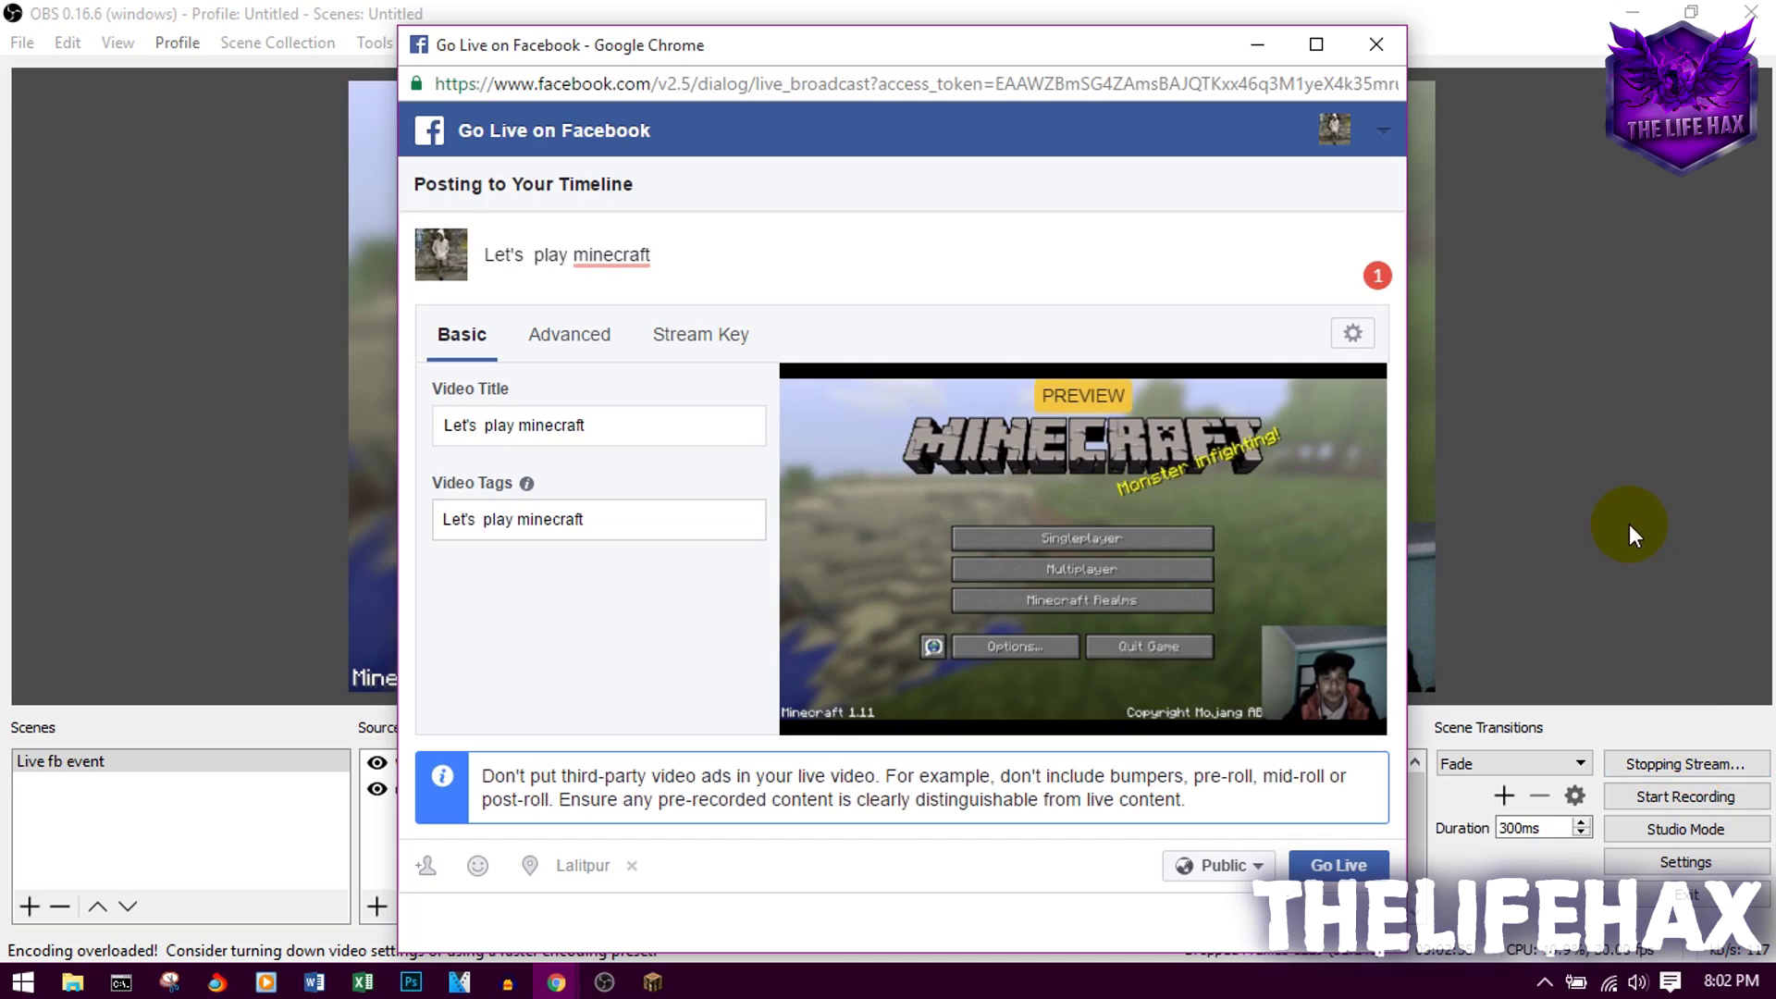
- Quit OBS Studio, confirming Yes in the Exit OBS prompt
left_click(1629, 524)
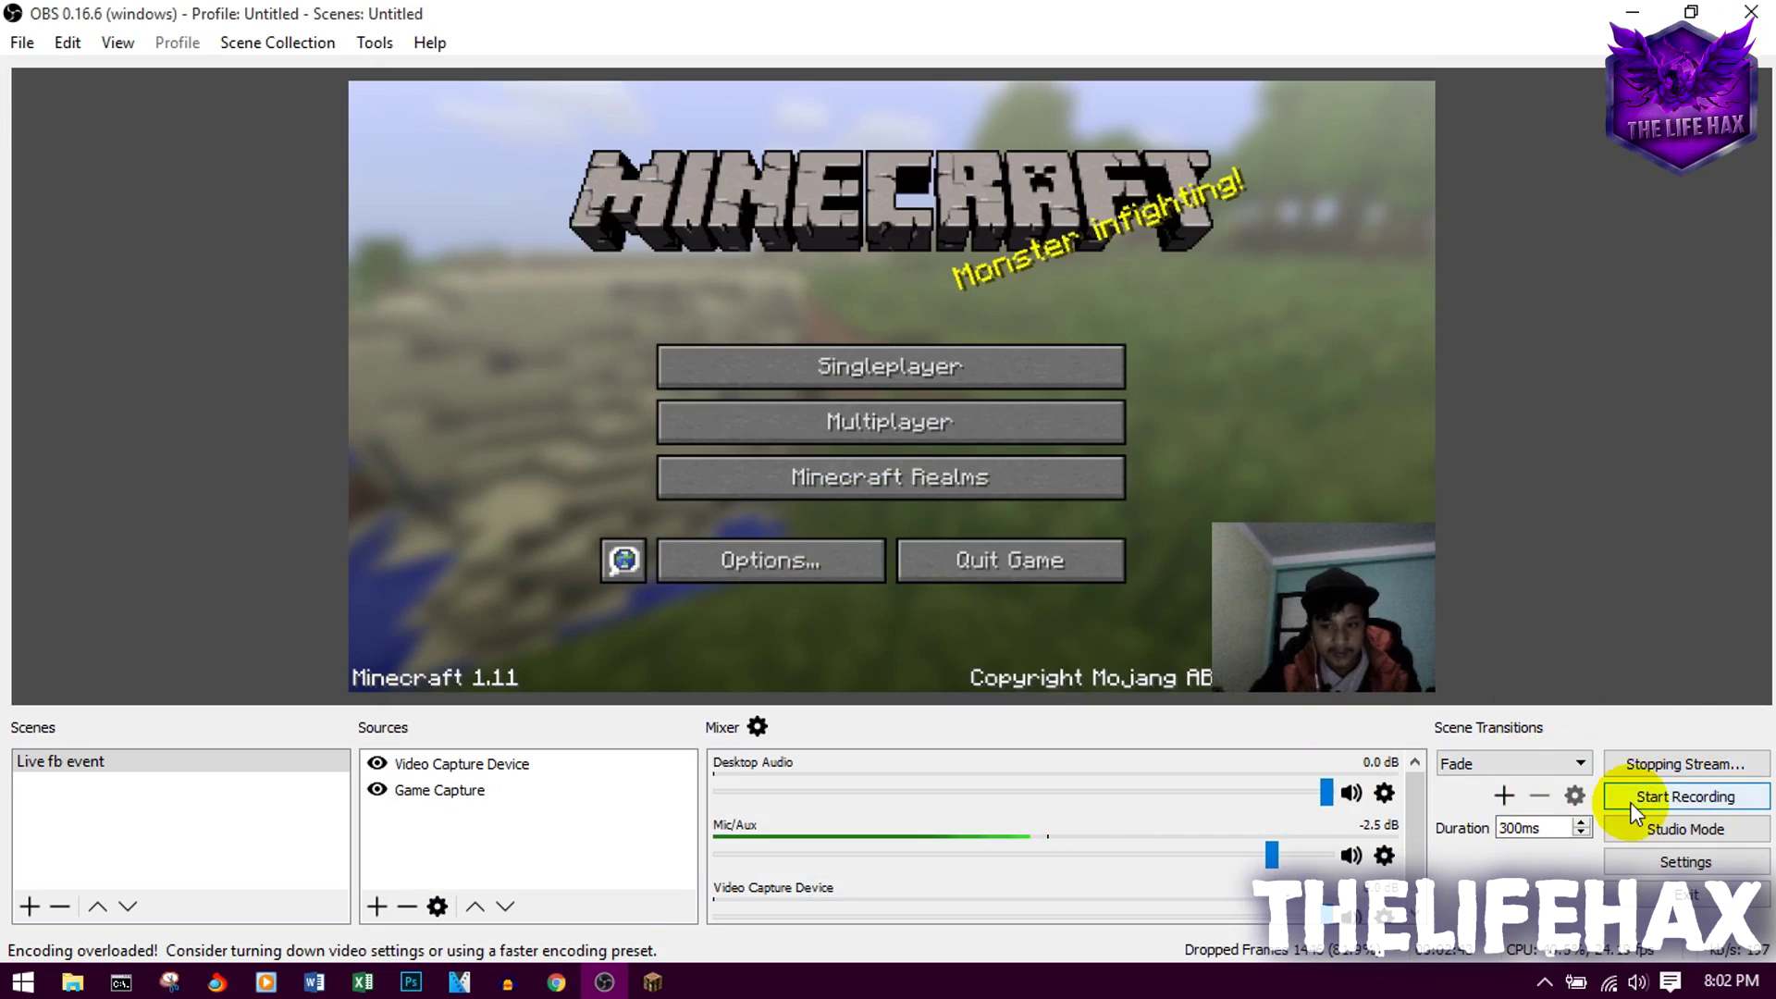
left_click(1752, 13)
left_click(1047, 529)
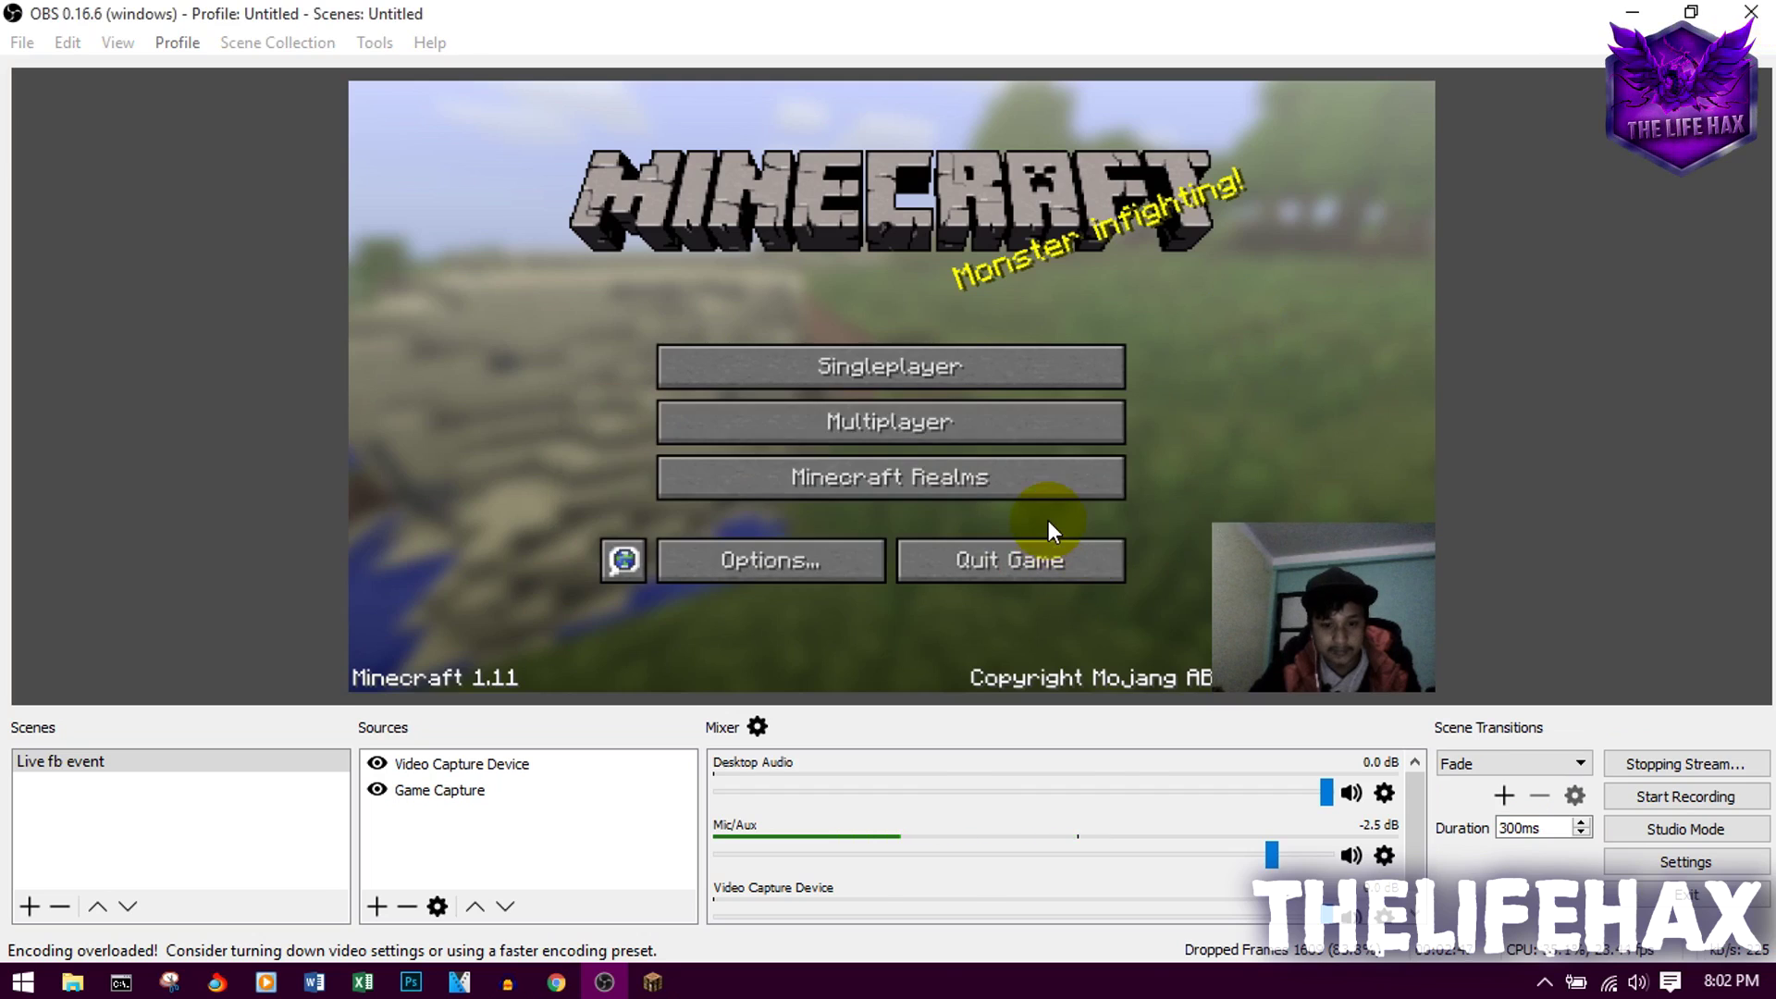
- Relaunch OBS as a smaller restored window and restart streaming to Facebook
left_click(604, 983)
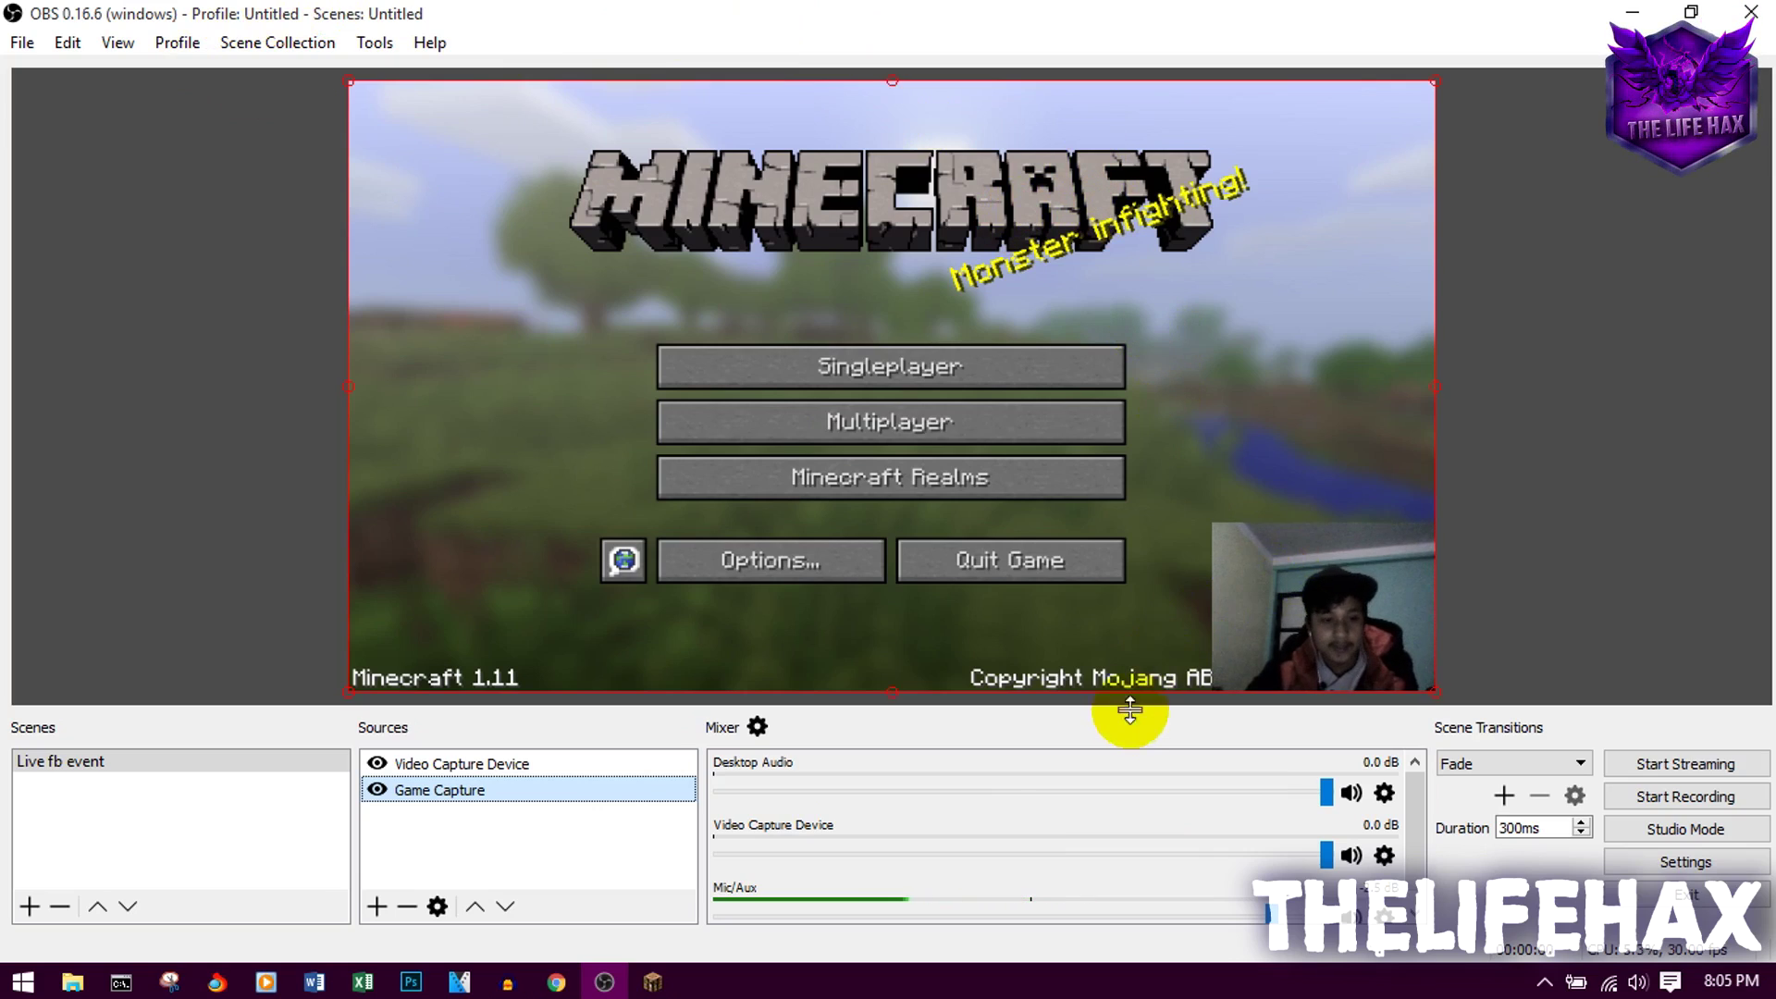
left_click_drag(1068, 13, 991, 281)
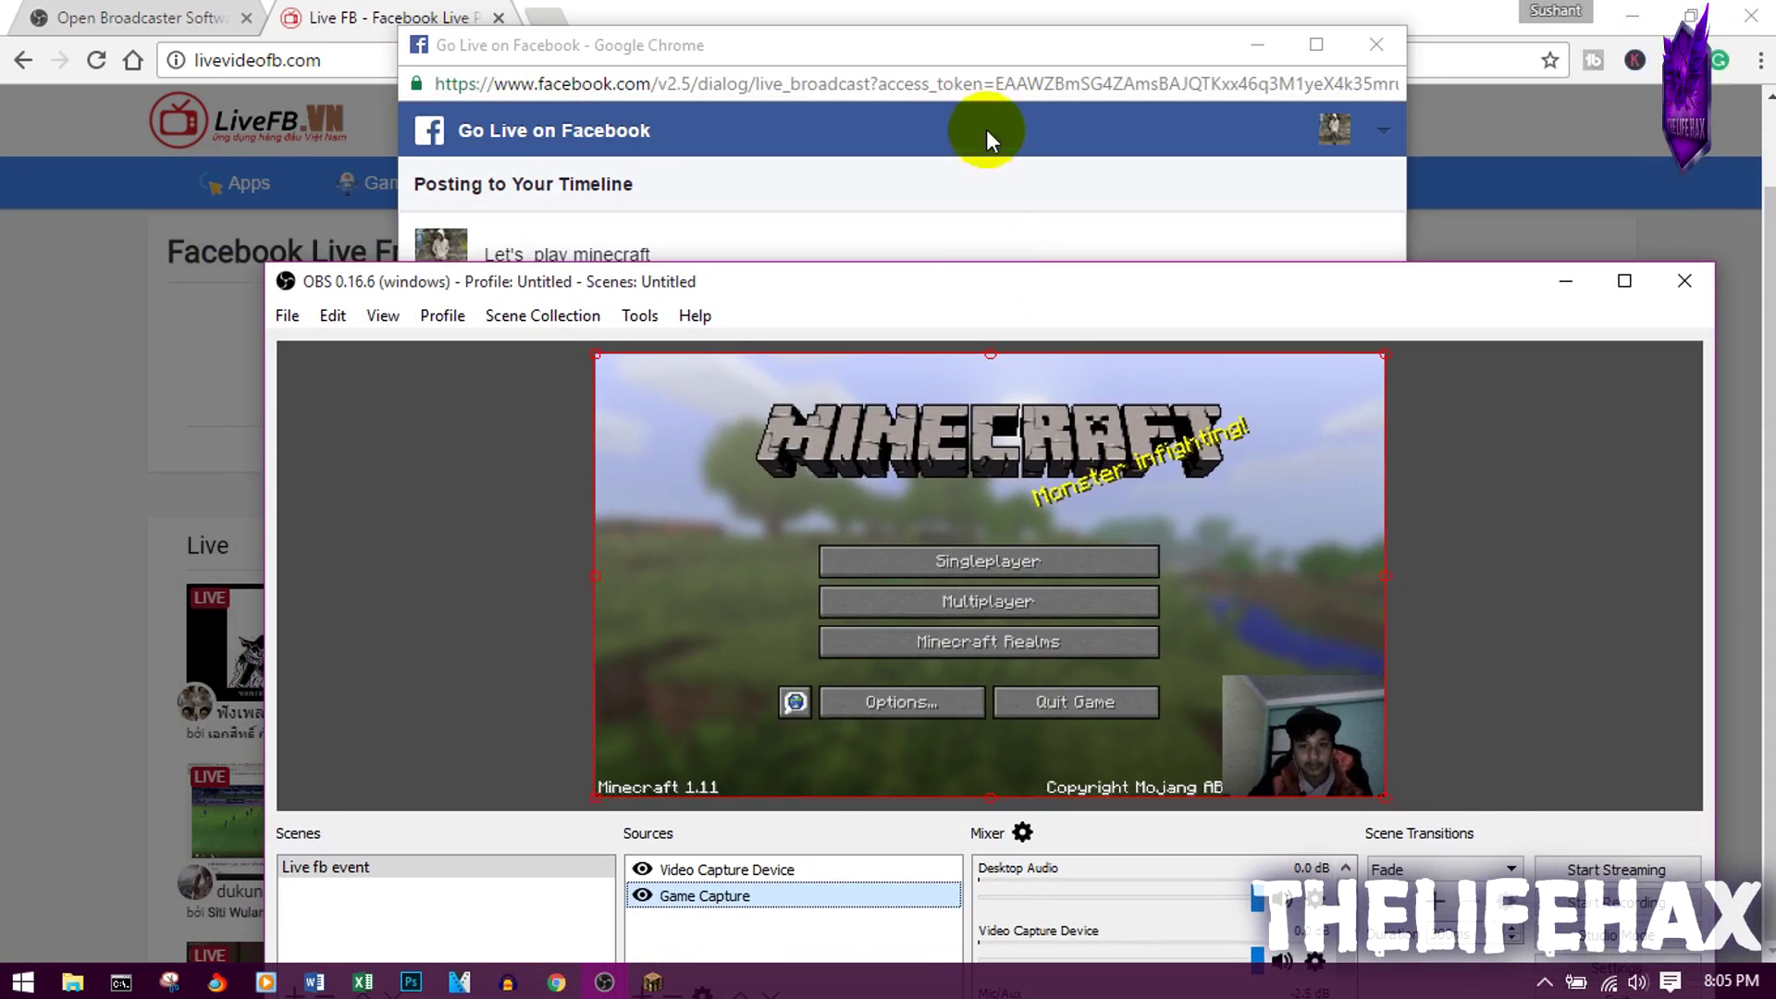
left_click(1615, 872)
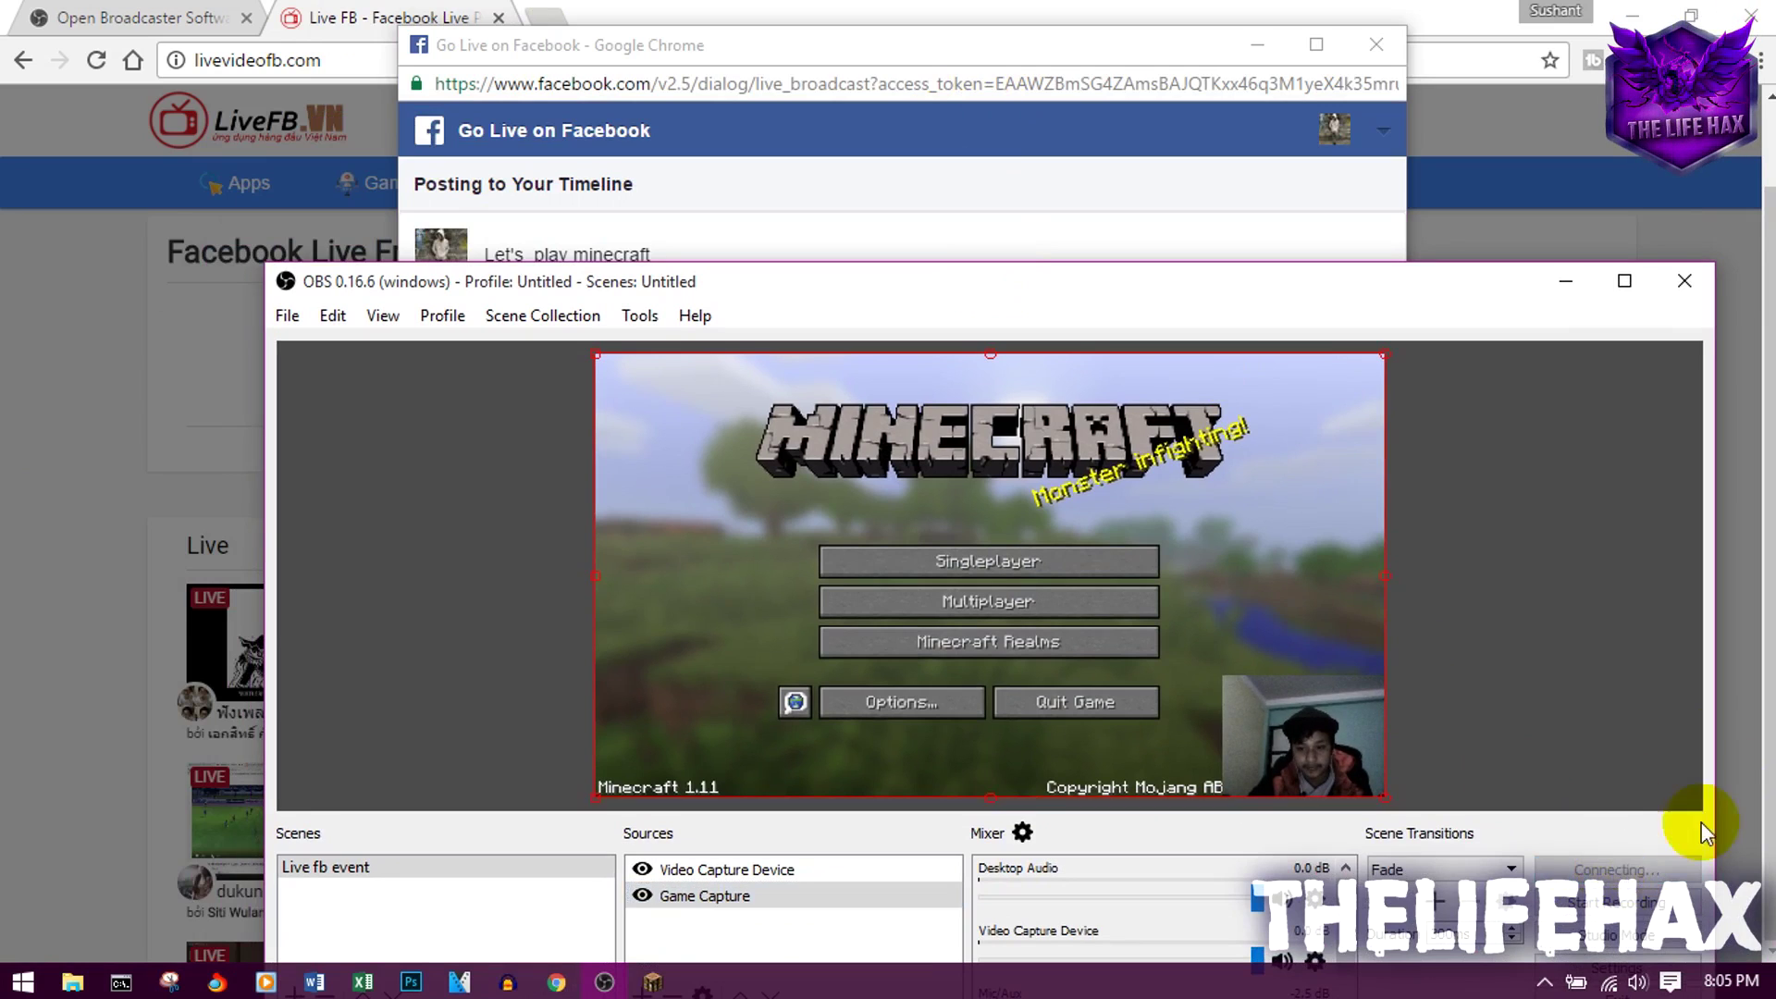
left_click(985, 52)
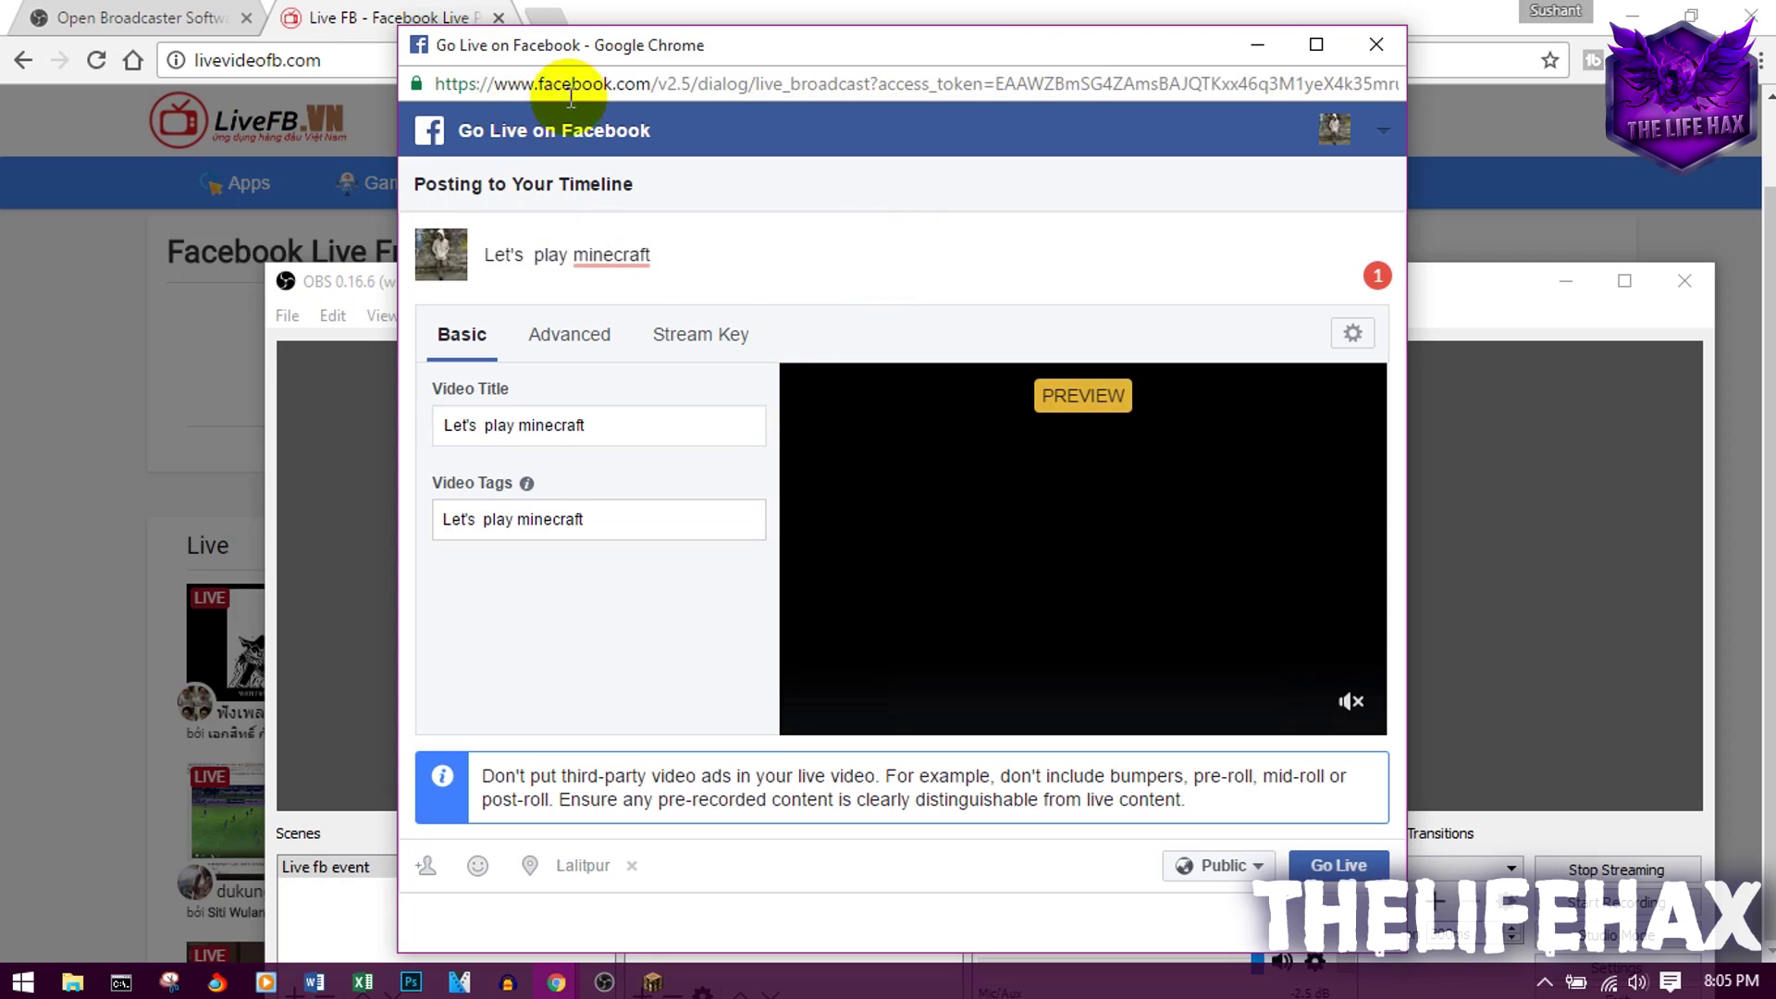
- Shift the Go Live window left and close the extra blank broadcast window
left_click_drag(813, 55, 699, 50)
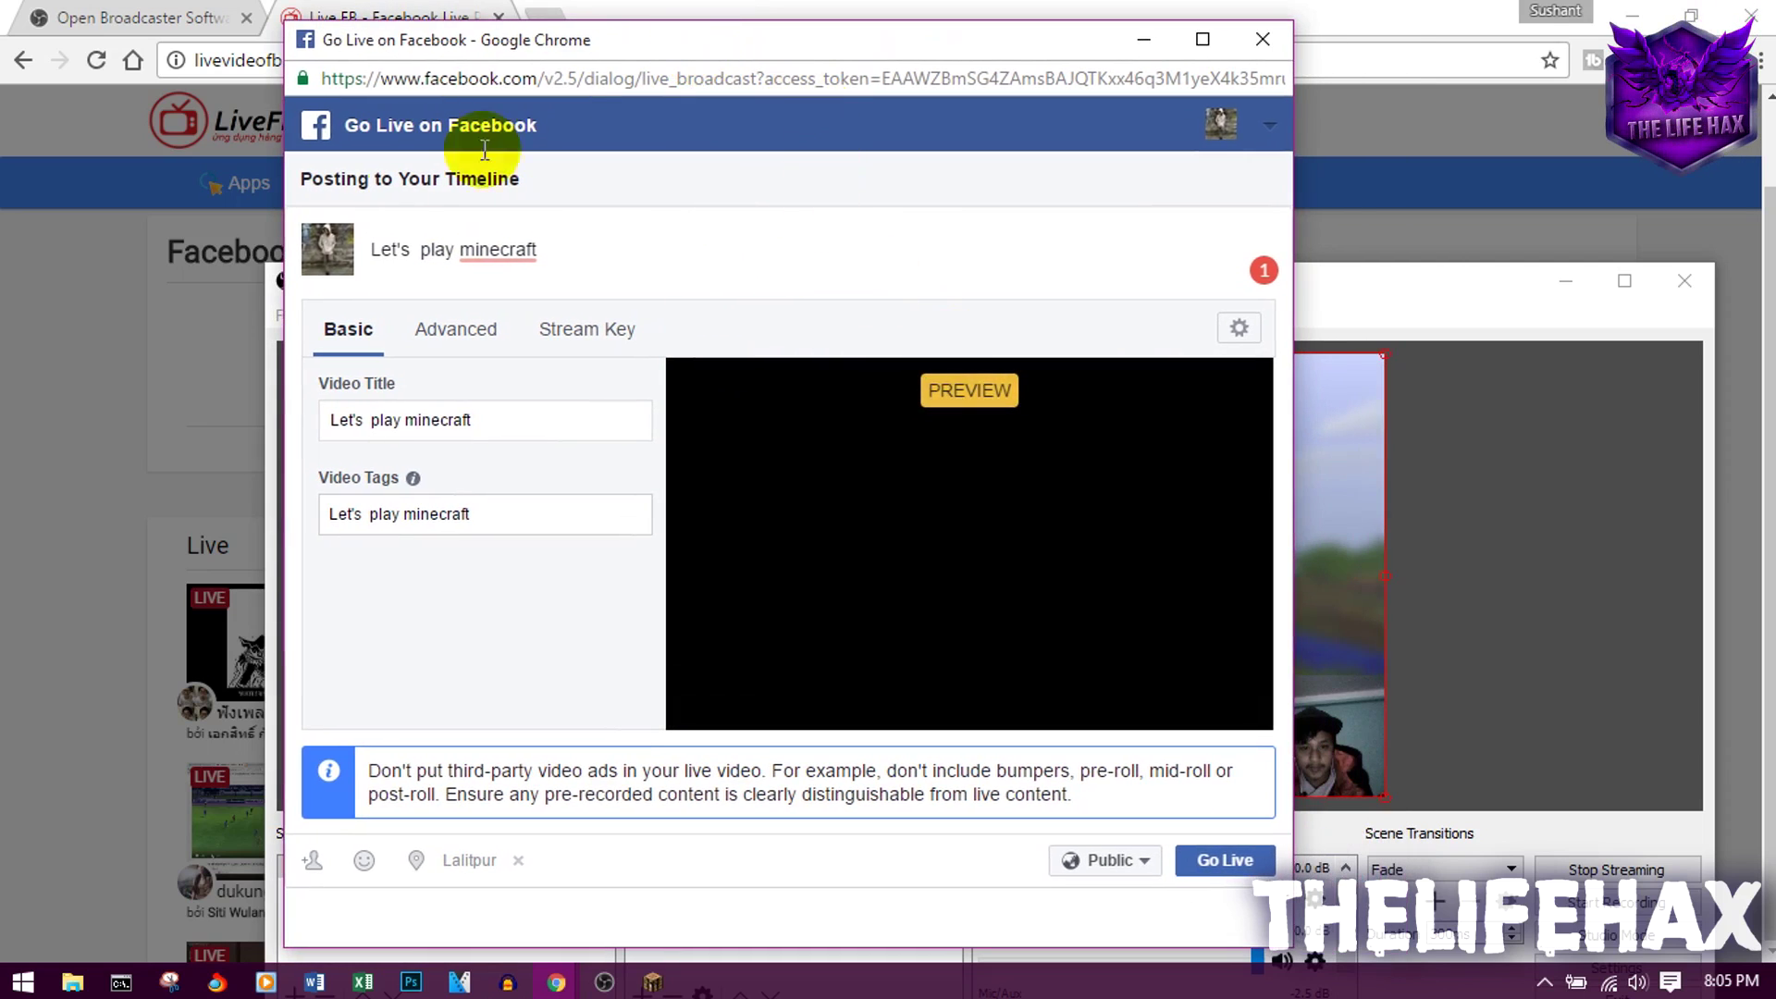
left_click(344, 15)
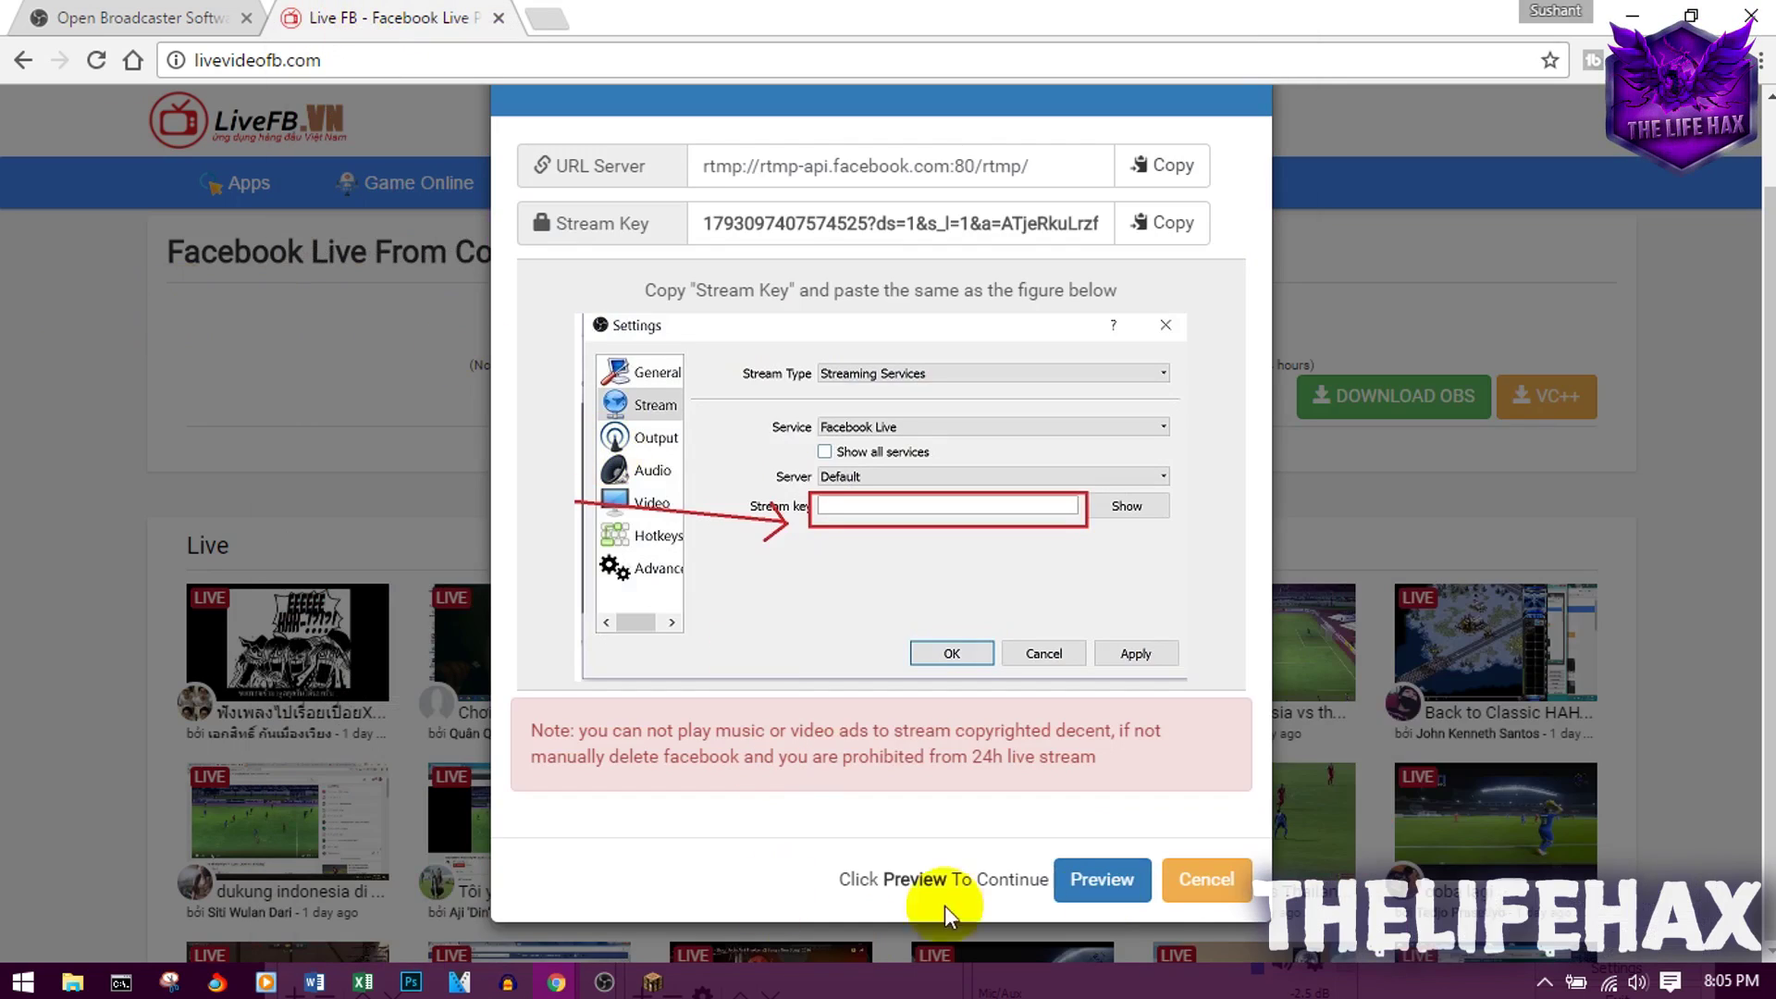
left_click(1110, 884)
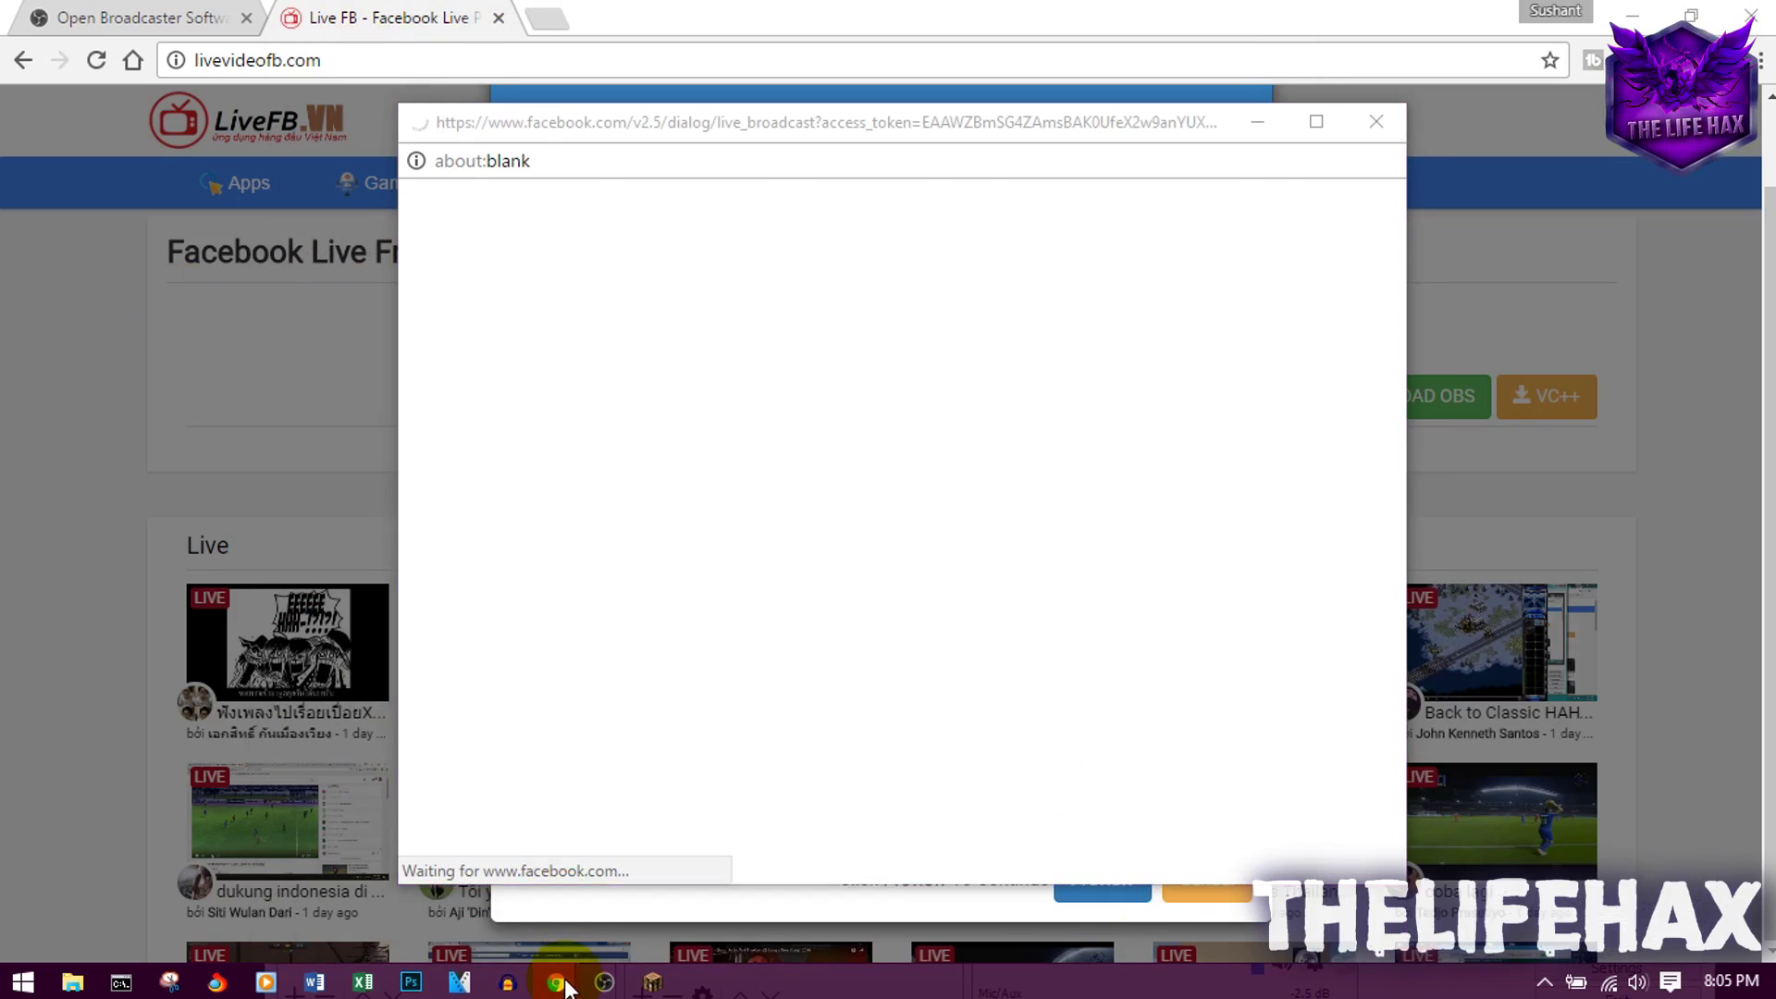
mouse_move(560, 981)
mouse_move(862, 832)
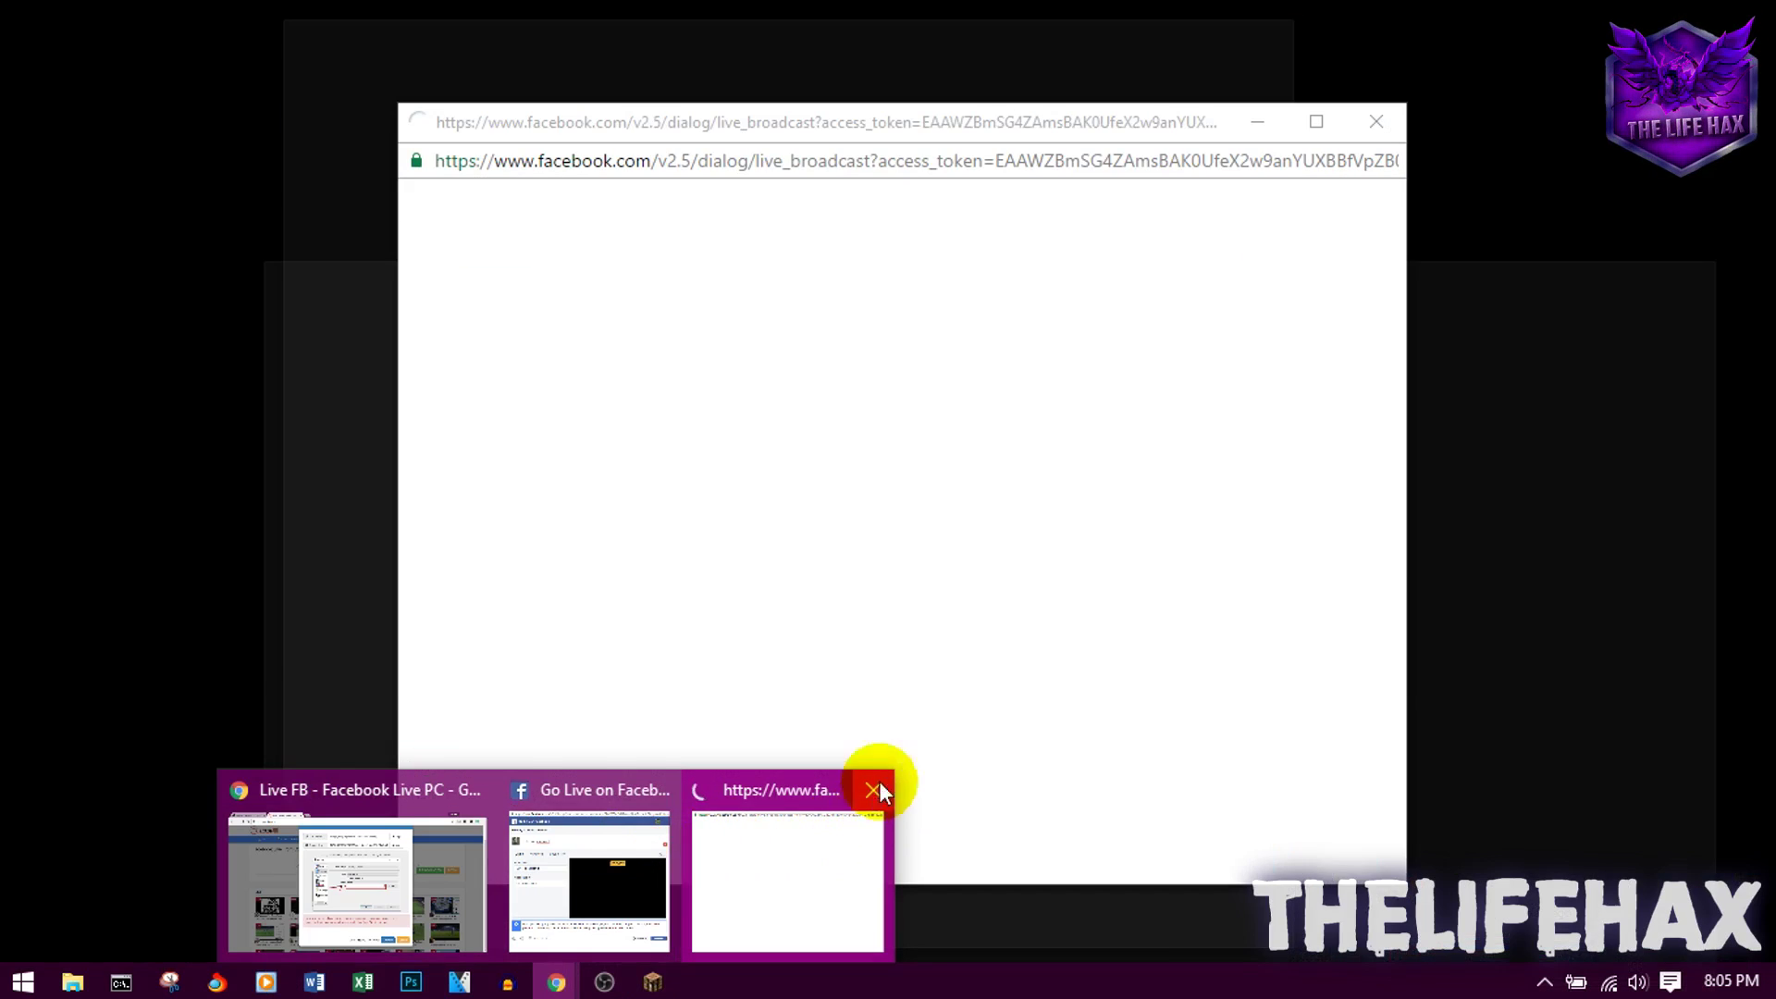
left_click(875, 797)
left_click(748, 918)
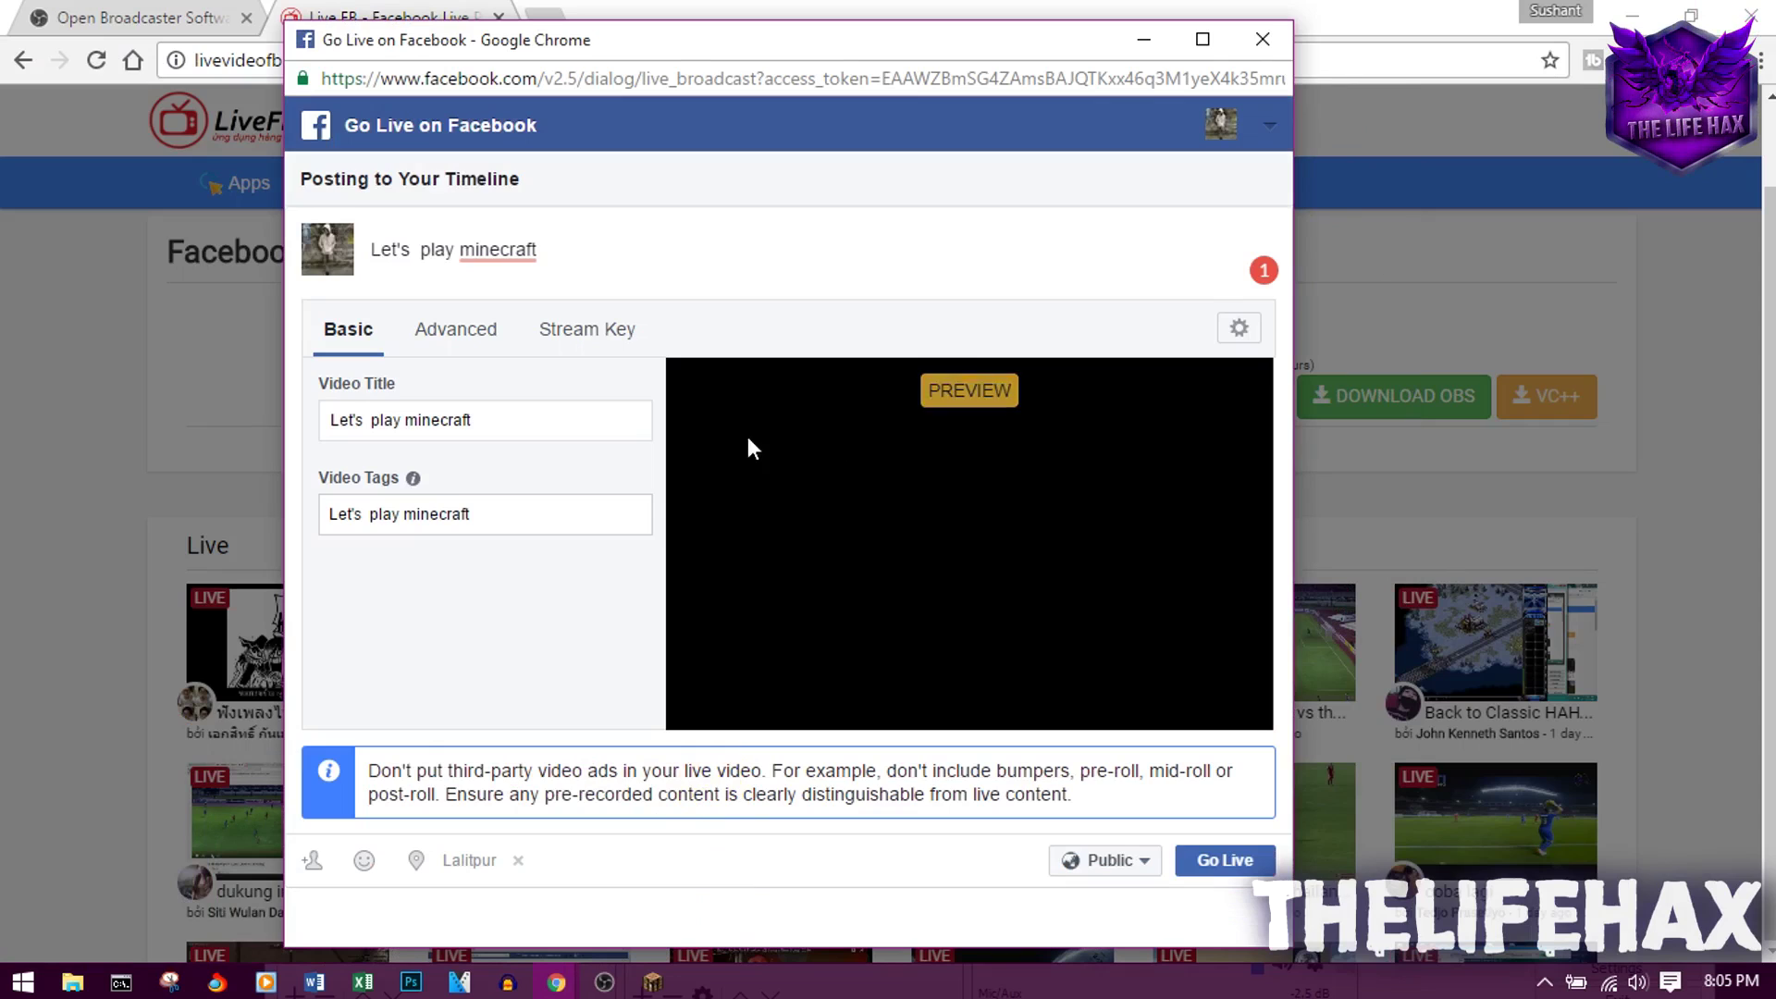
- Publish the live Minecraft broadcast to the Facebook timeline
left_click(1235, 862)
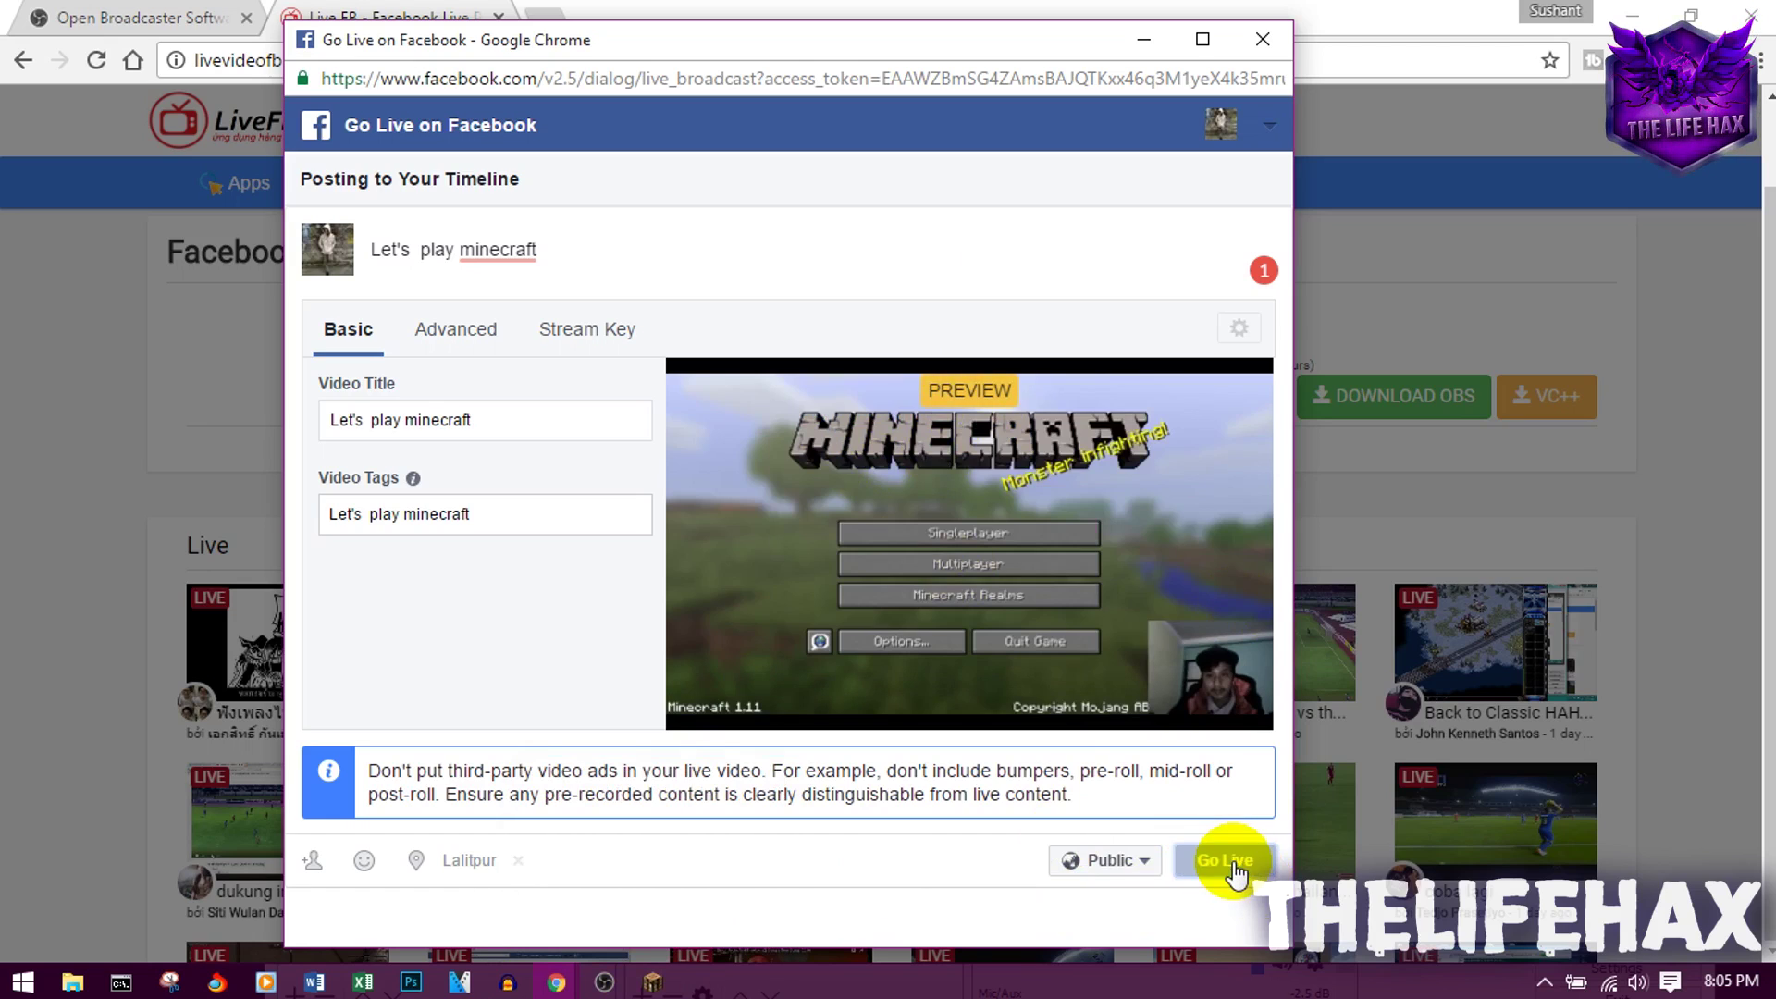
left_click(1235, 862)
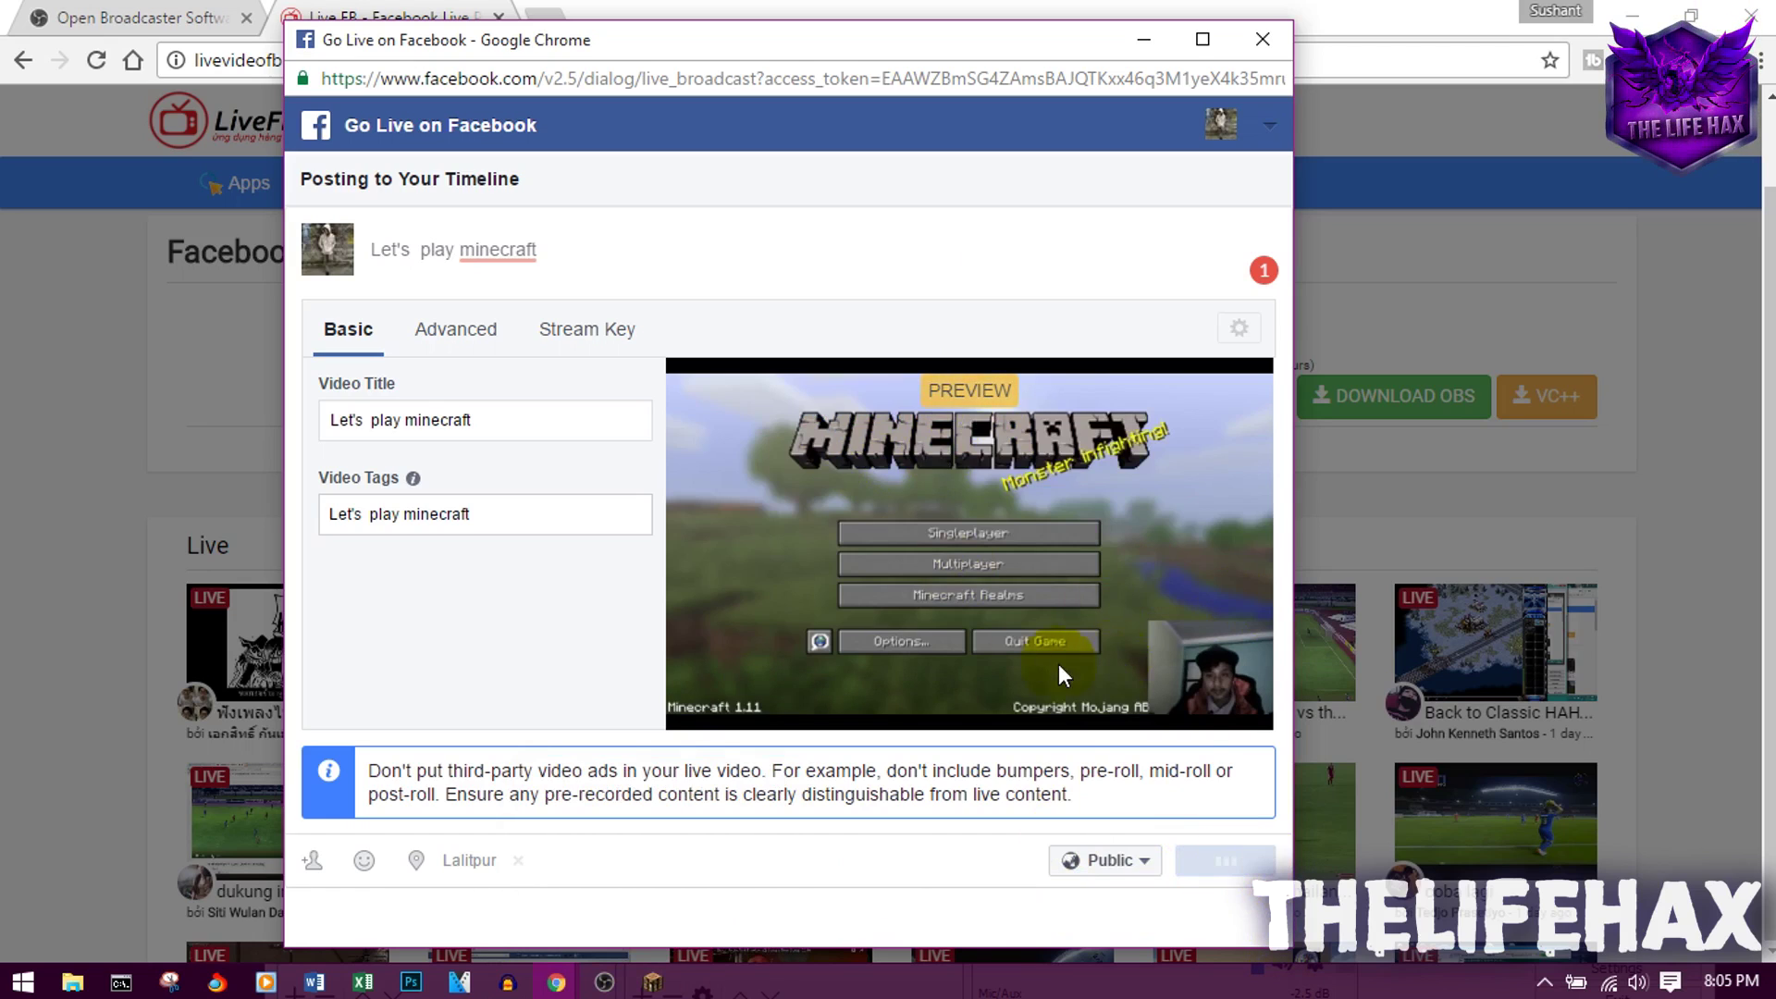
mouse_move(1257, 698)
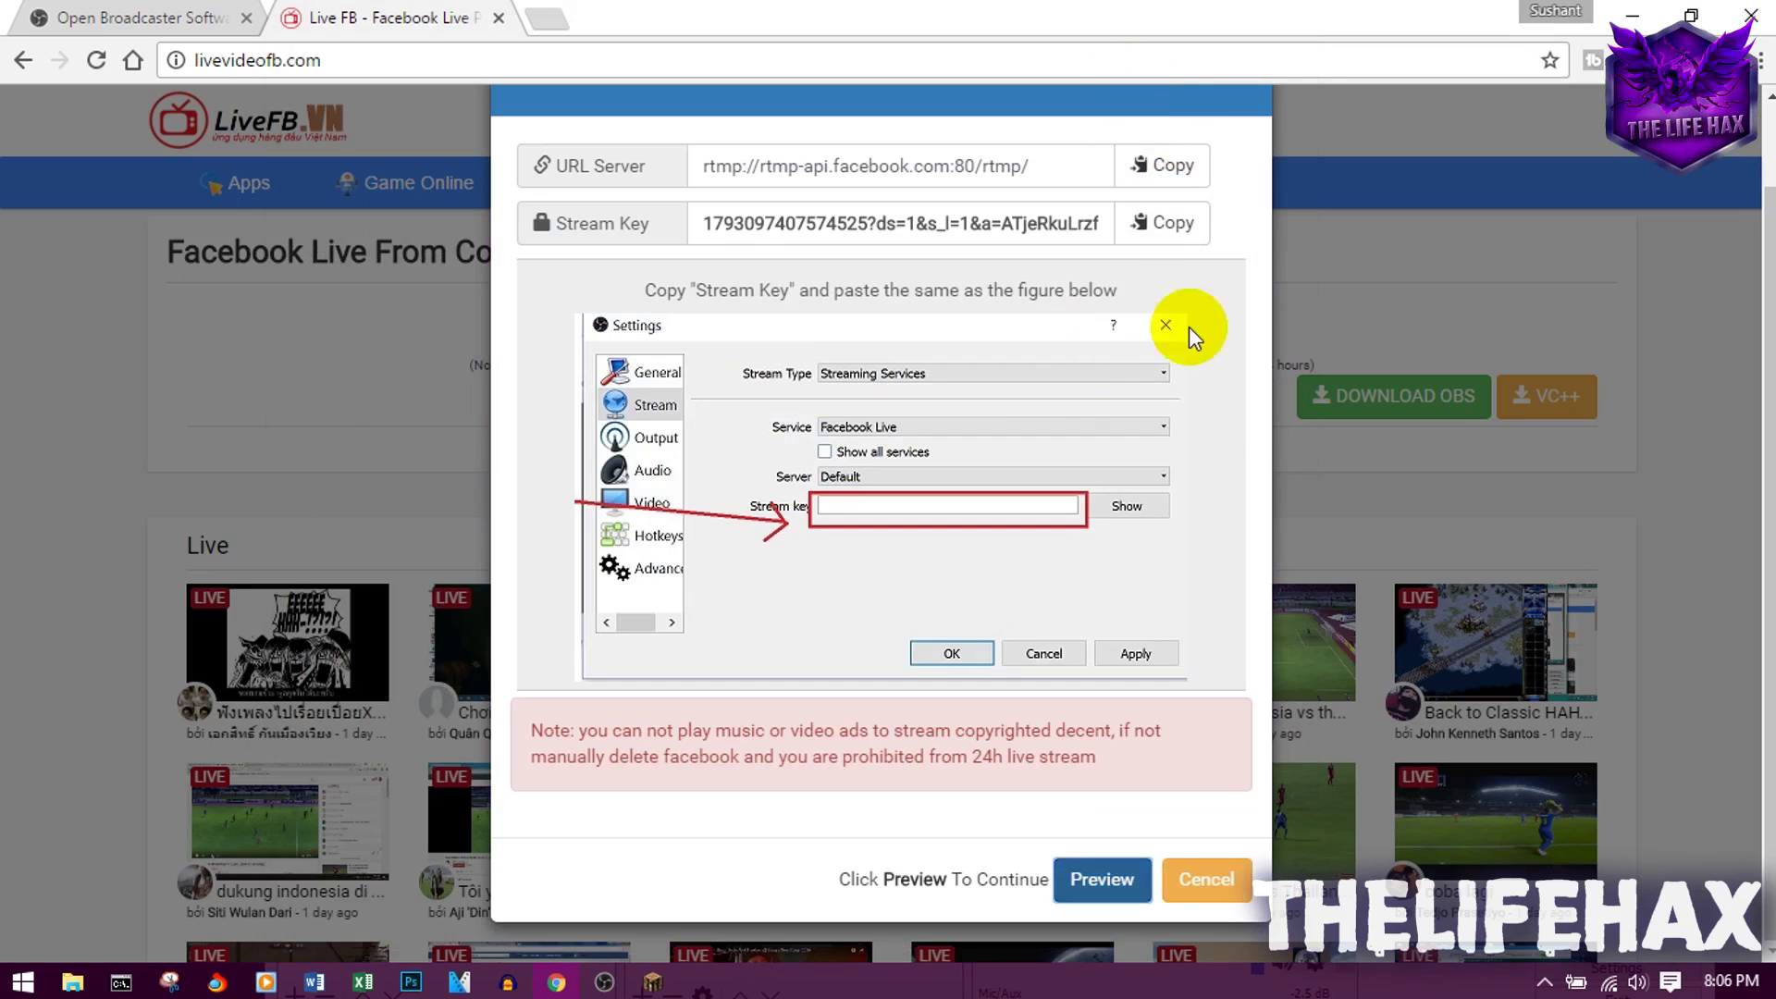
- Load facebook.com in a new browser tab
left_click(546, 23)
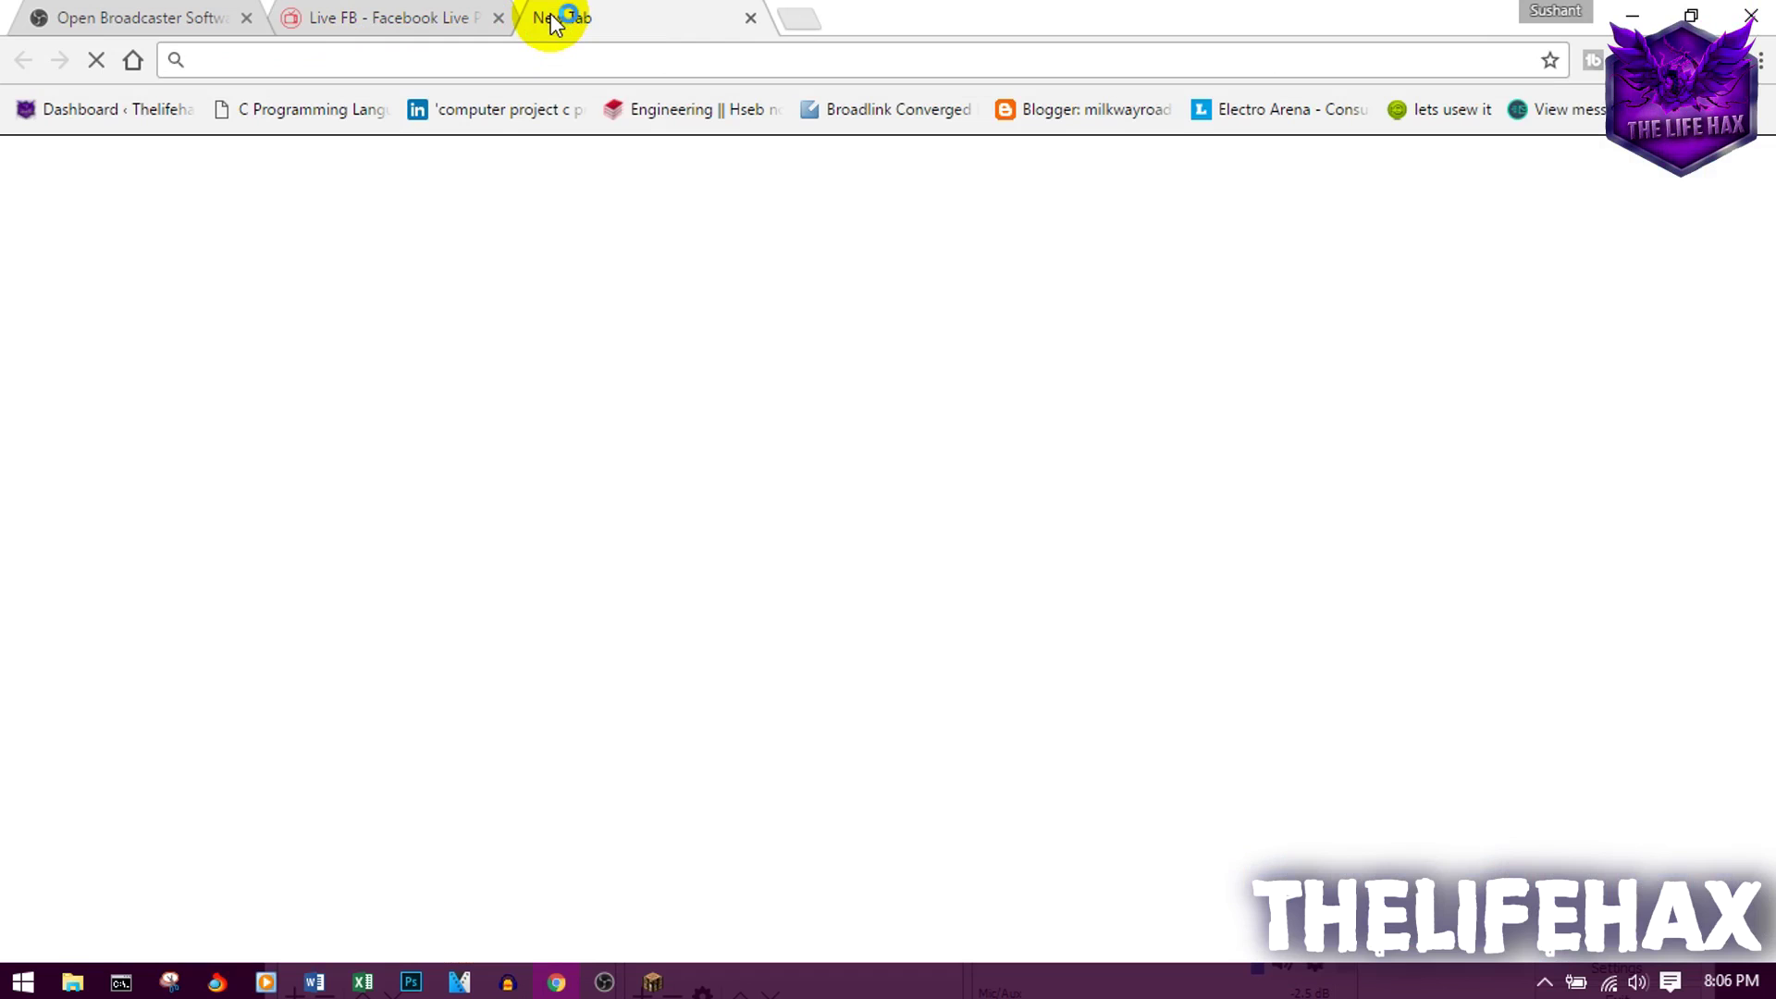
type("faceb")
key("Return")
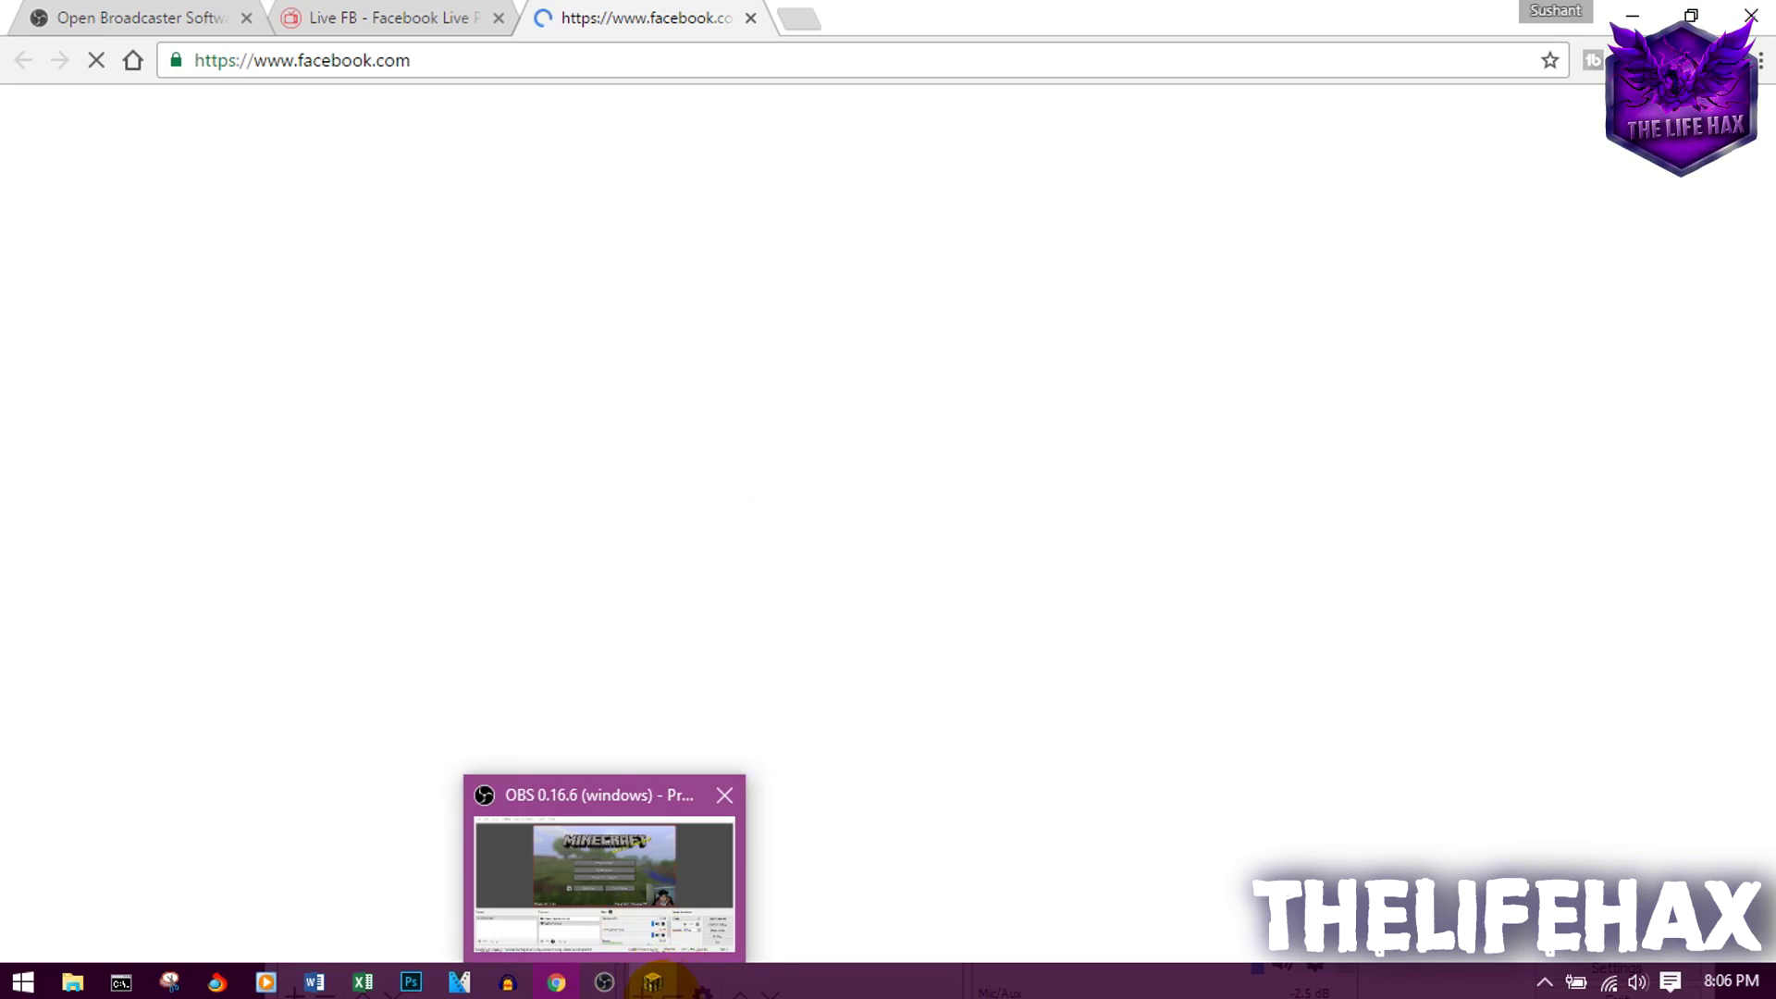
- Check OBS and move the Minecraft window slightly up and left
mouse_move(653, 987)
left_click(604, 982)
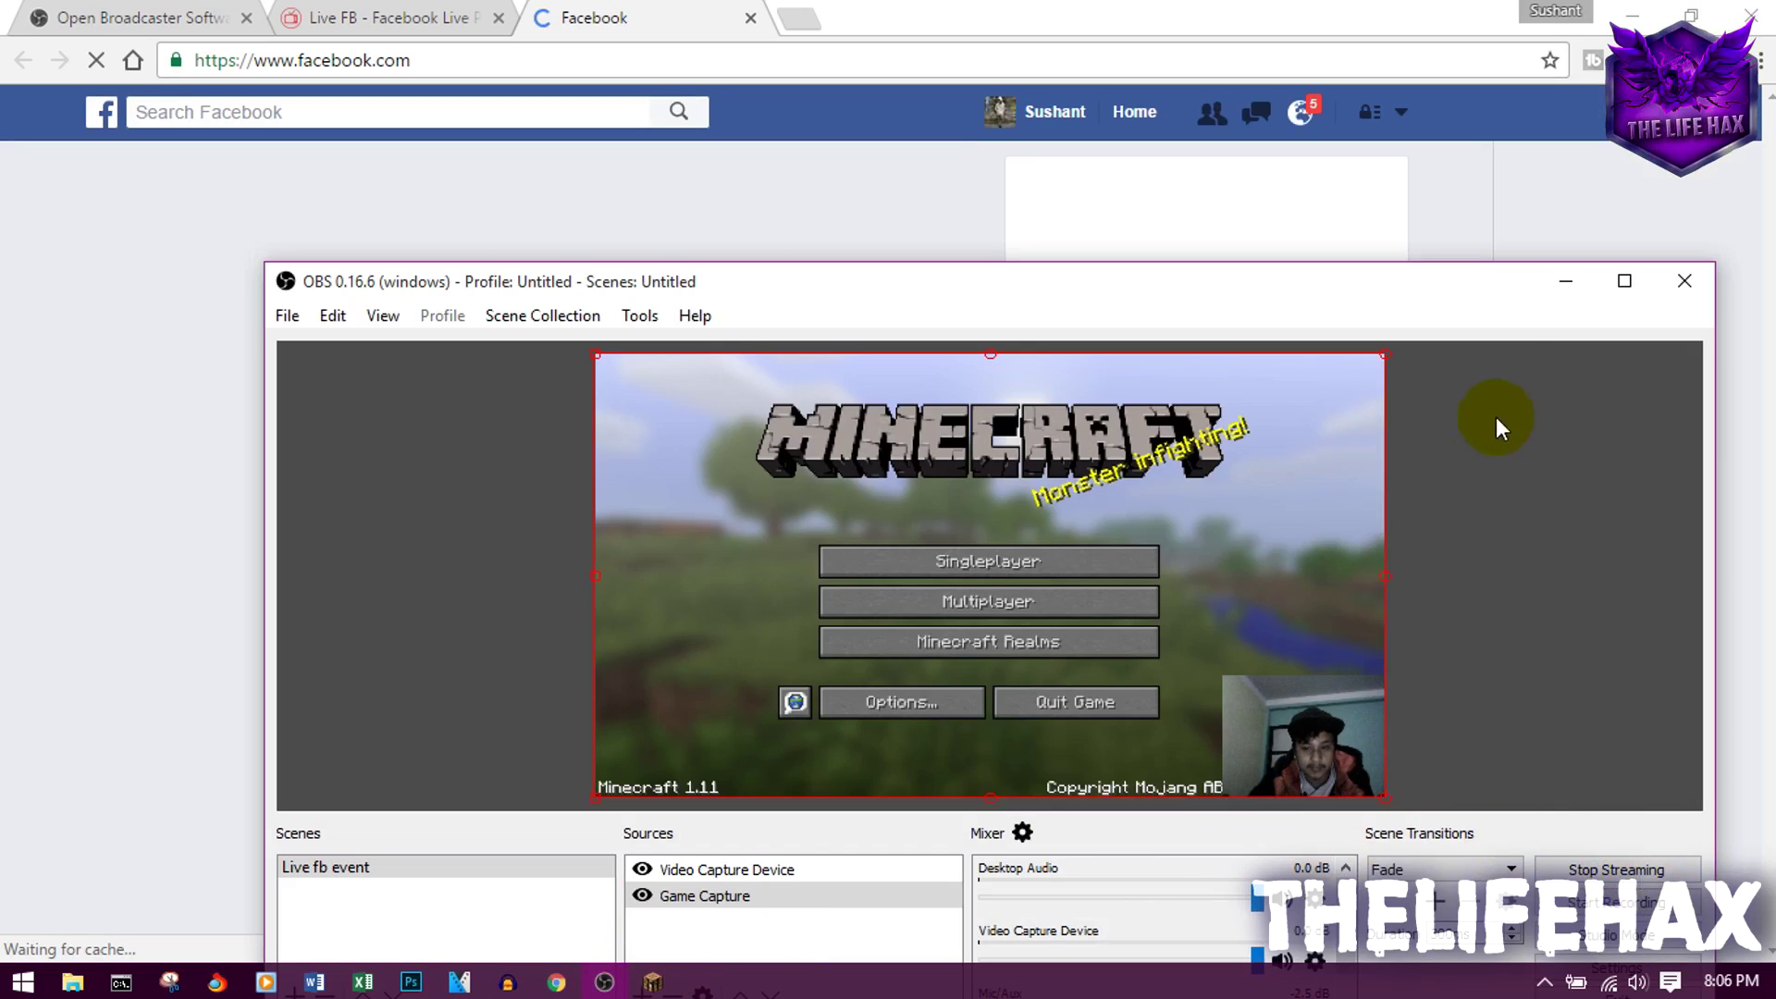
left_click(1542, 285)
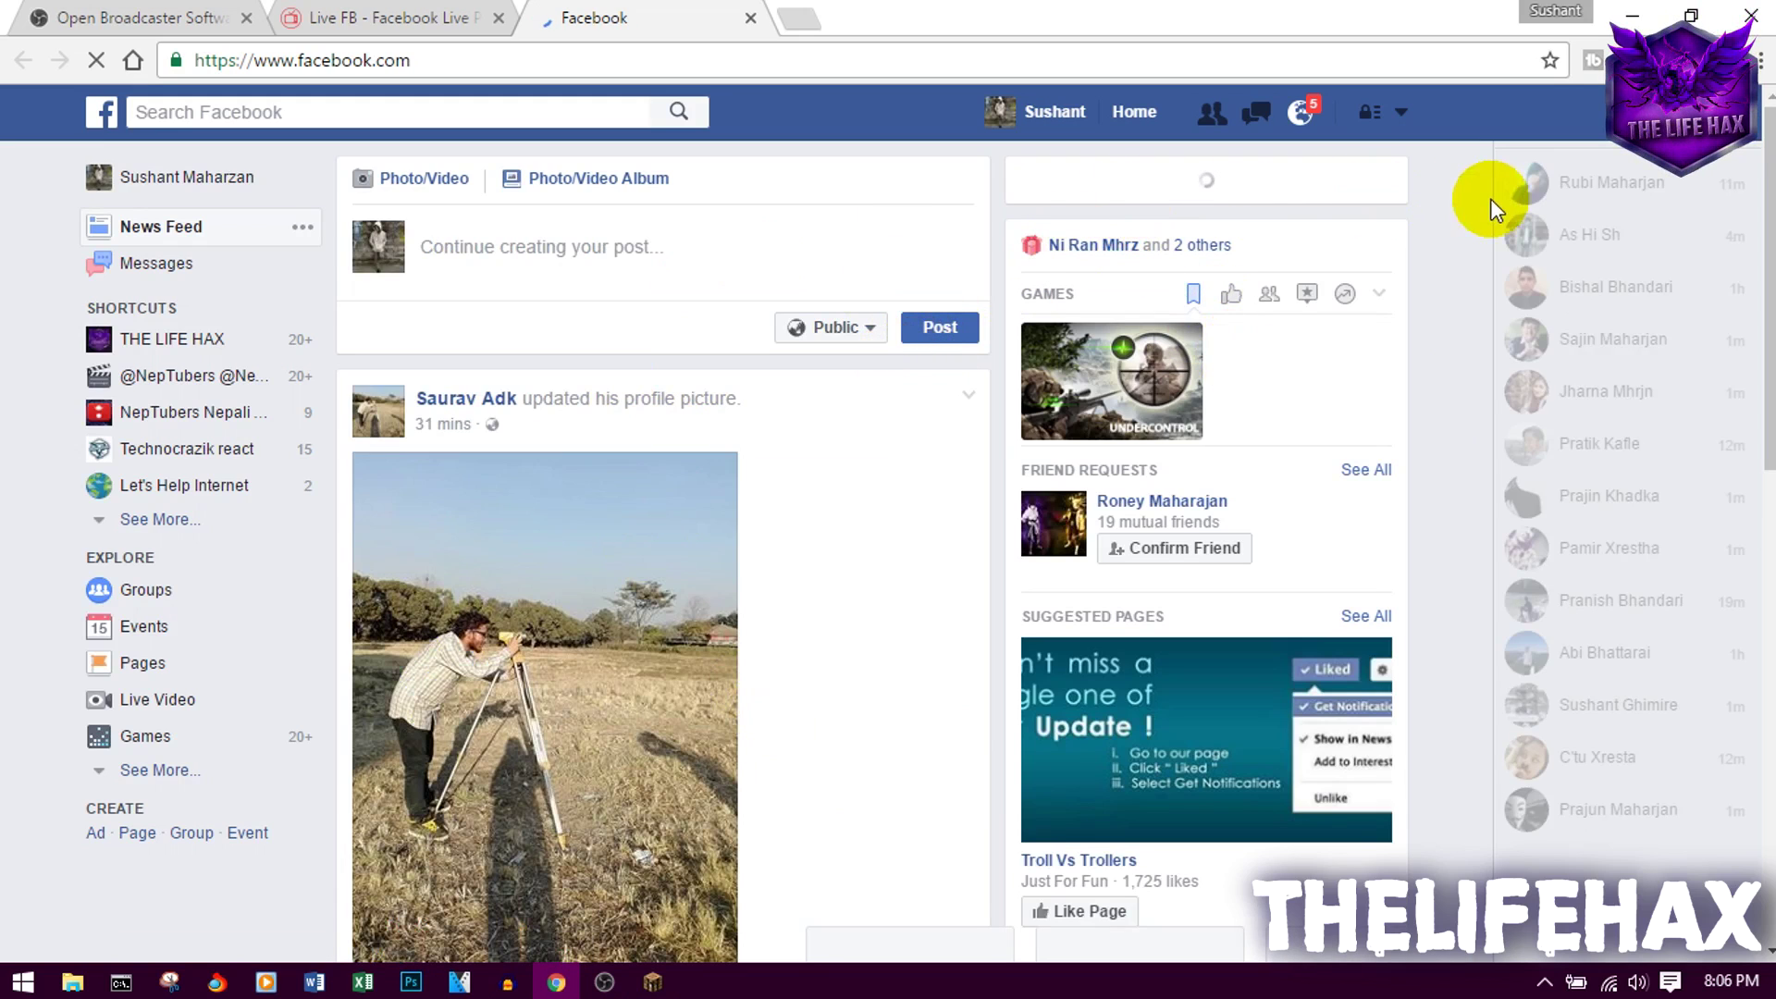
left_click(652, 985)
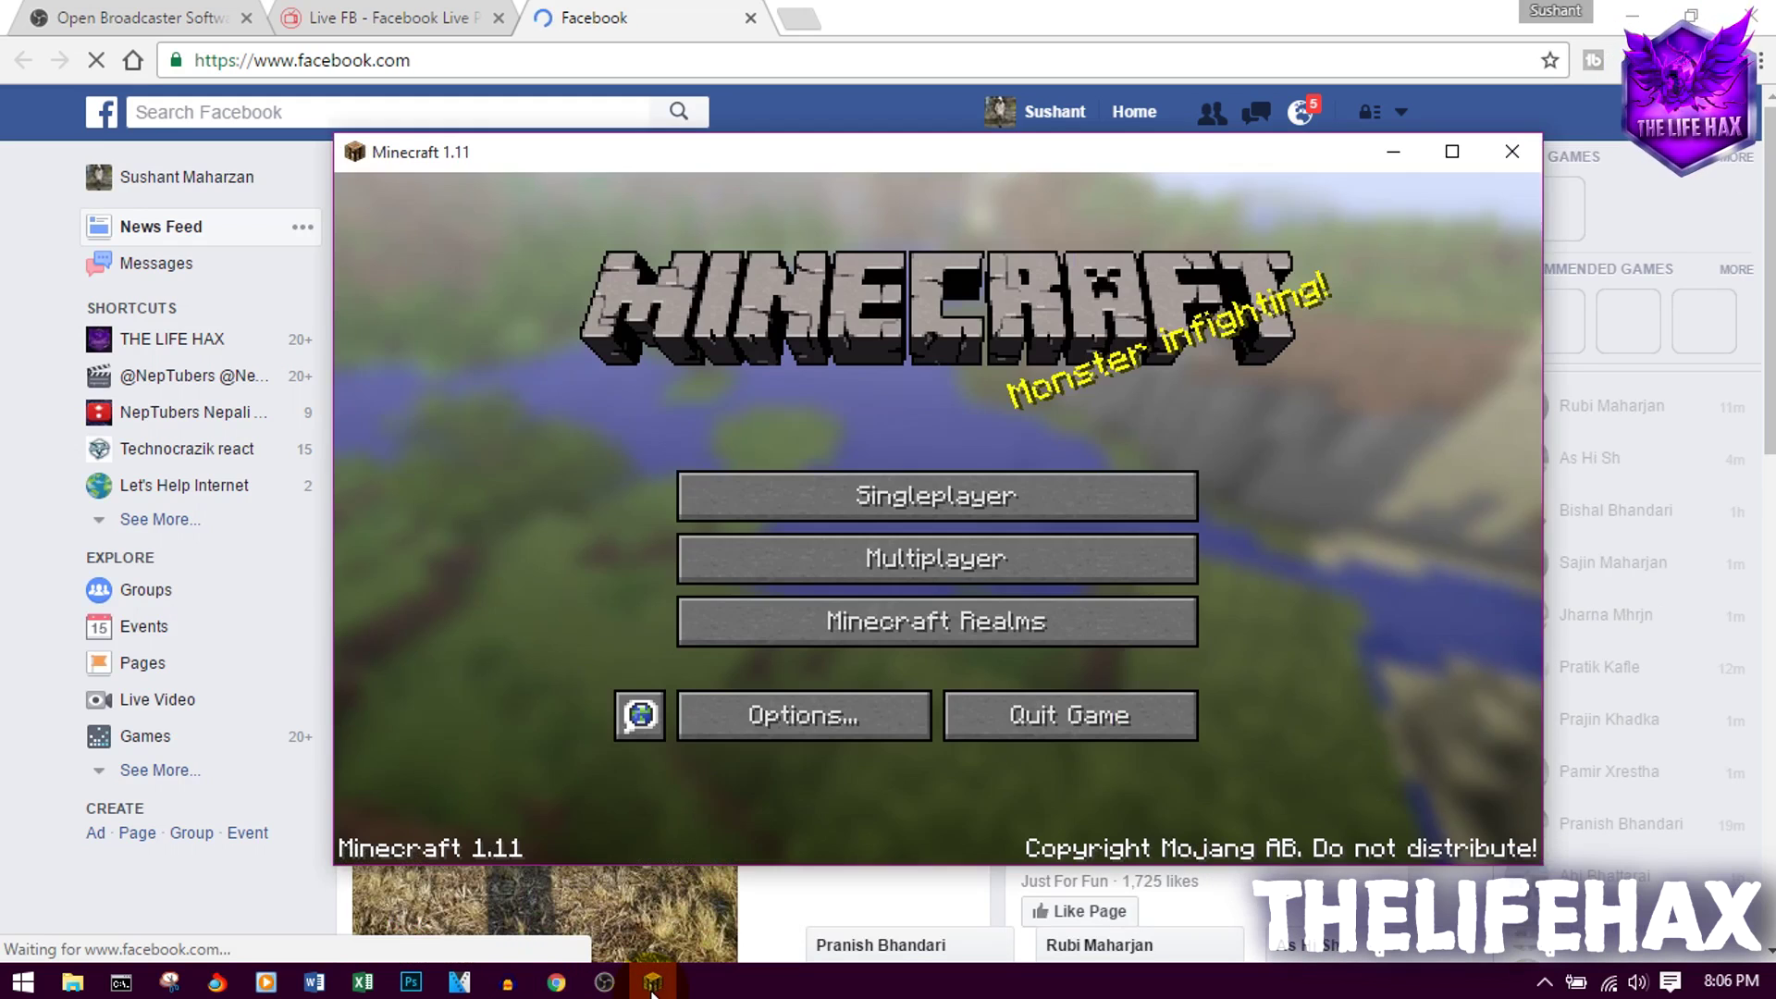
left_click_drag(1064, 159, 1031, 191)
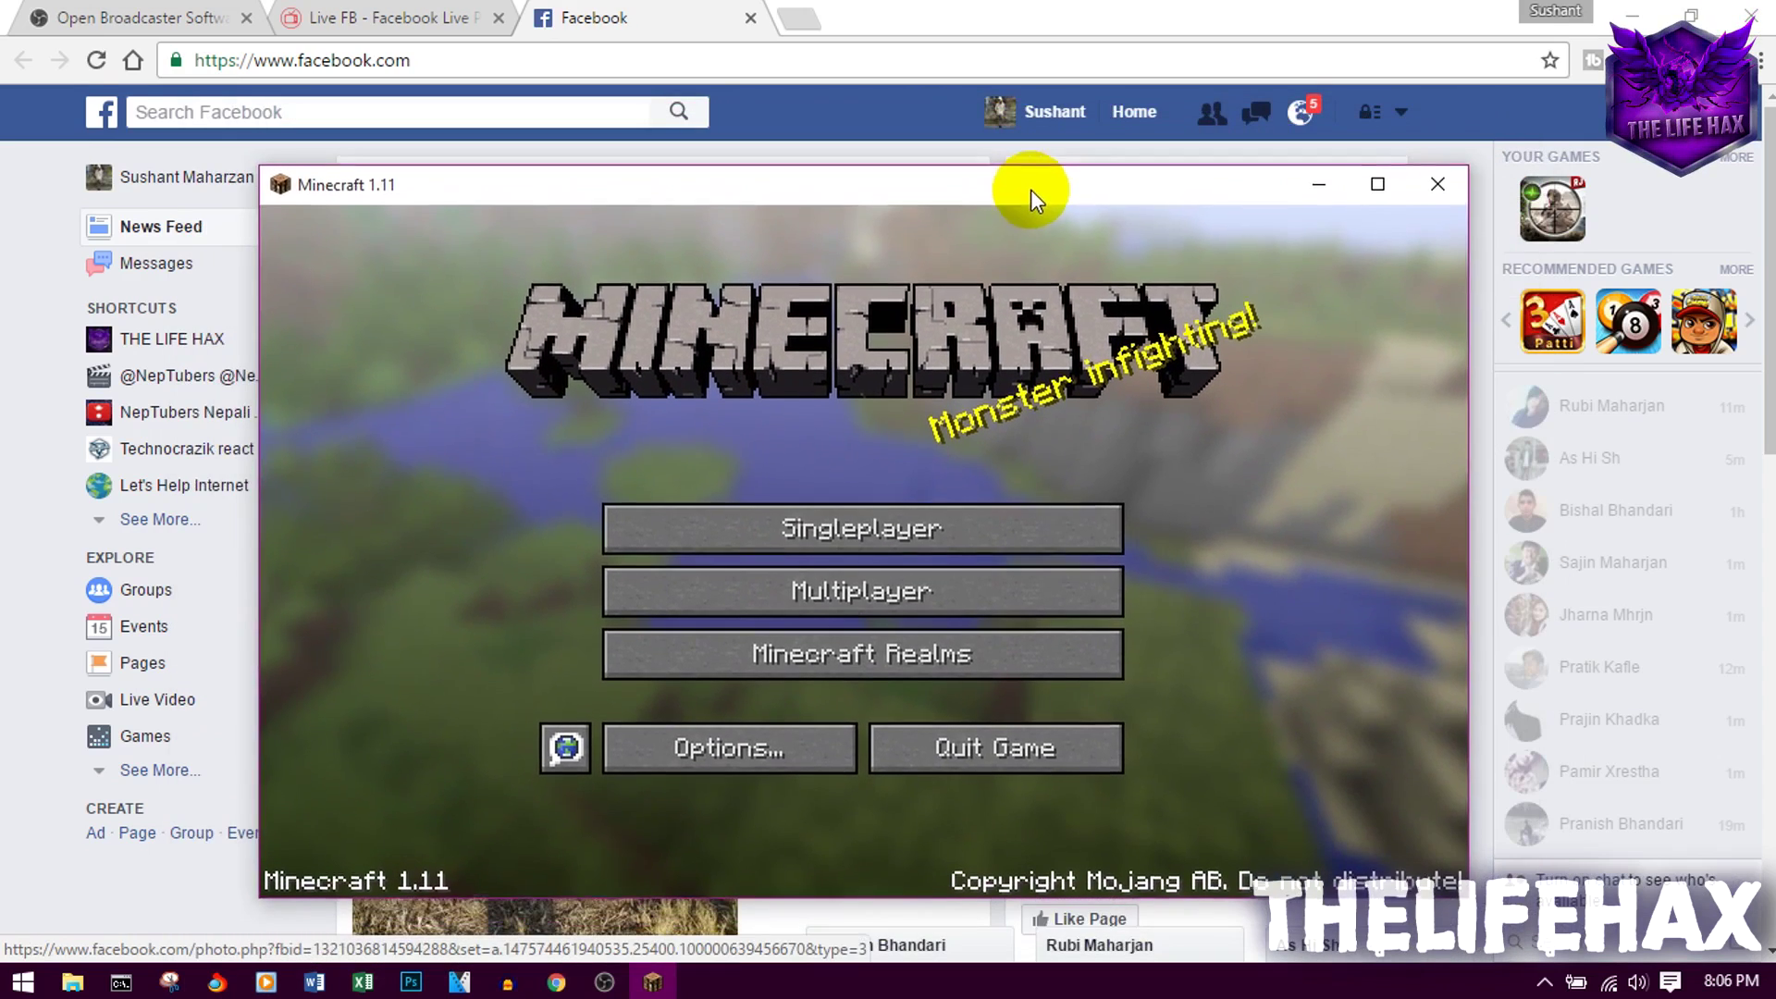
left_click(995, 9)
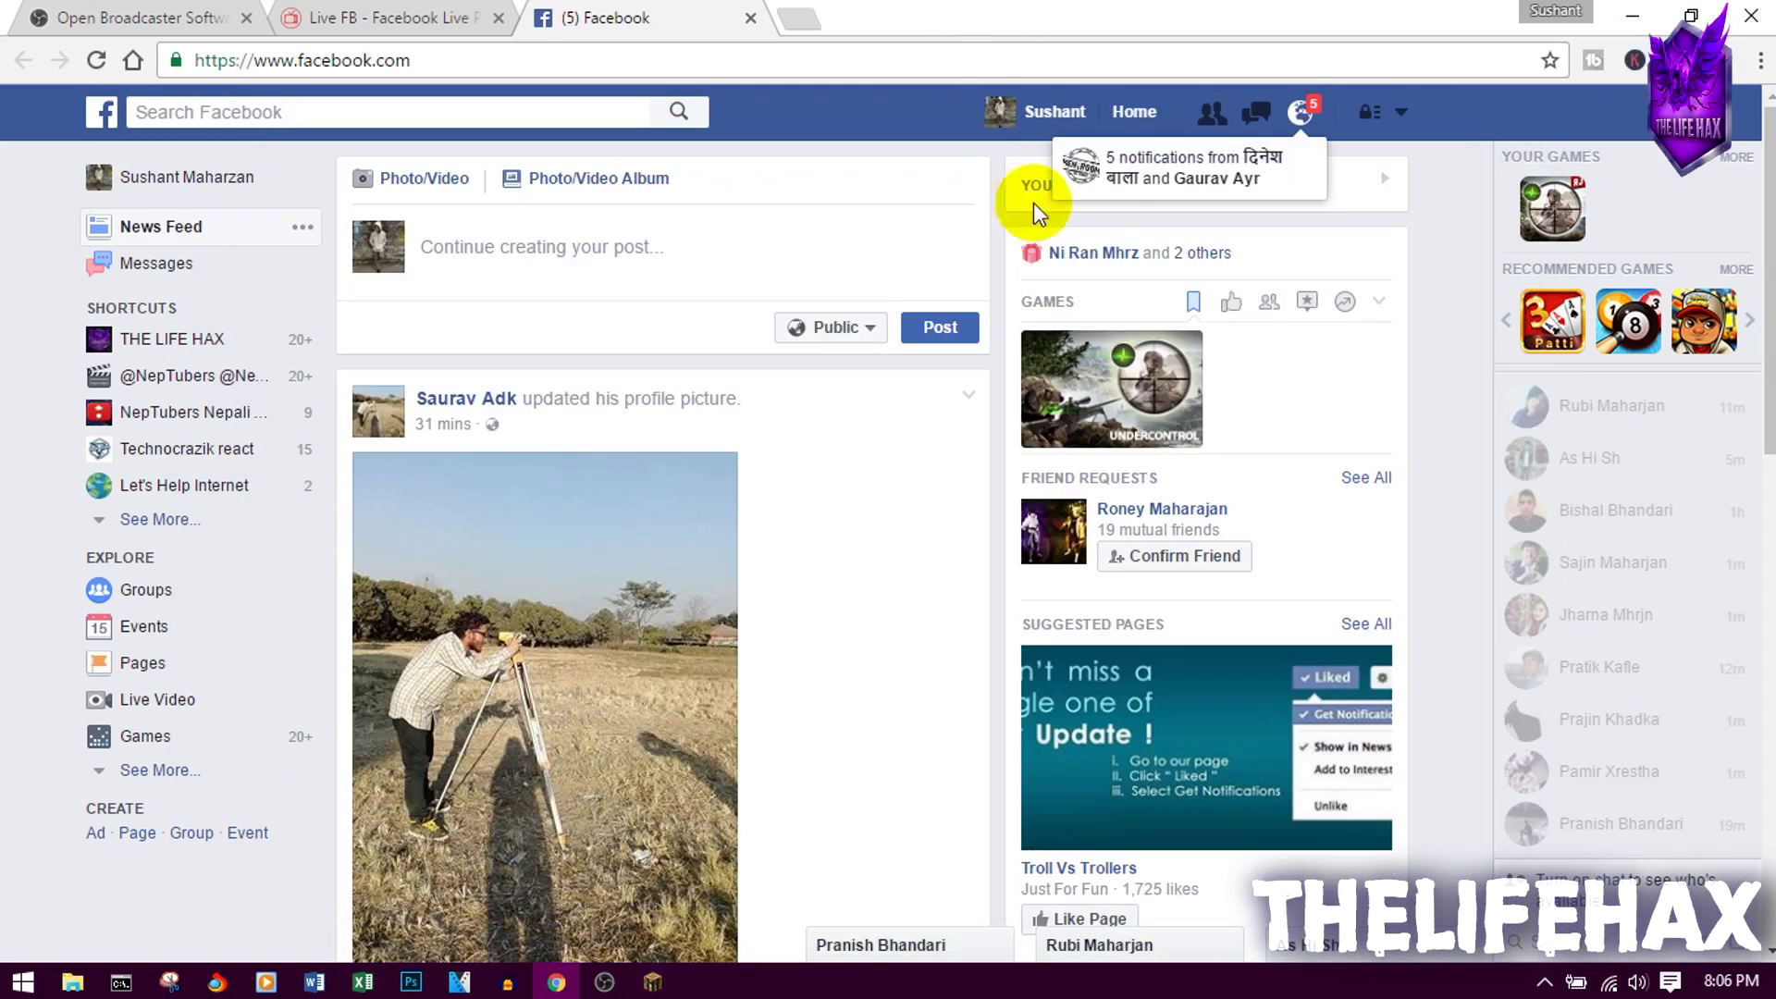
- View the Facebook notifications list and close the expanded post composer
left_click(1318, 112)
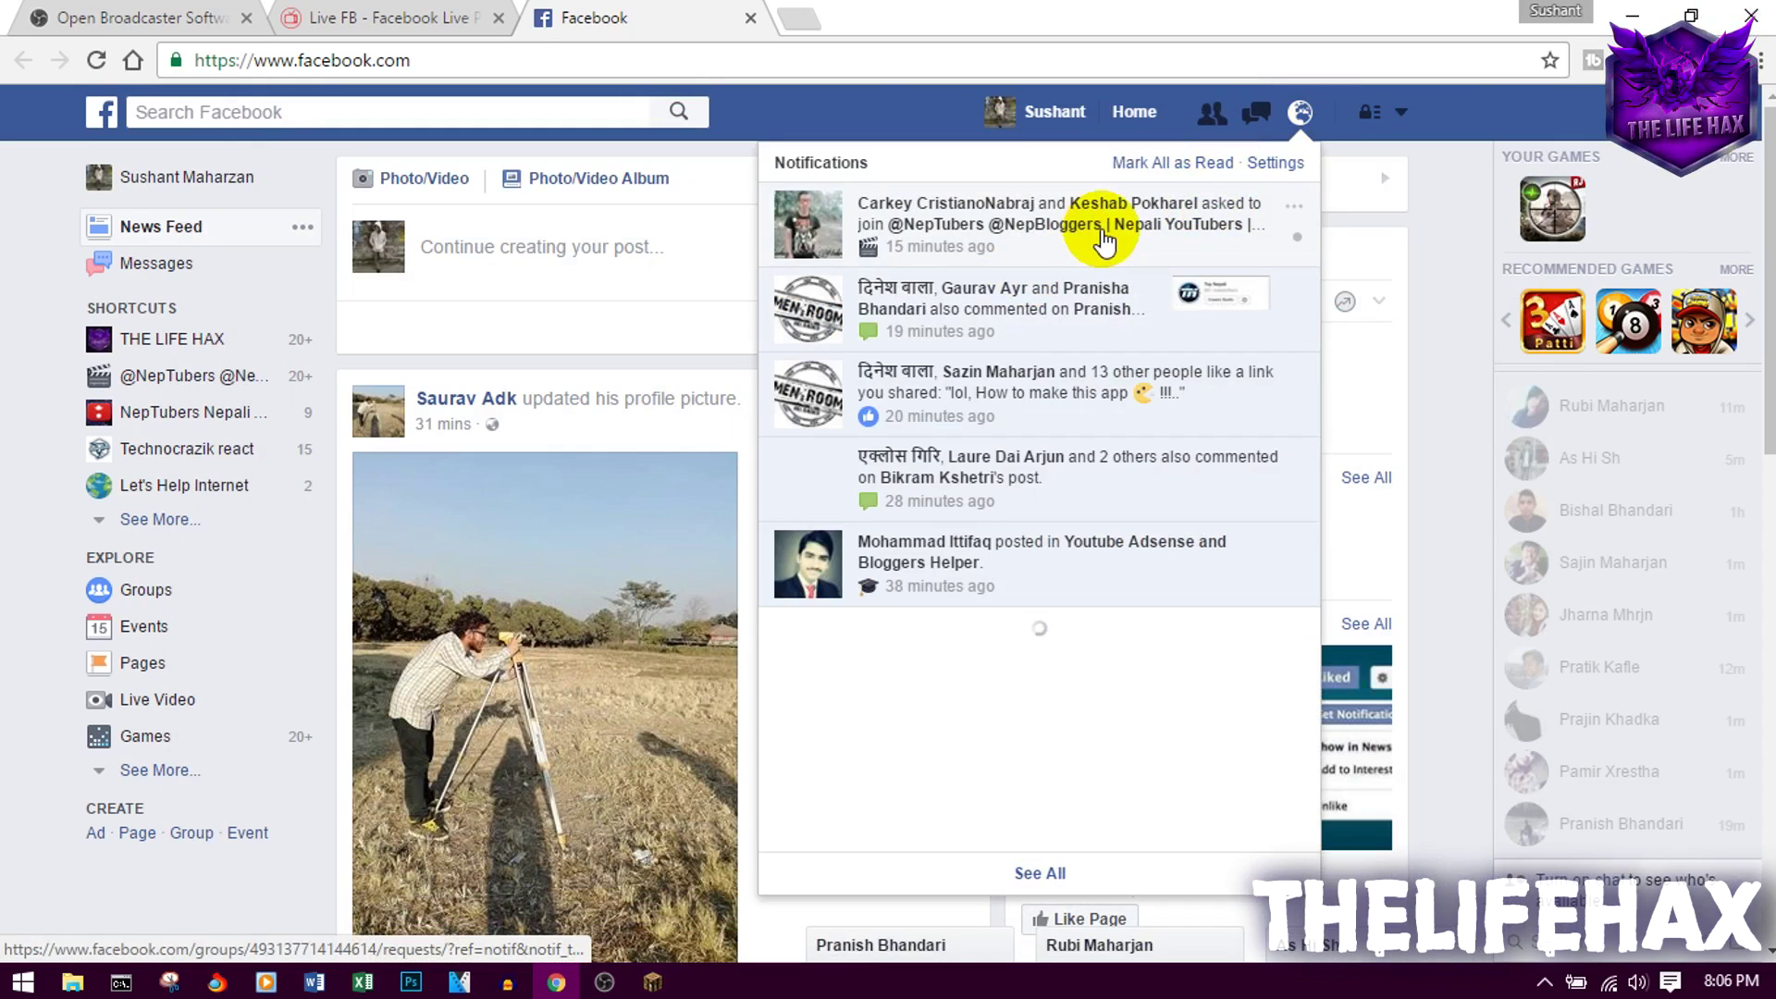
left_click(568, 331)
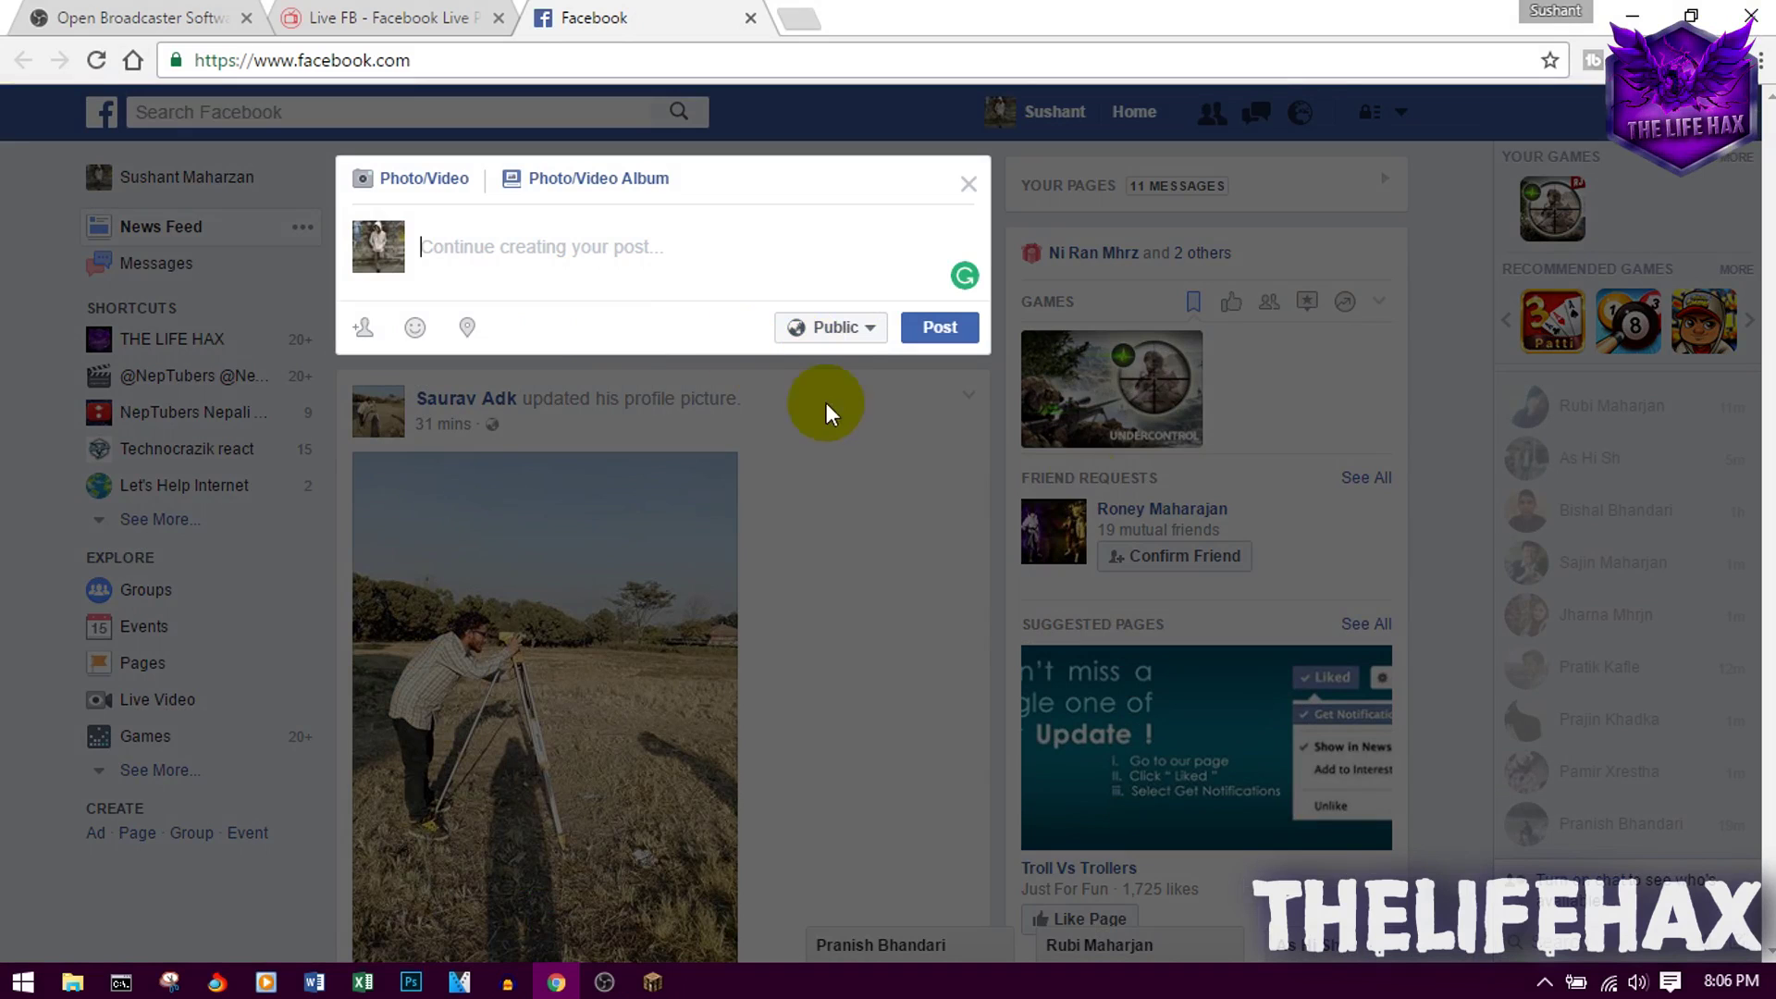
left_click(1358, 130)
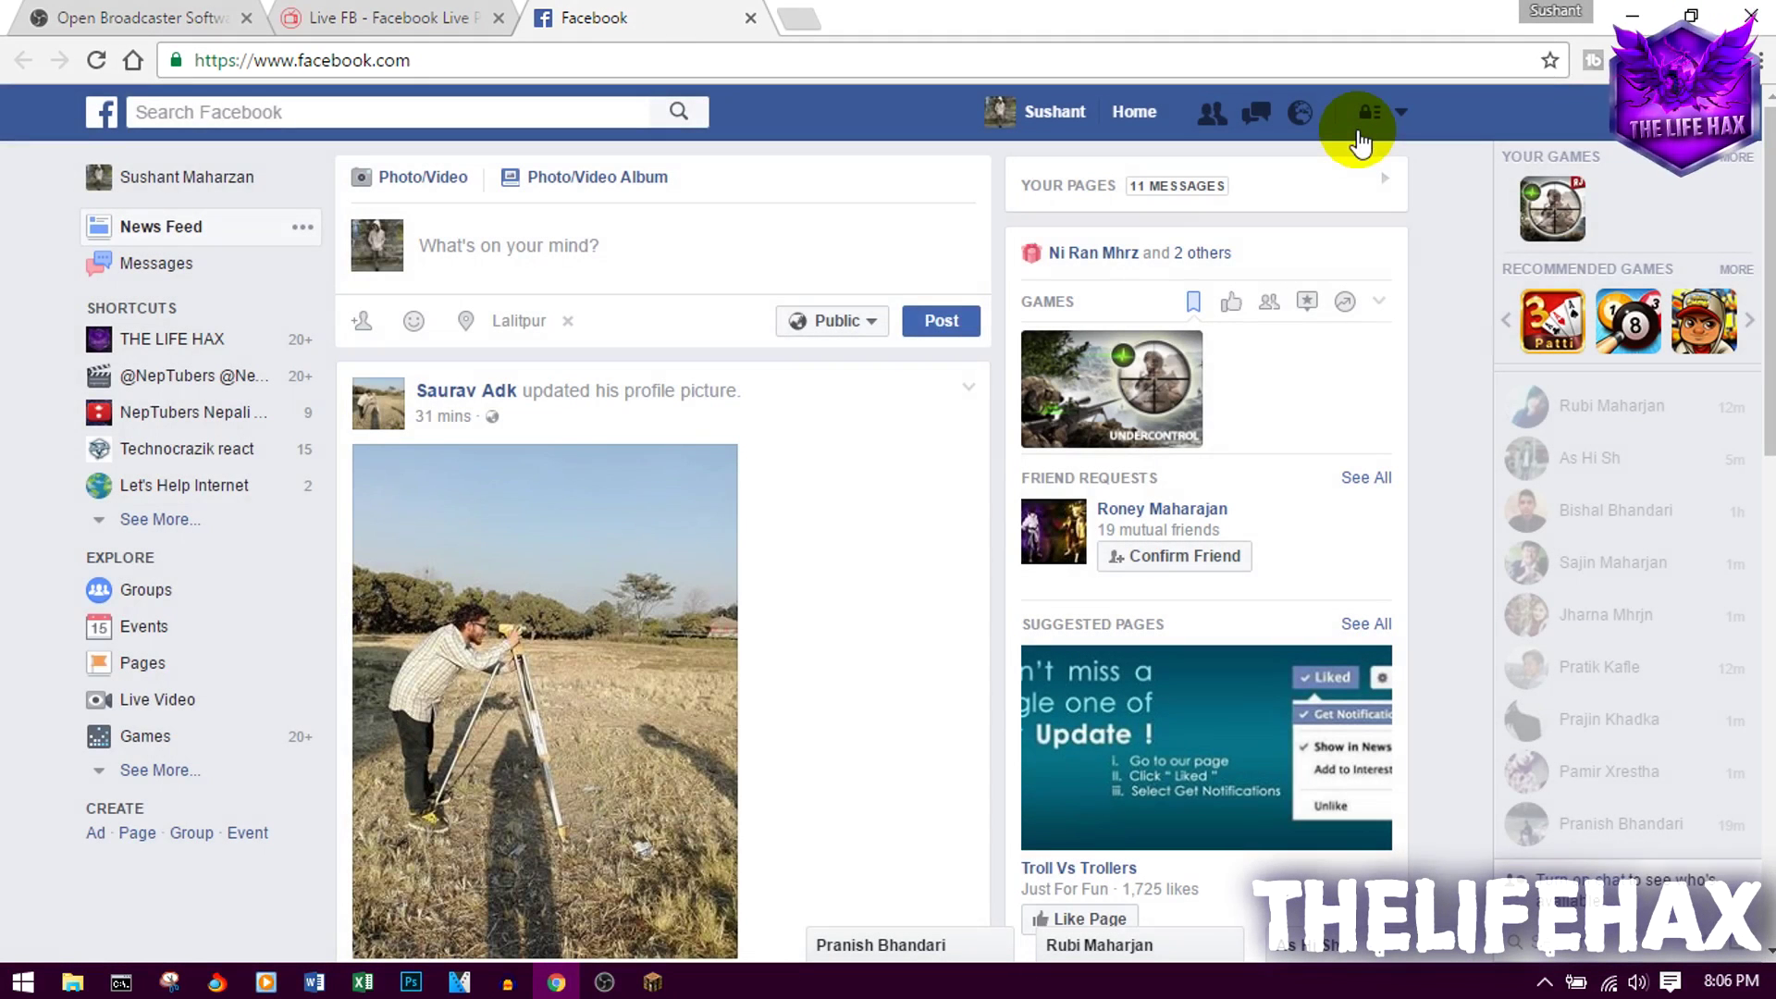
- Open your profile timeline and start the FBlive survival world in Minecraft
left_click(1064, 132)
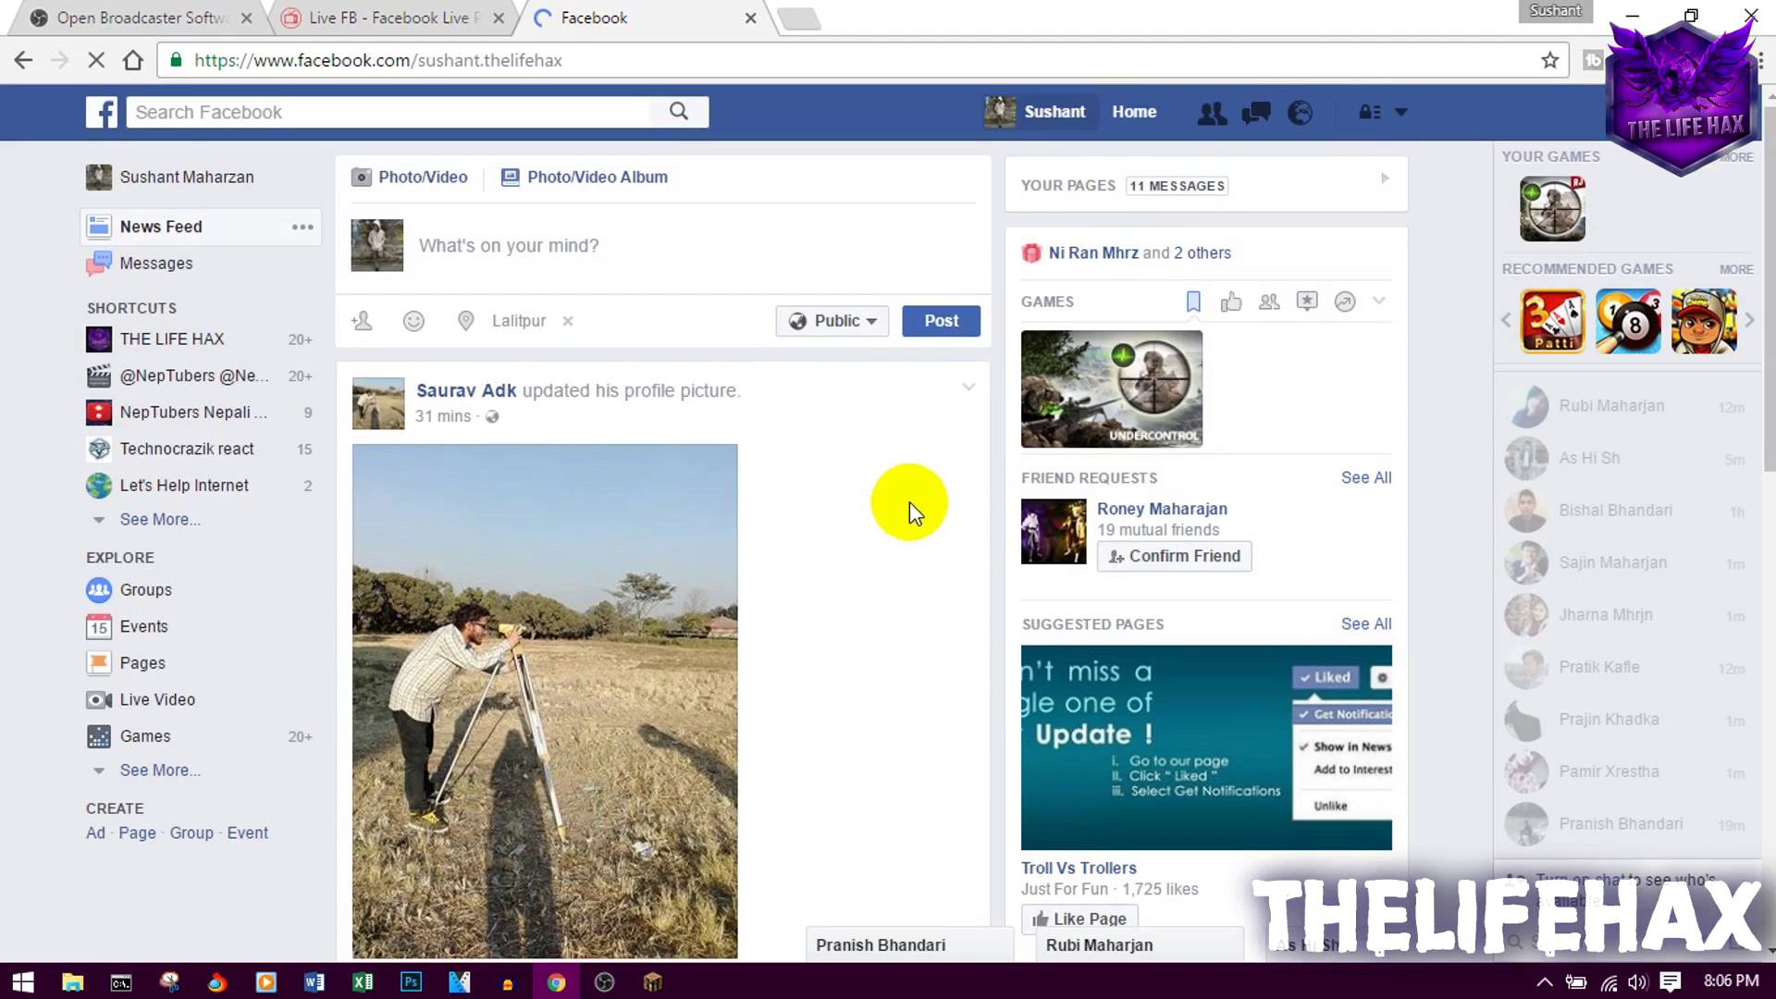
left_click(653, 982)
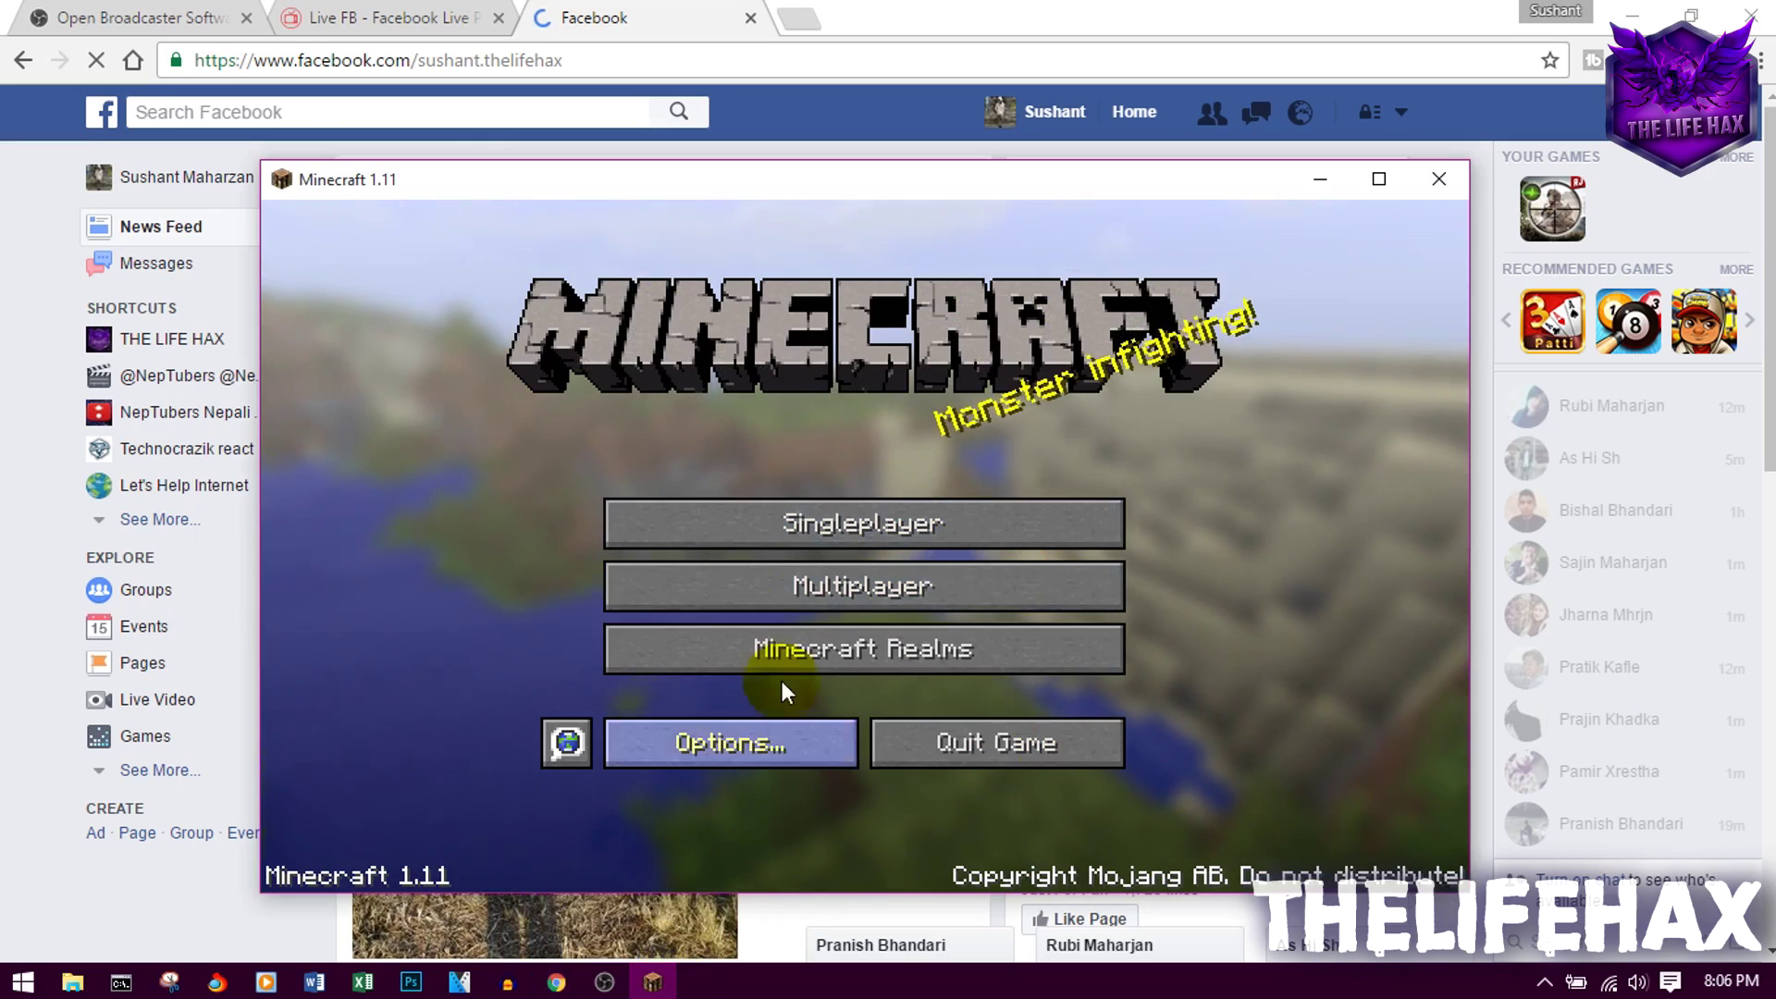
left_click(823, 530)
left_click(581, 346)
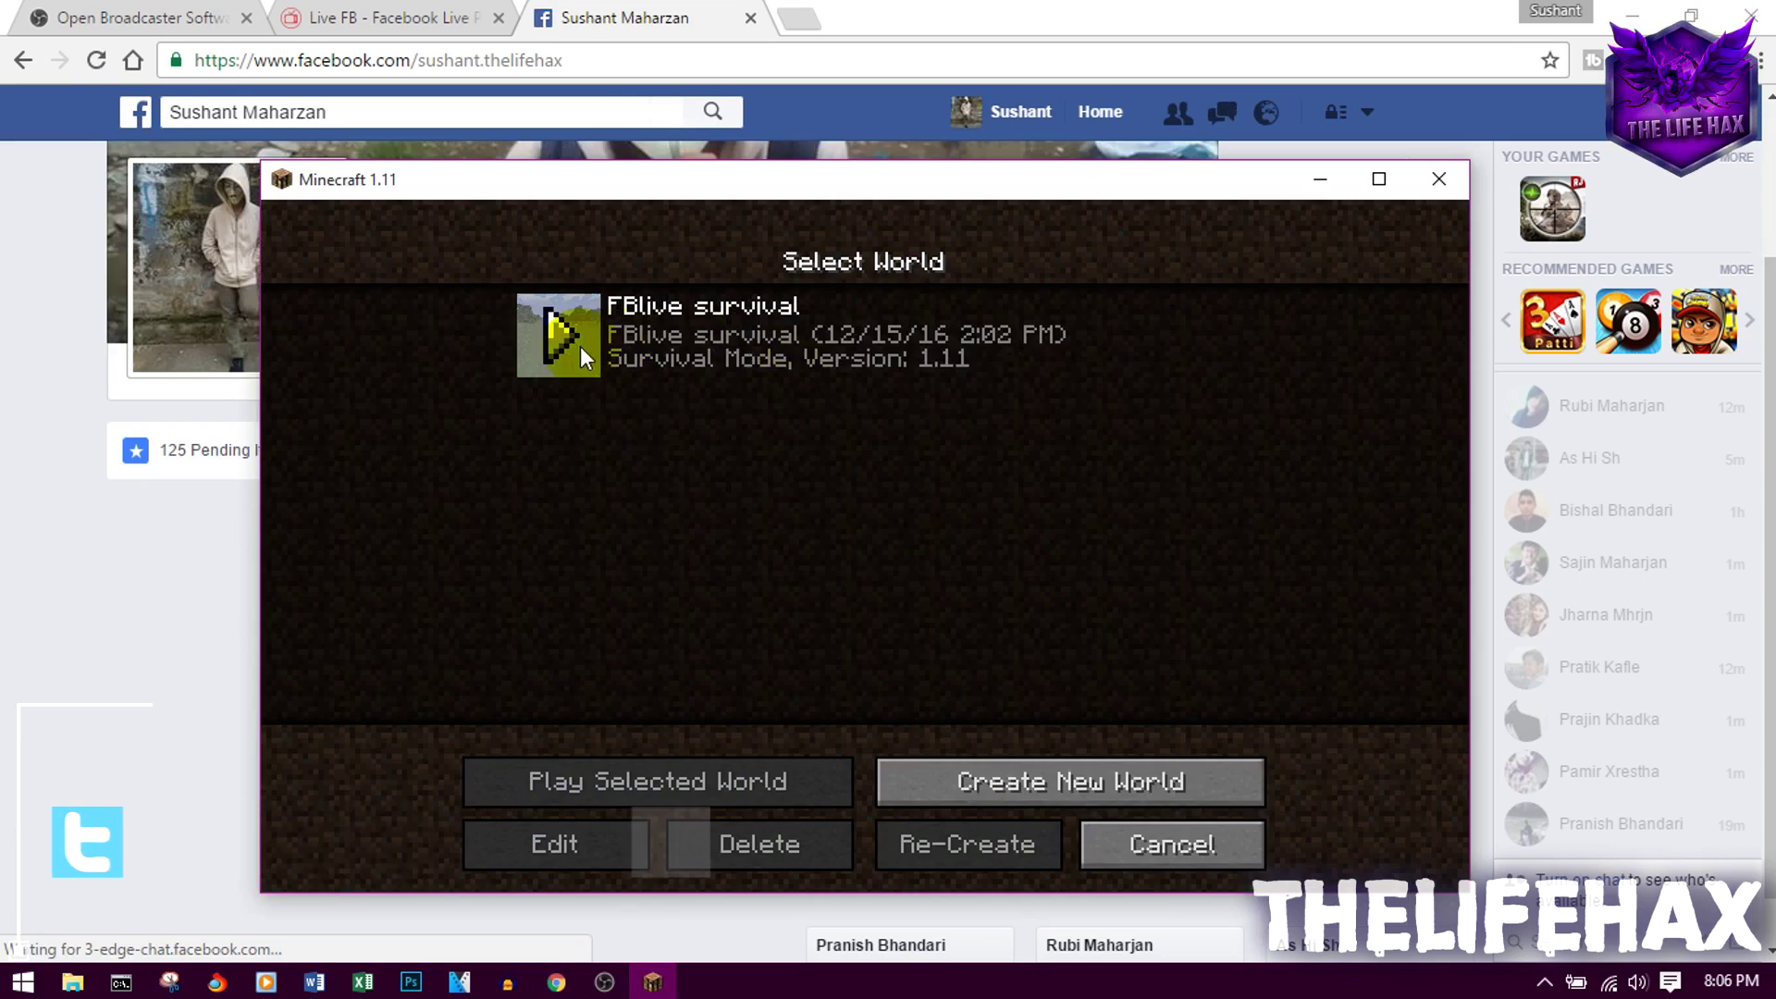
left_click(1036, 9)
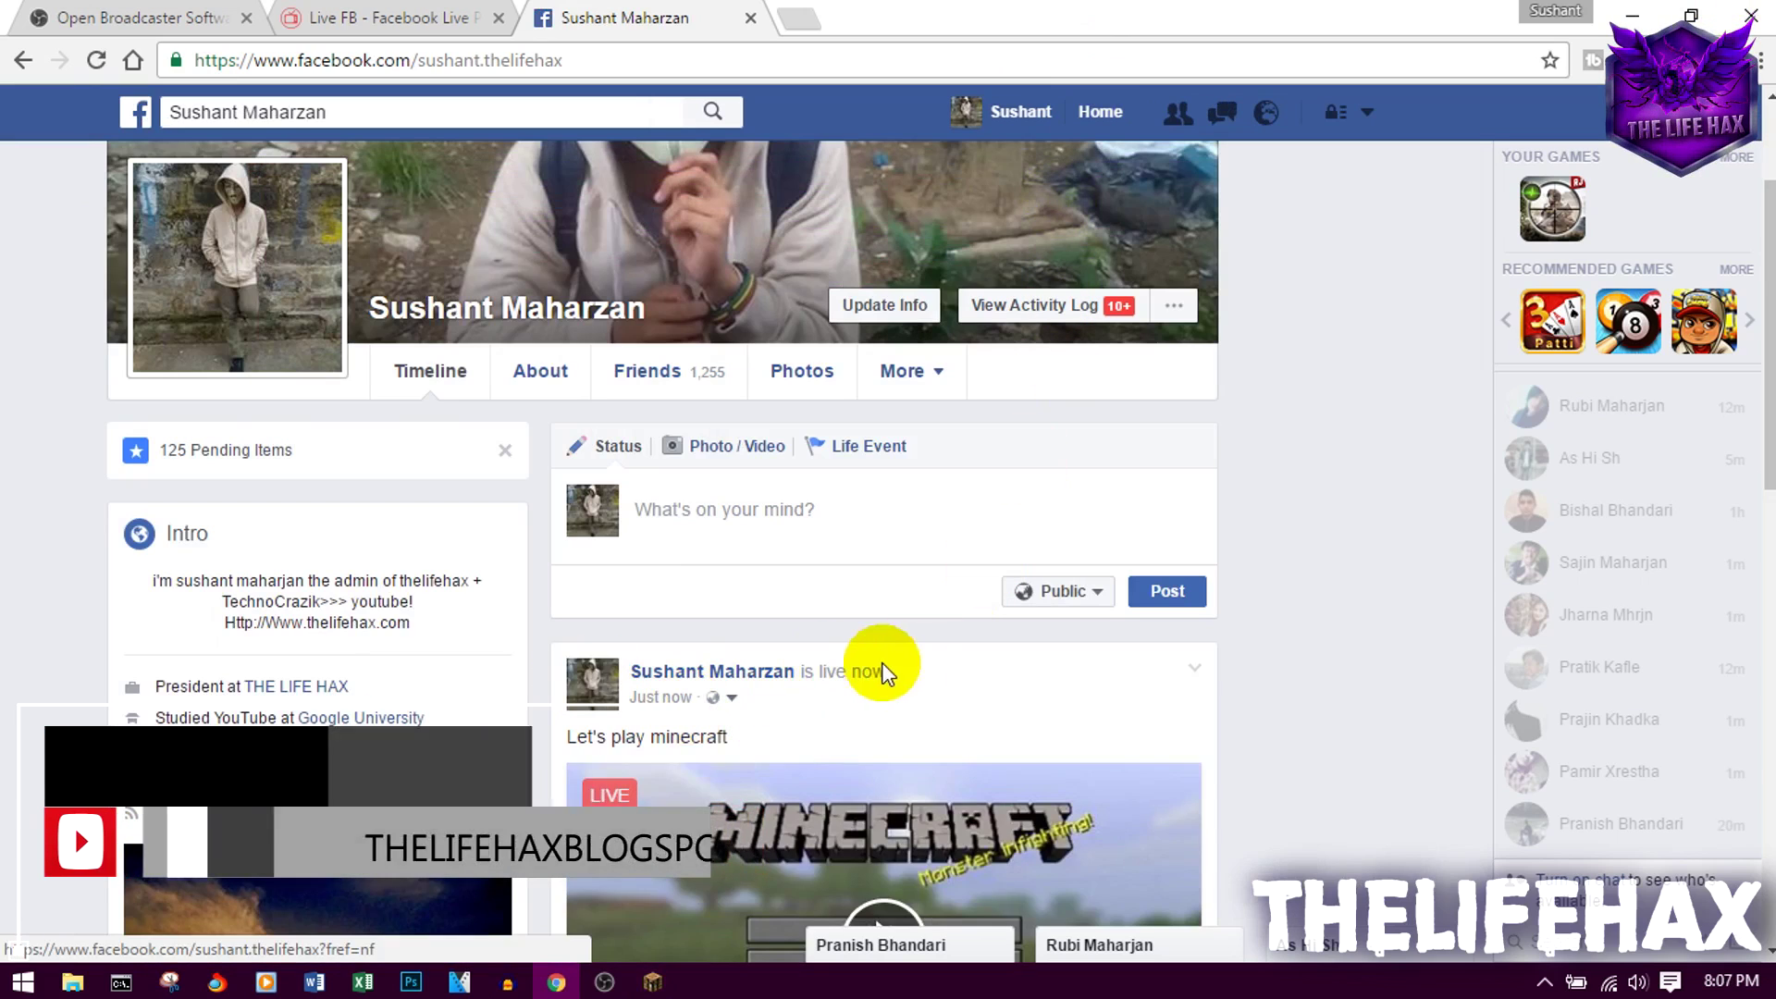
- Scroll the timeline down to the LIVE 'Let's play minecraft' post
left_click_drag(1769, 479, 1769, 313)
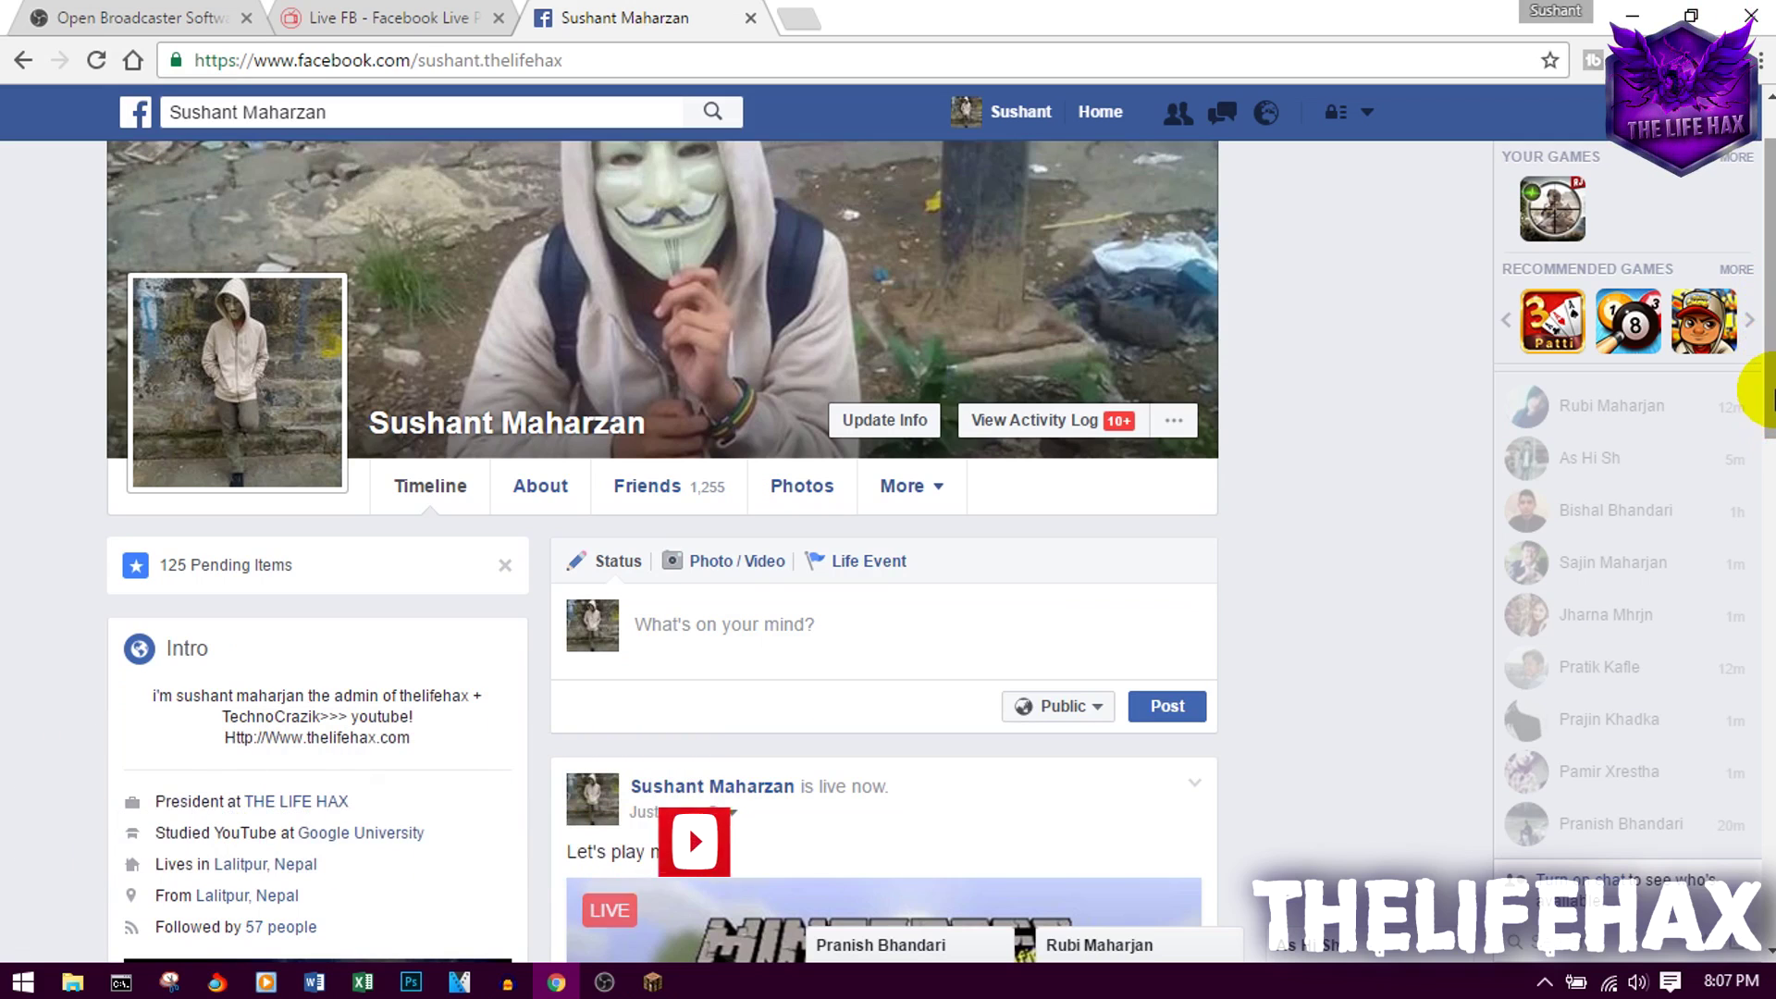
scroll(1769, 393, "down", 4)
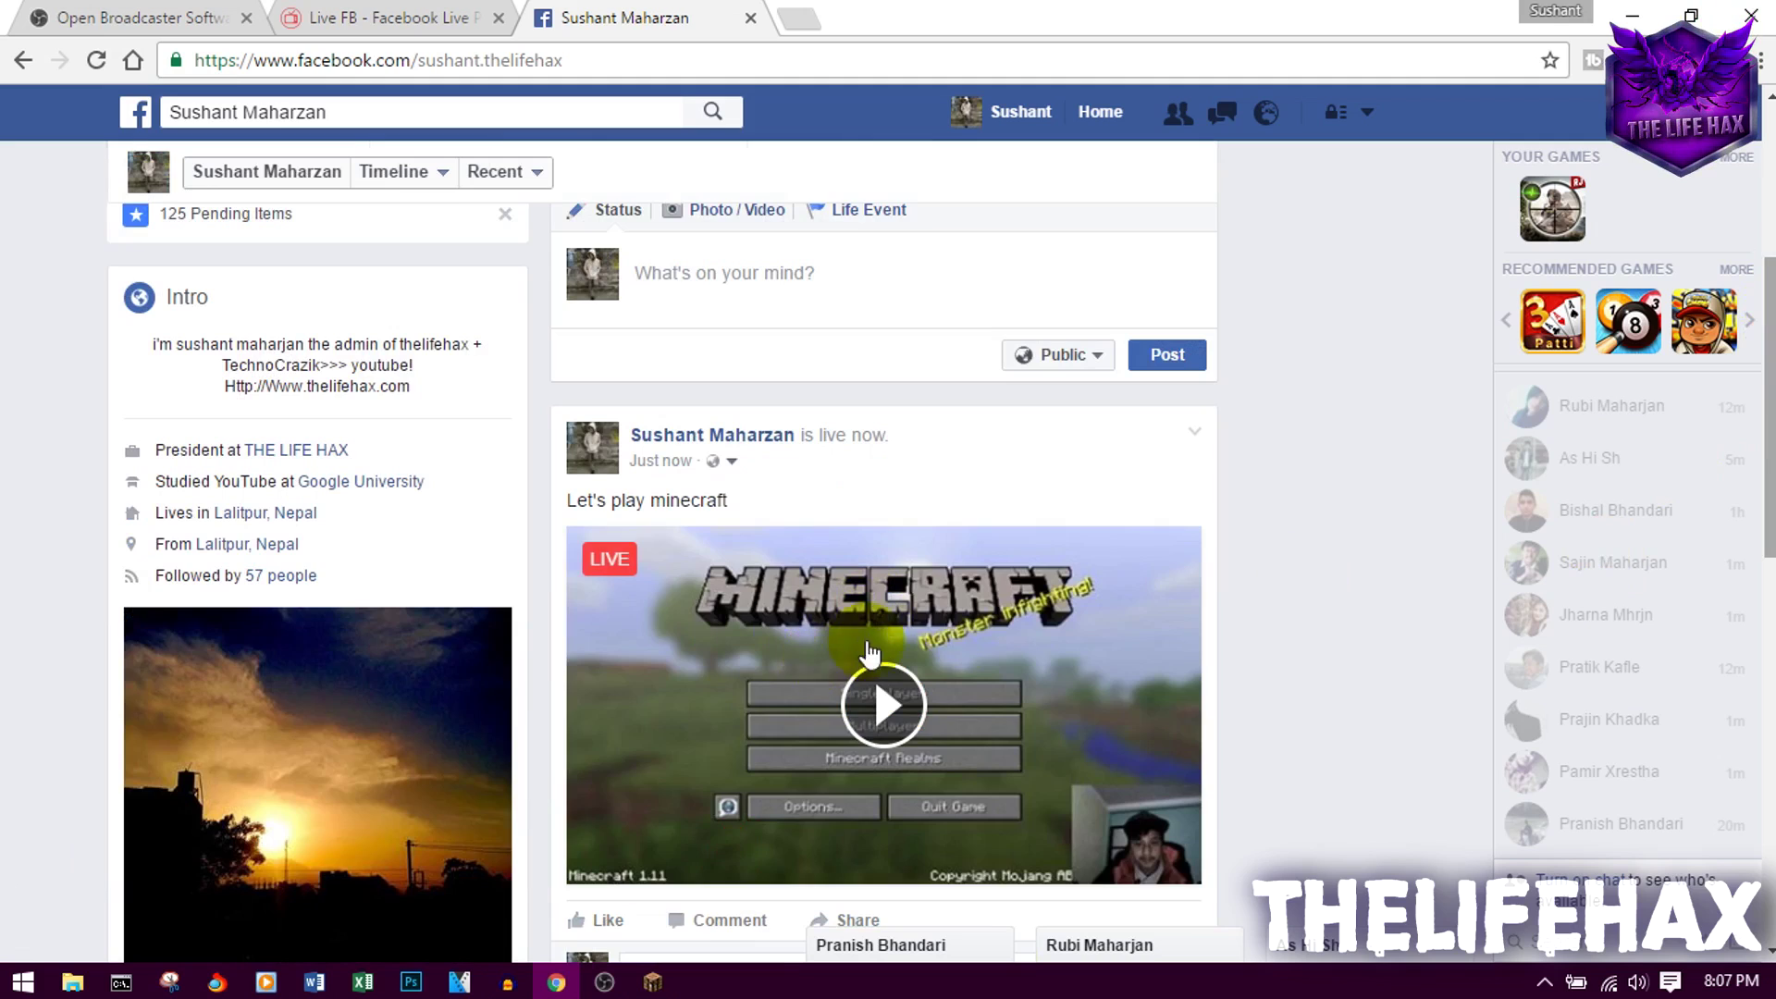
scroll(879, 731, "down", 3)
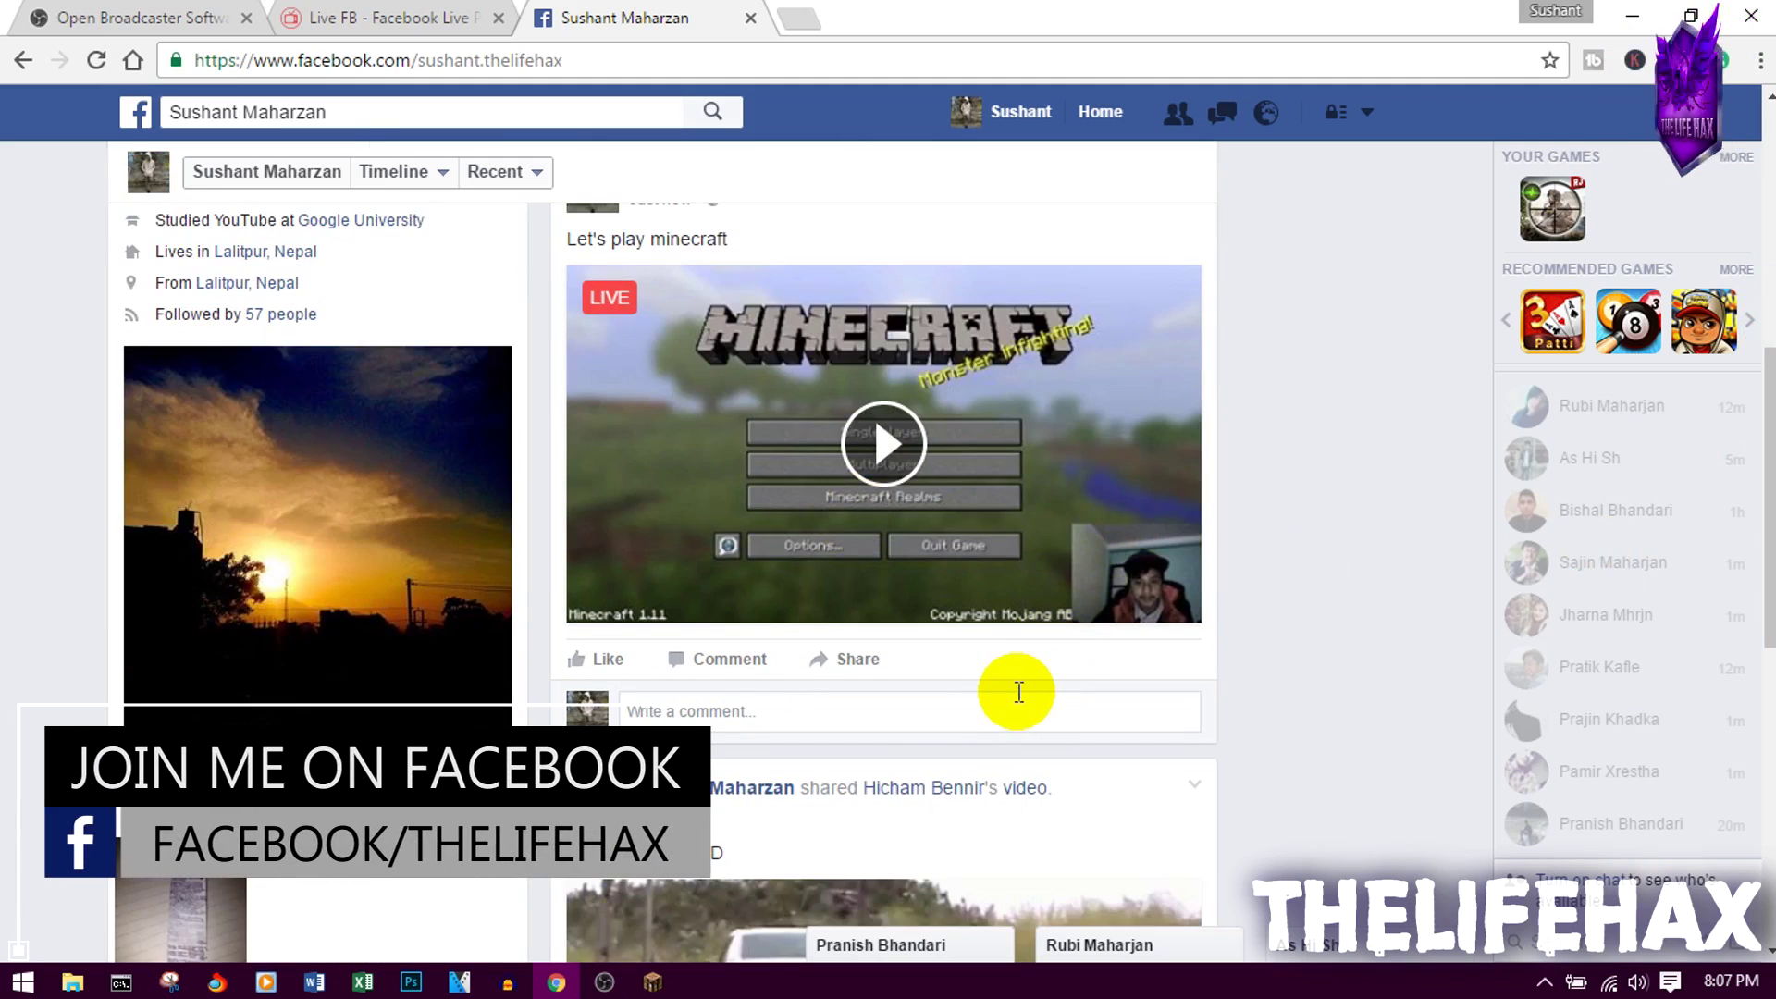
- Resume the FBlive game and walk out through the wooden door
left_click(653, 982)
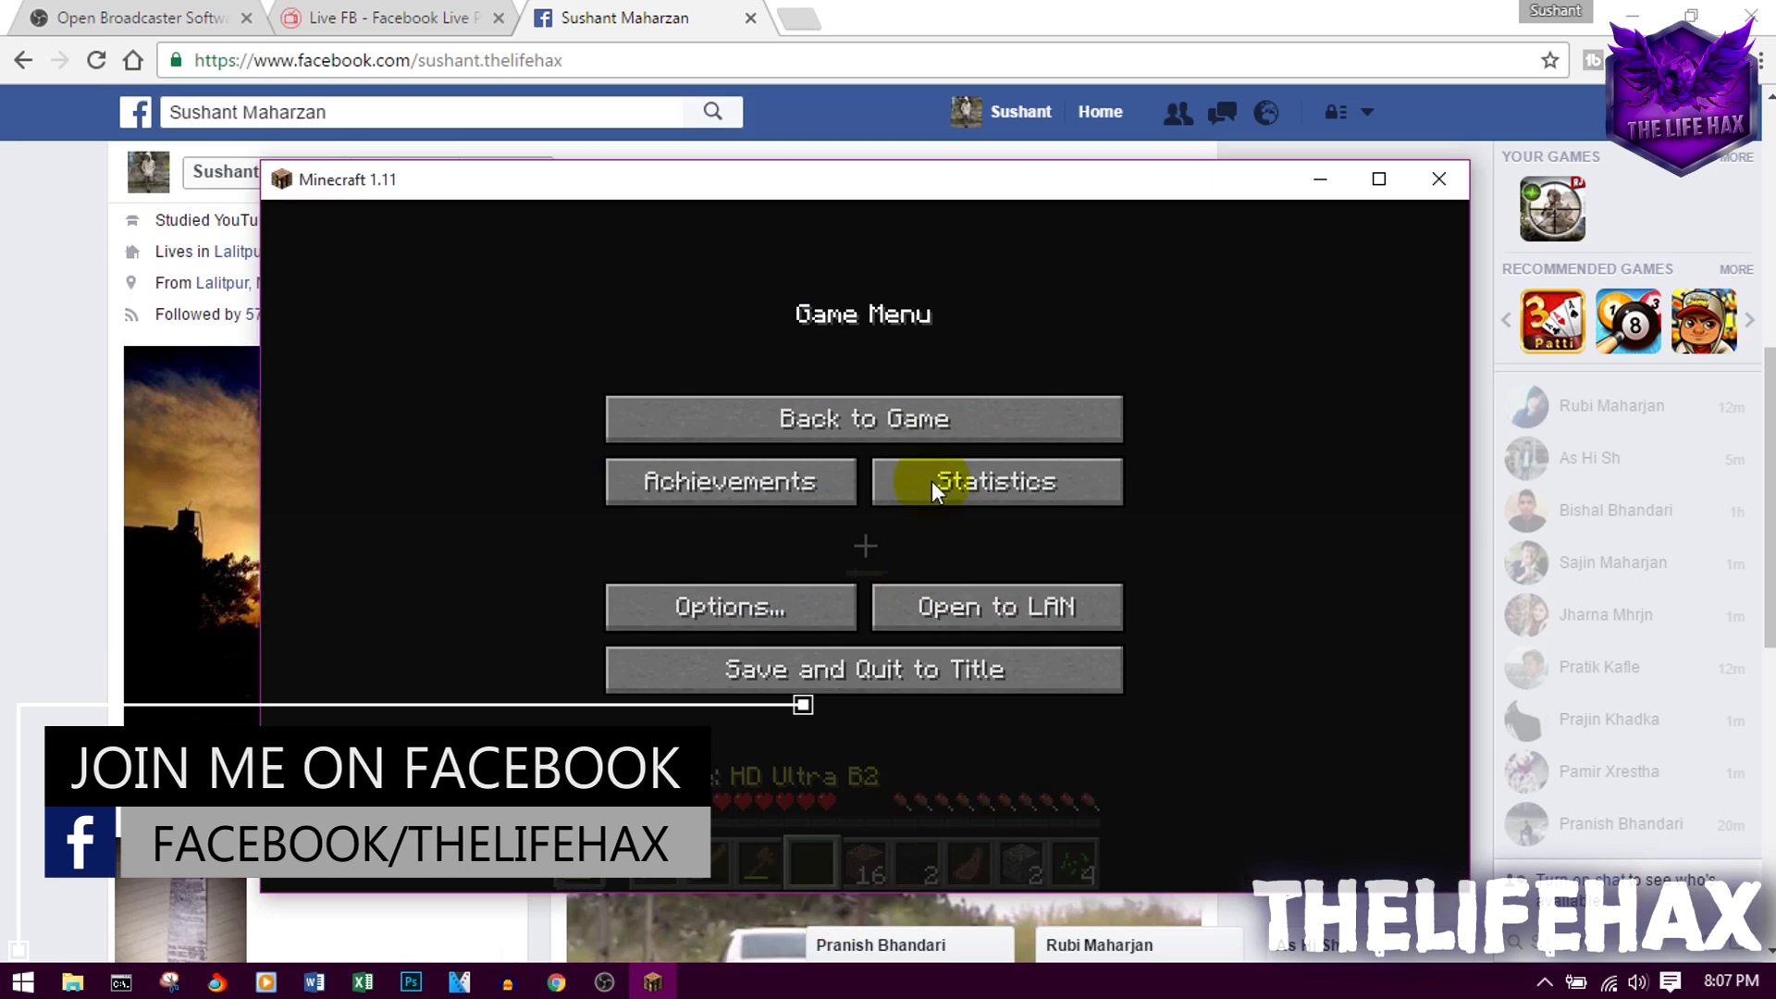
left_click(911, 423)
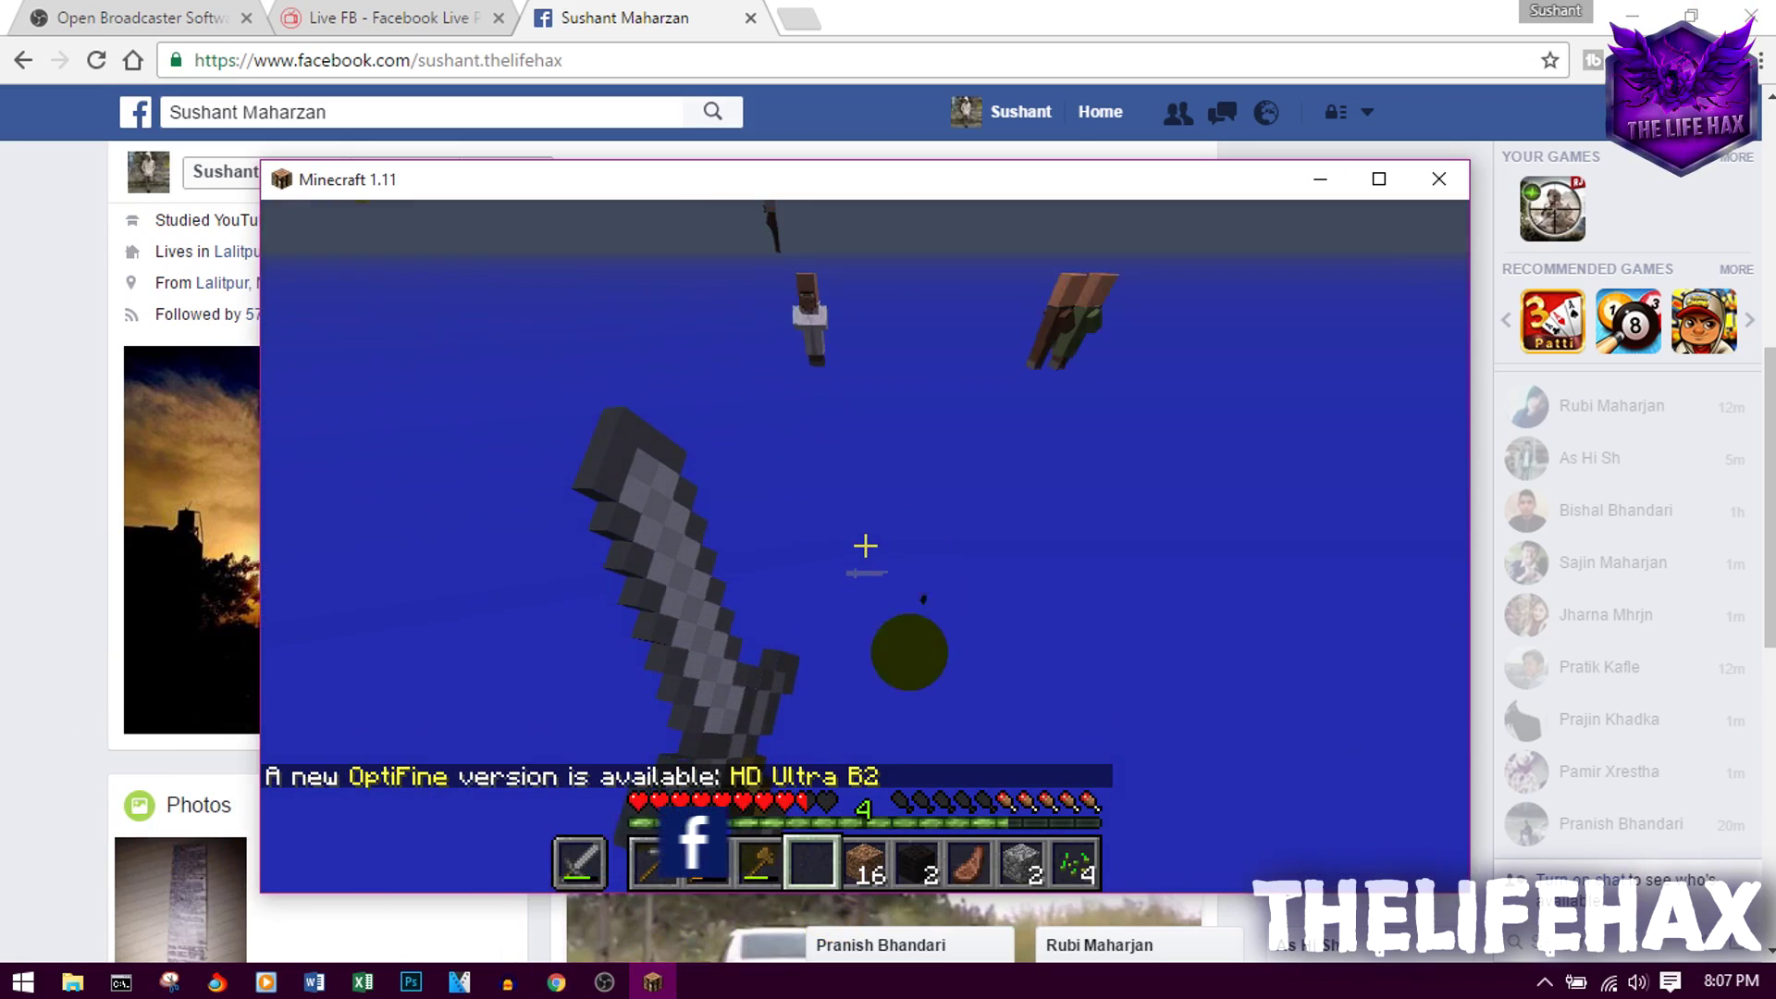
key("w")
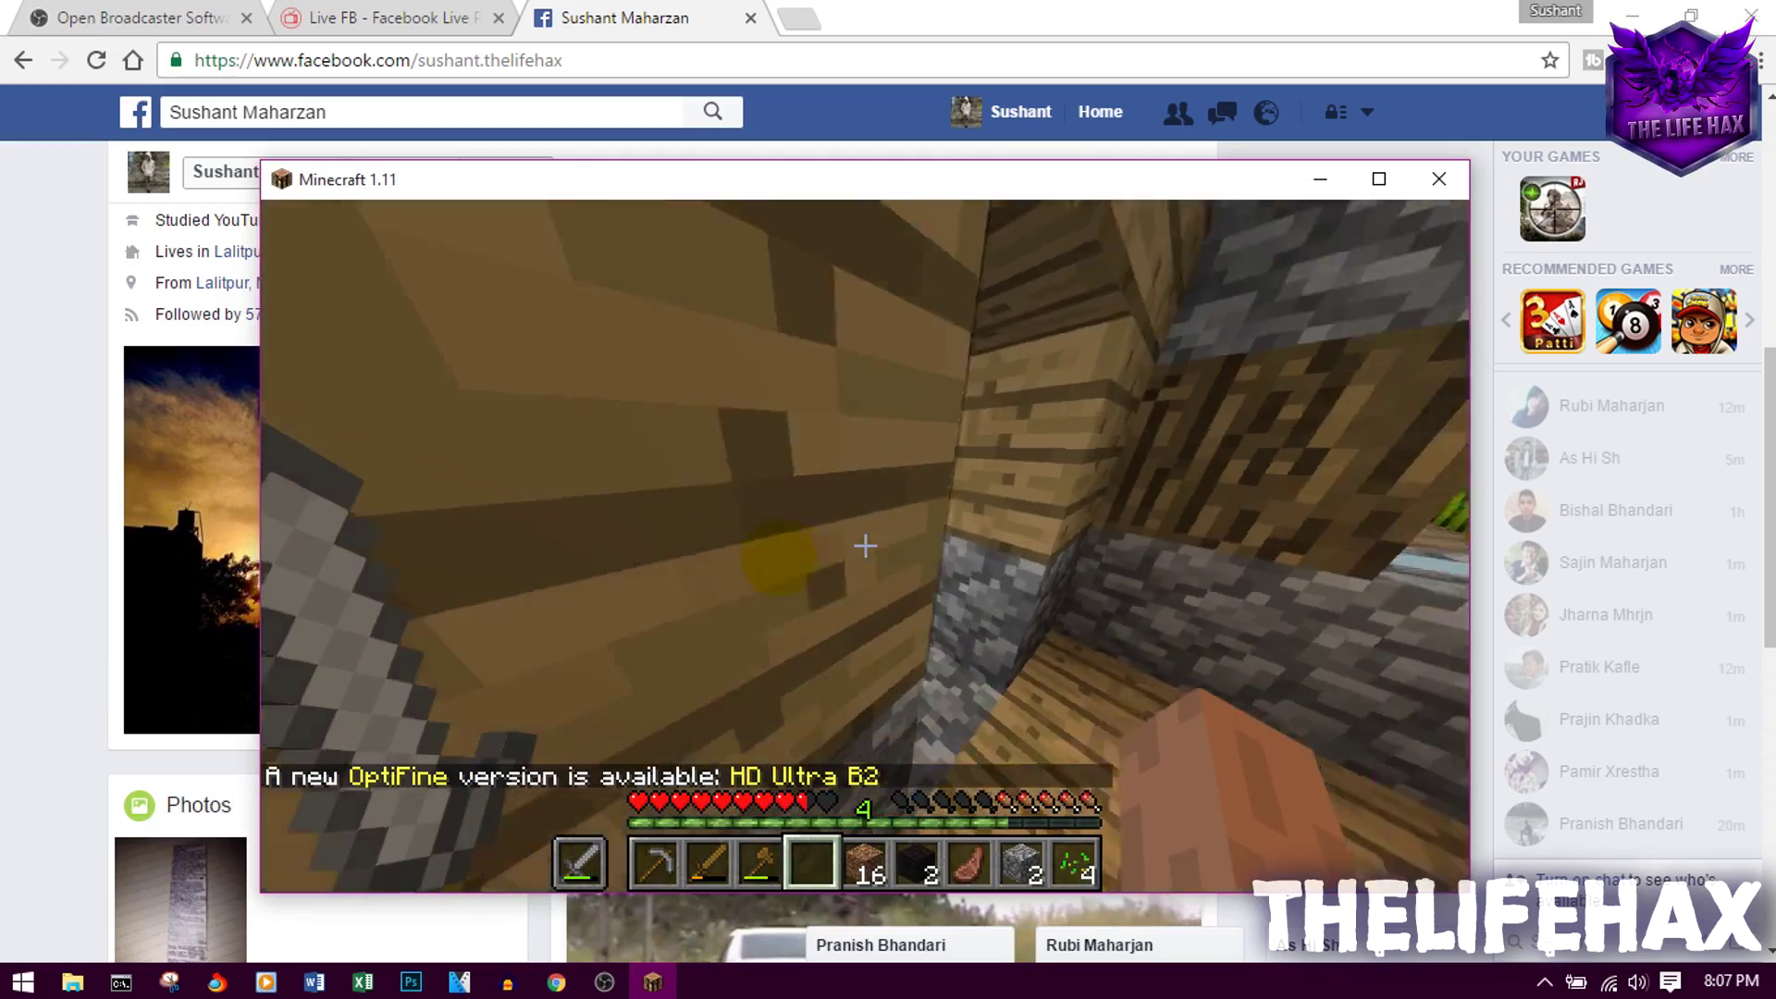
key("w")
right_click(865, 546)
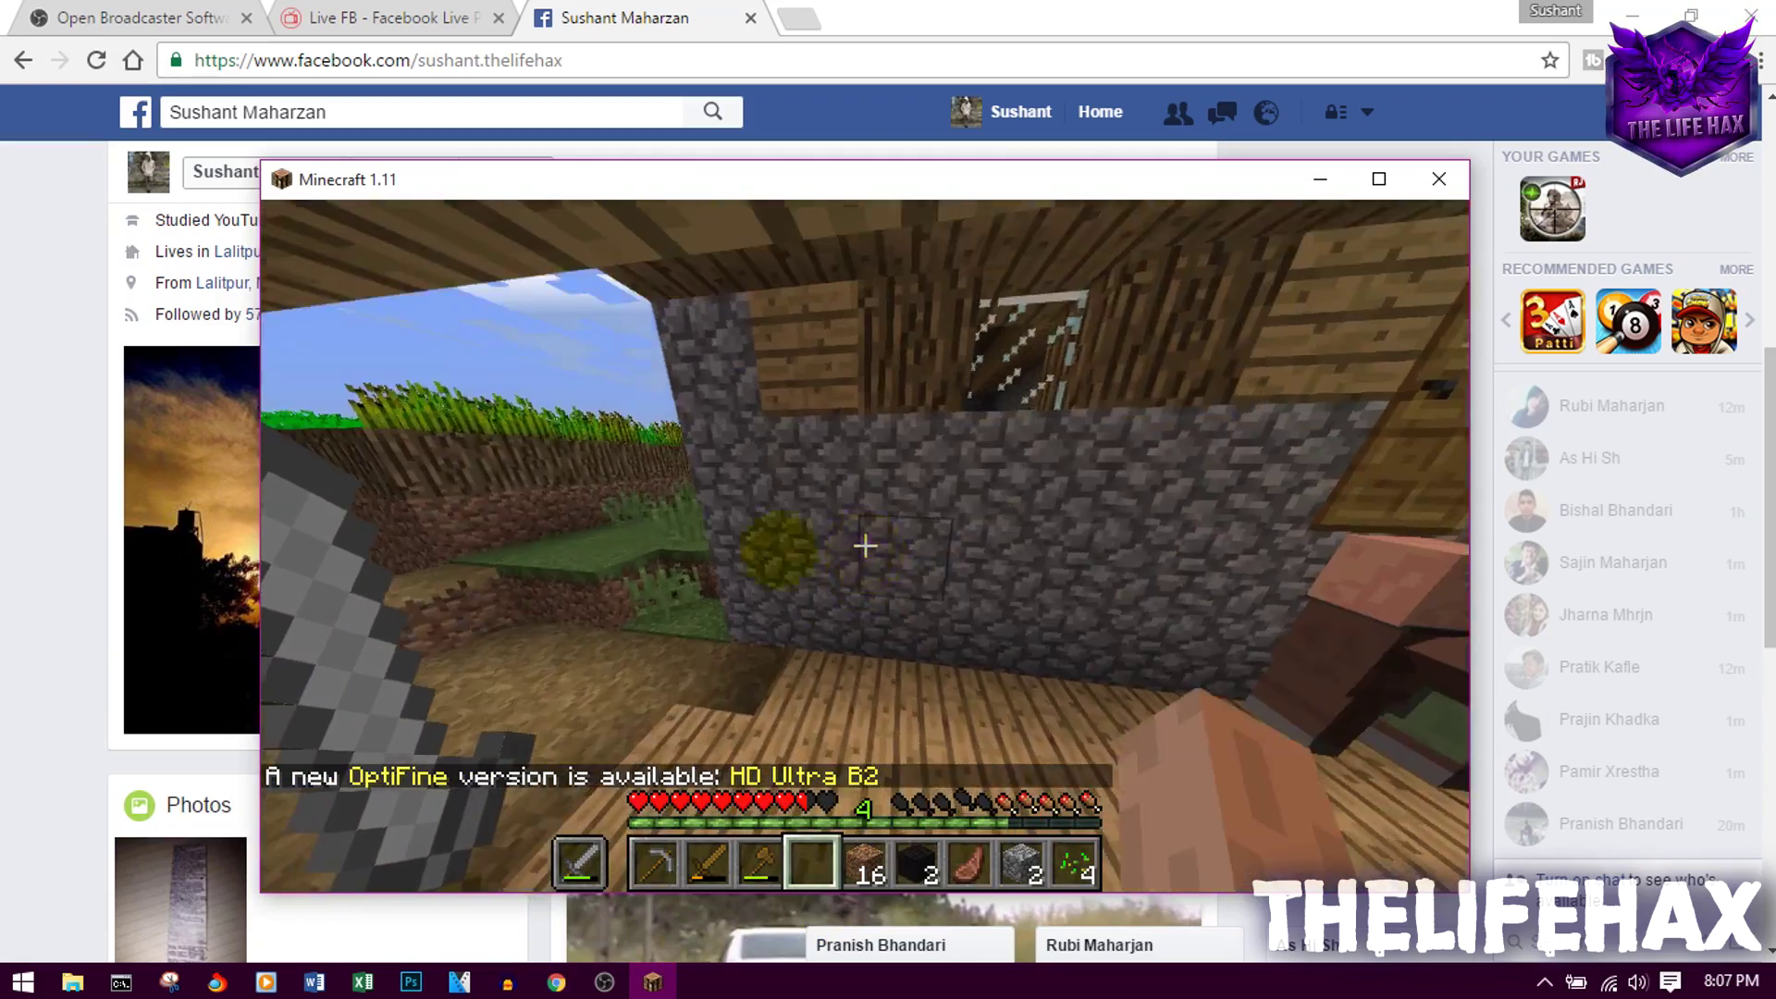
key("w")
- Walk down the village path past the crops toward the water
left_click(865, 546)
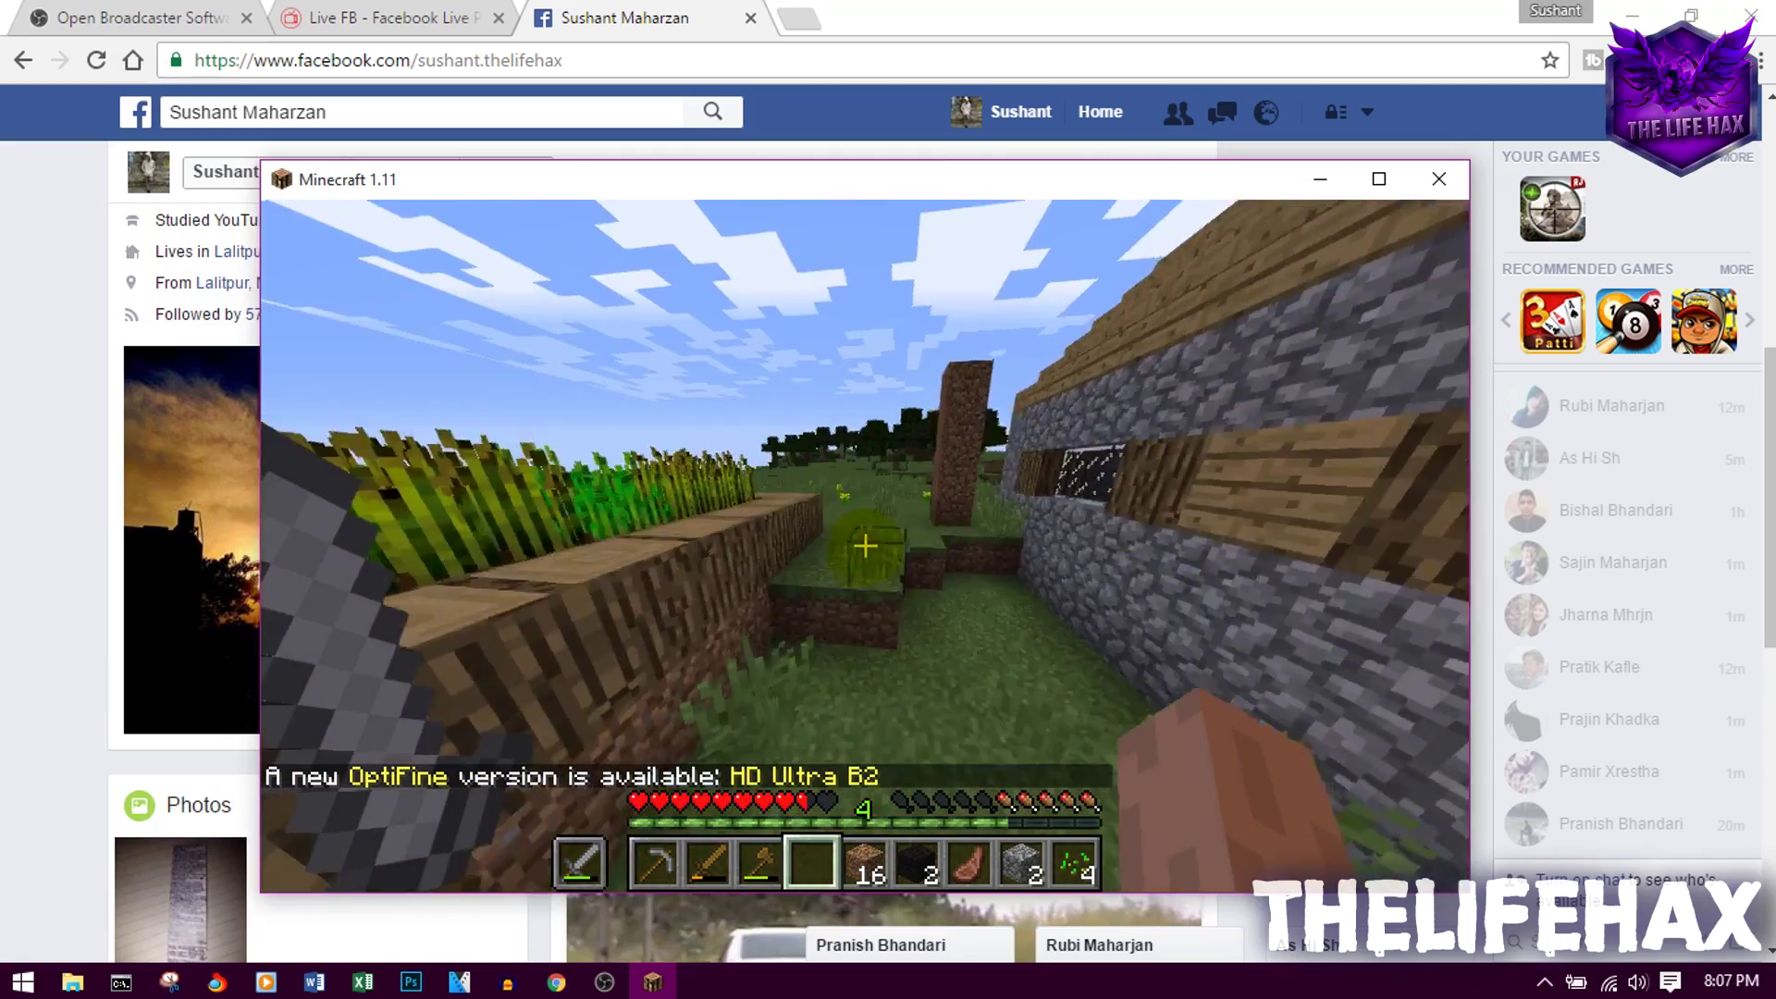
left_click(907, 546)
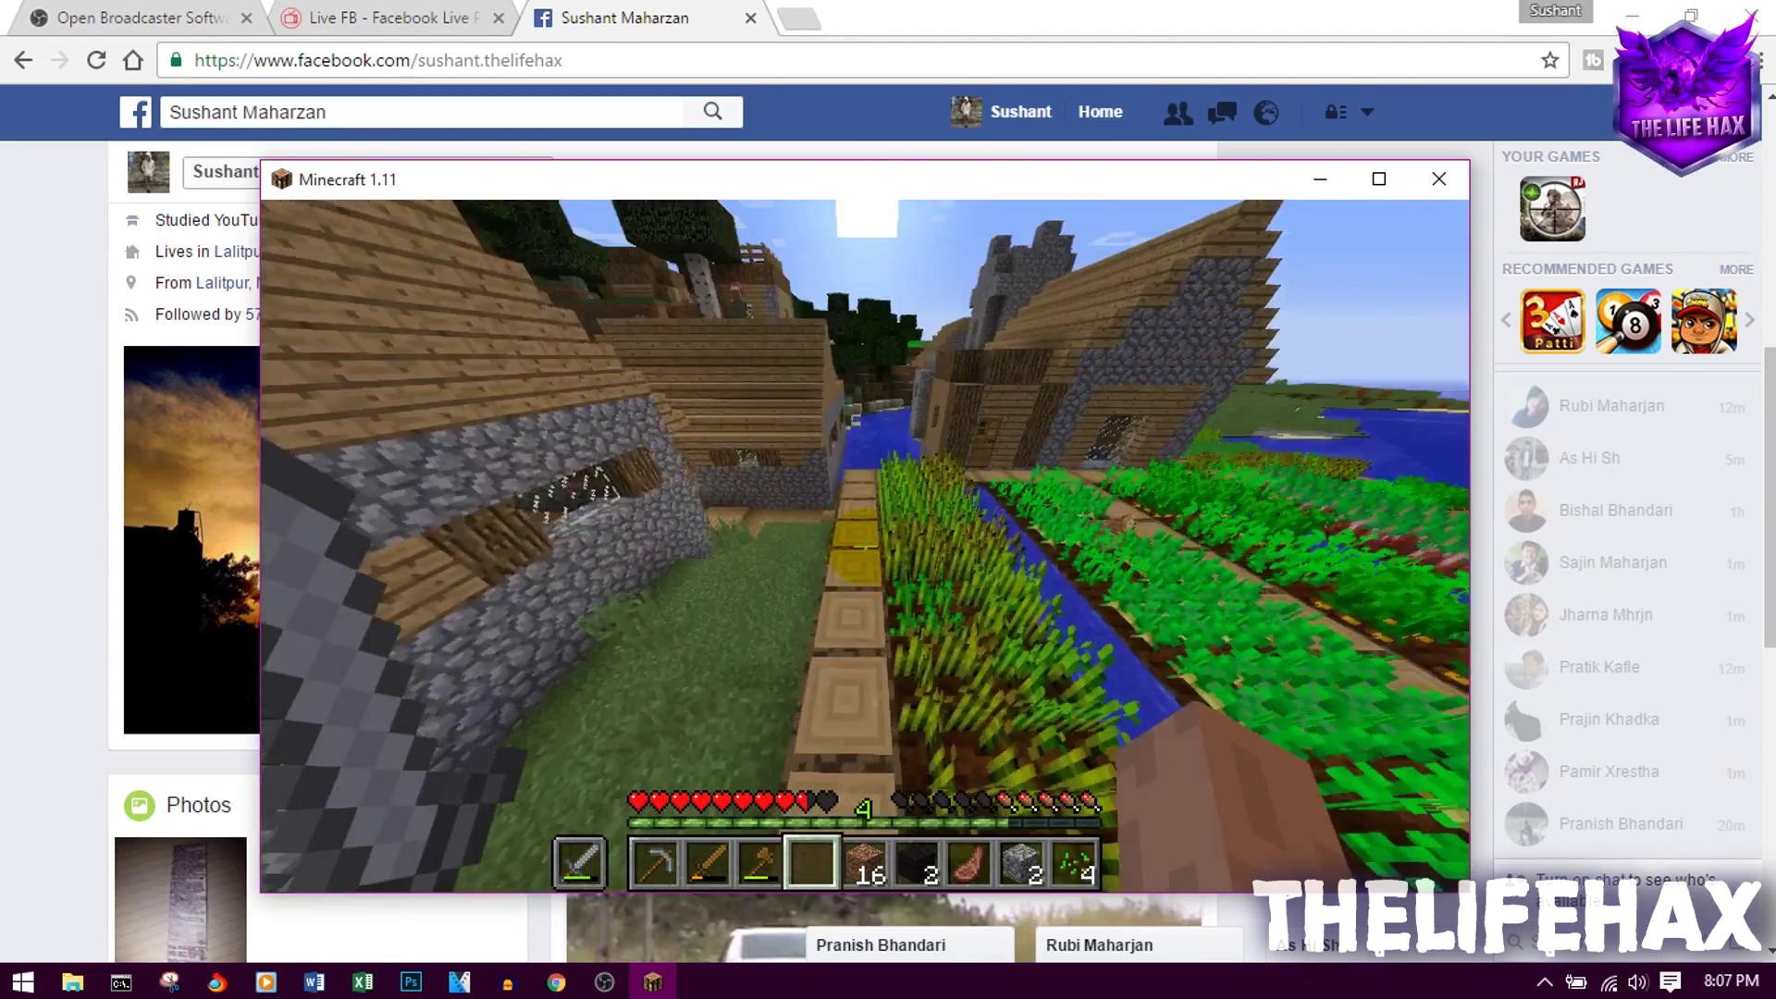
left_click(865, 546)
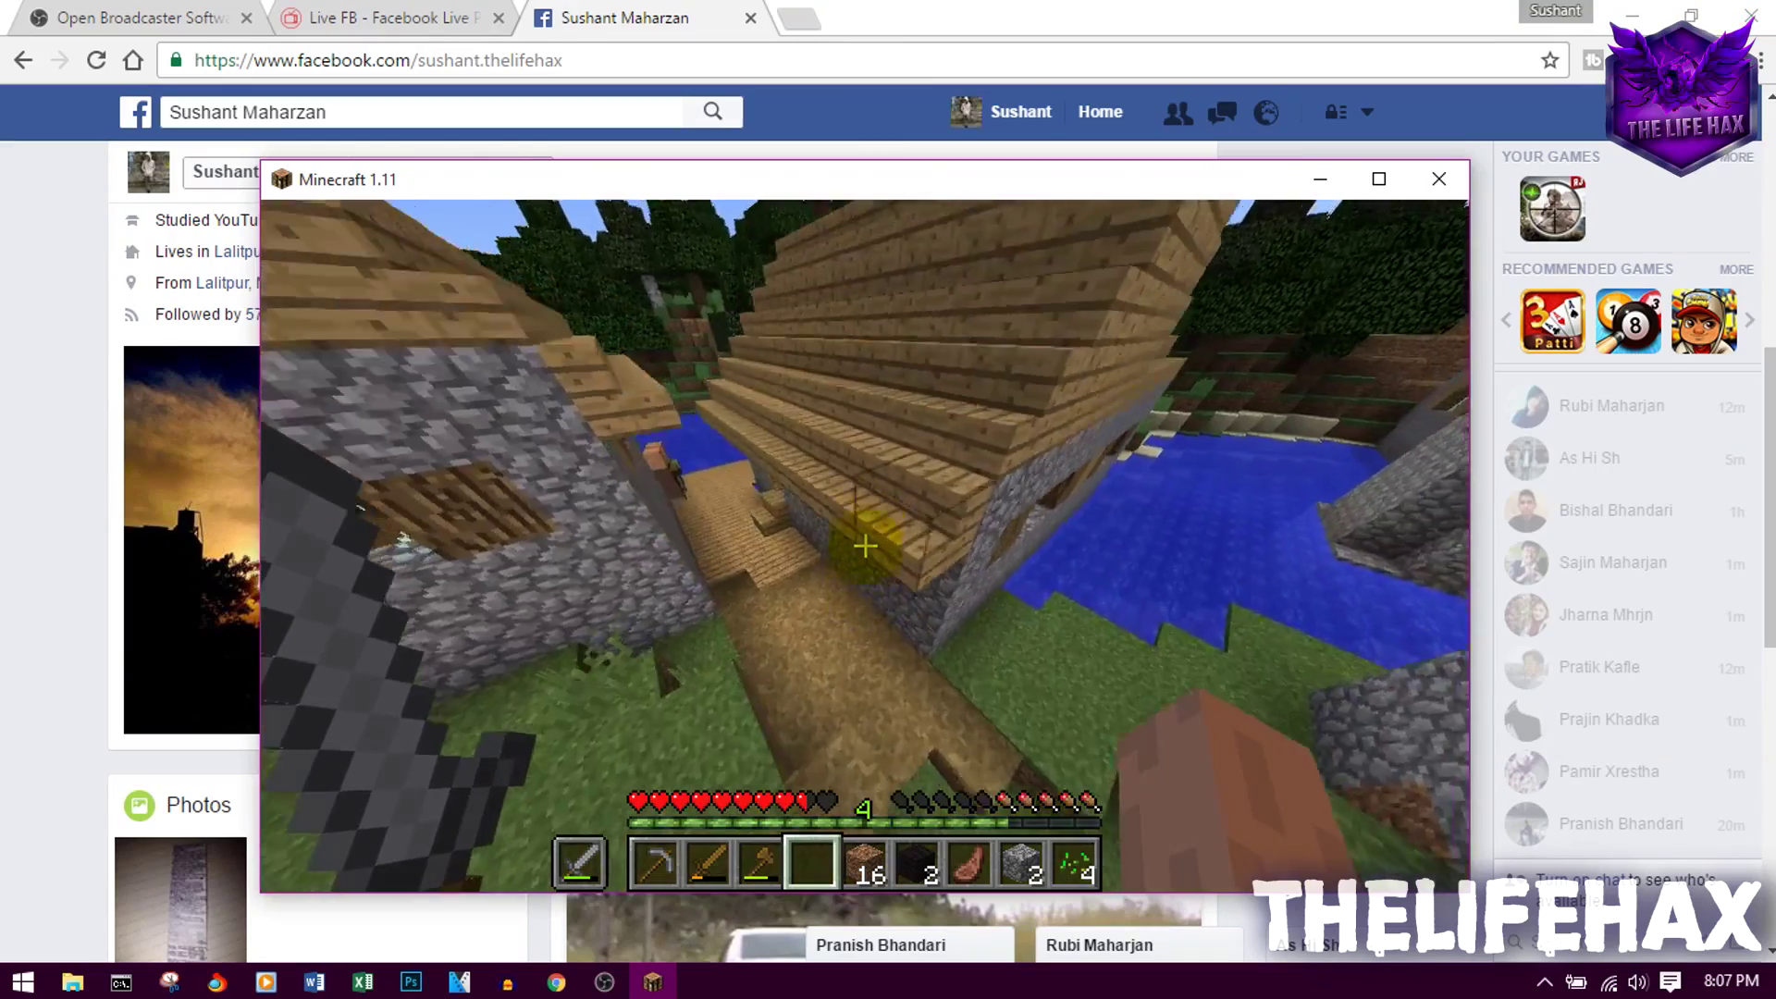
key("w")
left_click(865, 546)
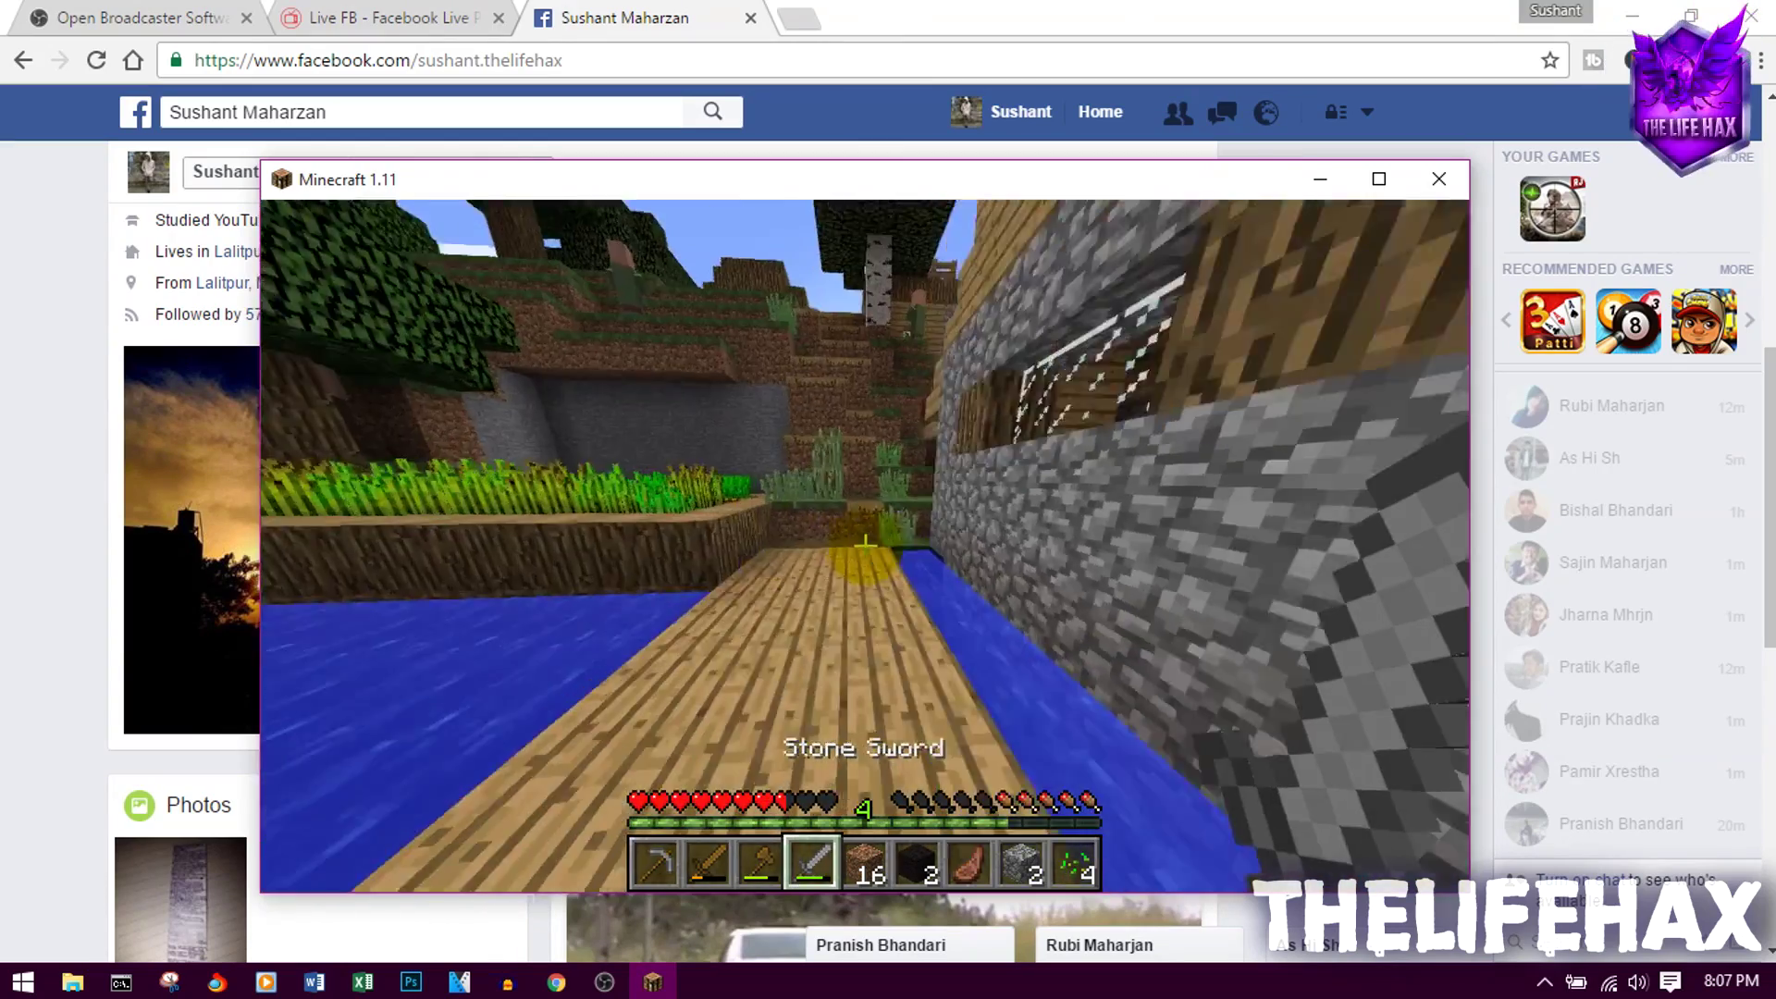
left_click(865, 546)
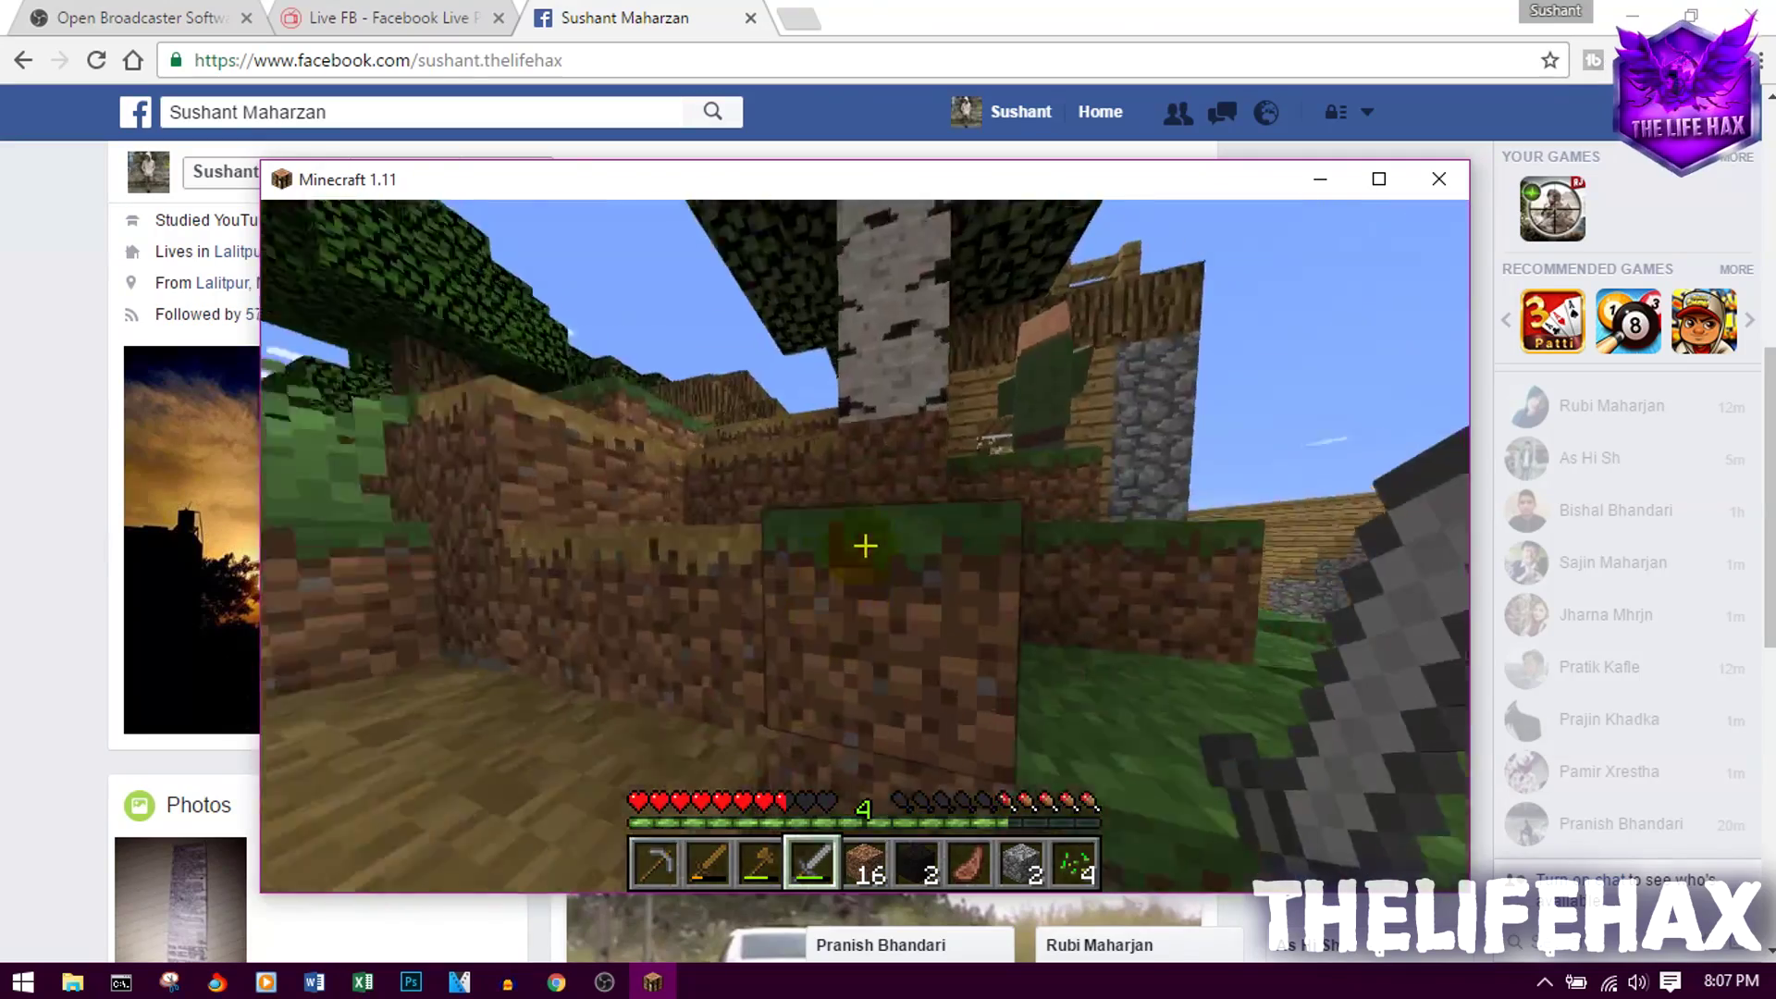
left_click(865, 546)
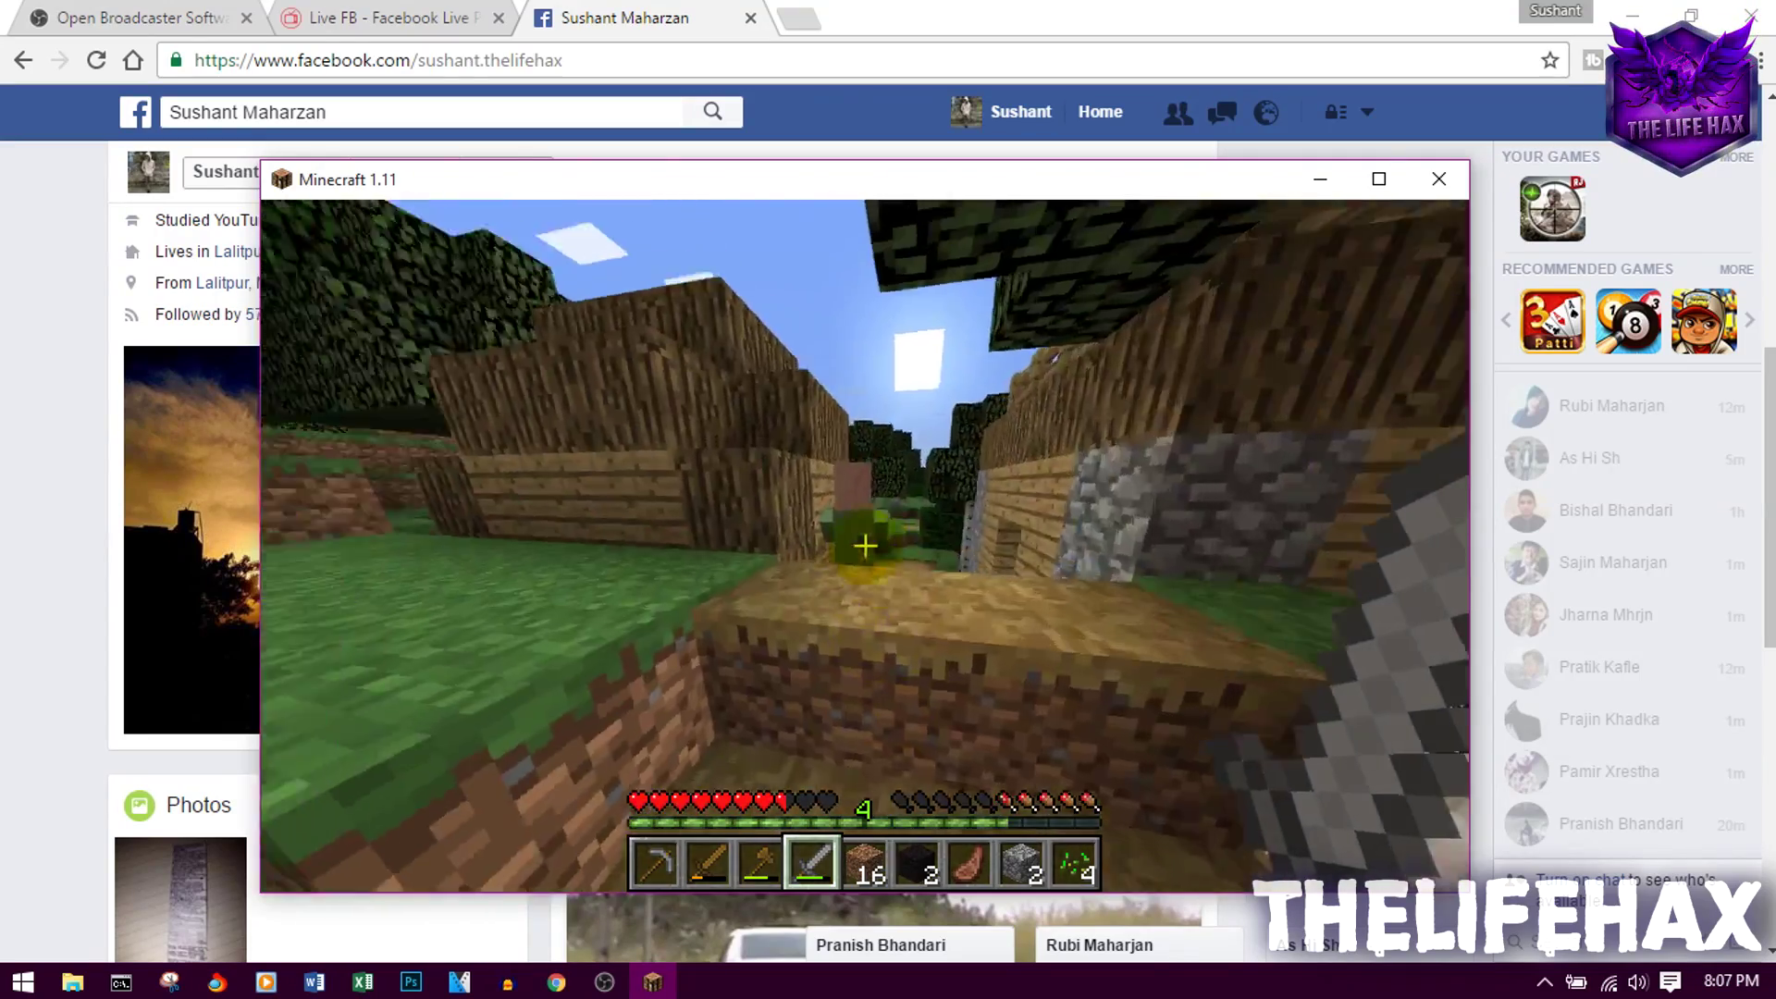